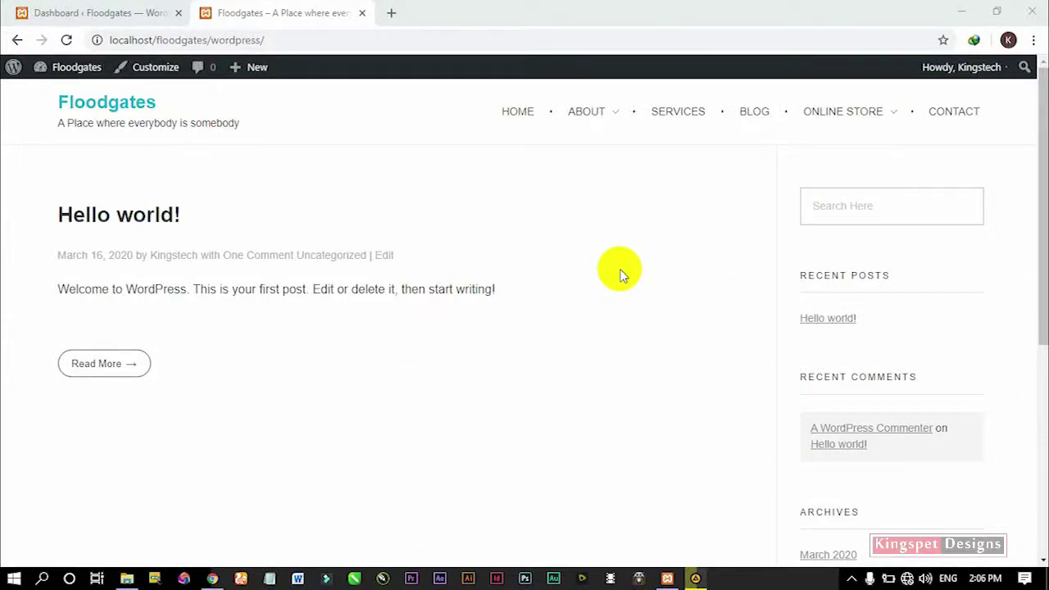
Open the theme customizer from the WordPress dashboard and go to the Header Section settings
mouse_move(611, 114)
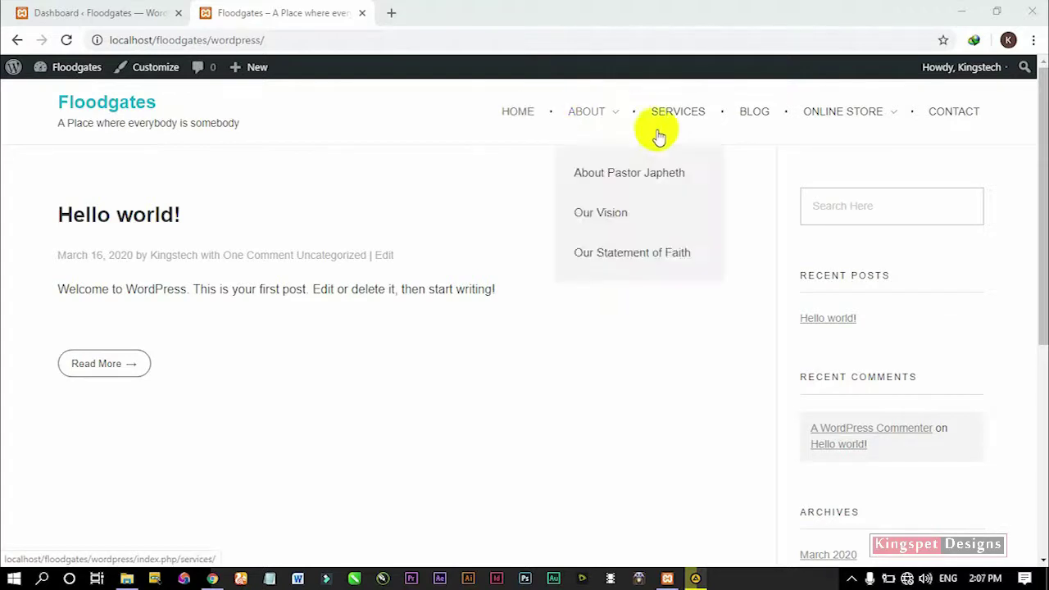
mouse_move(910, 119)
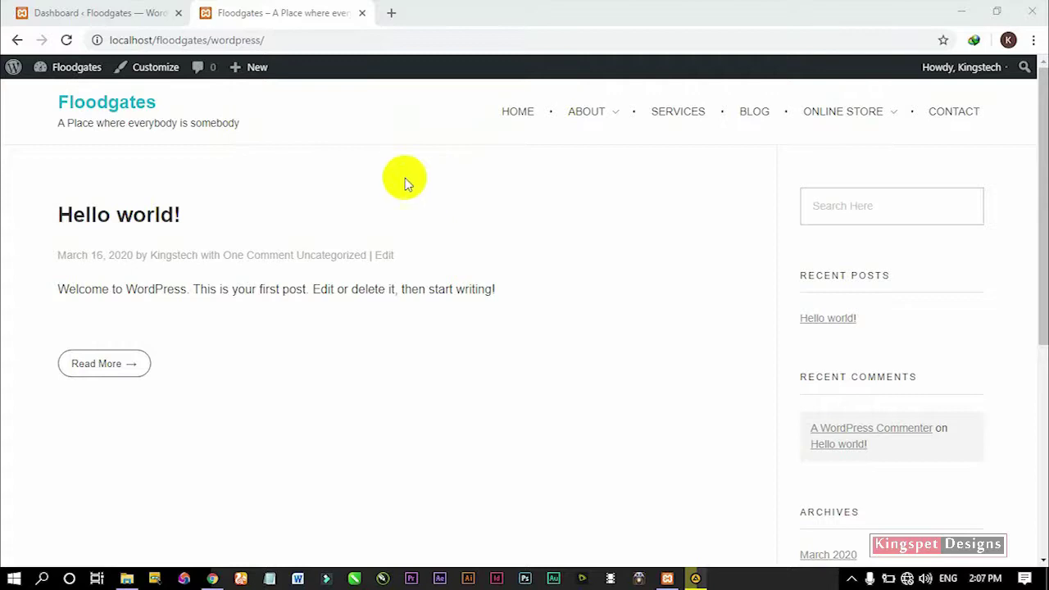
click(51, 10)
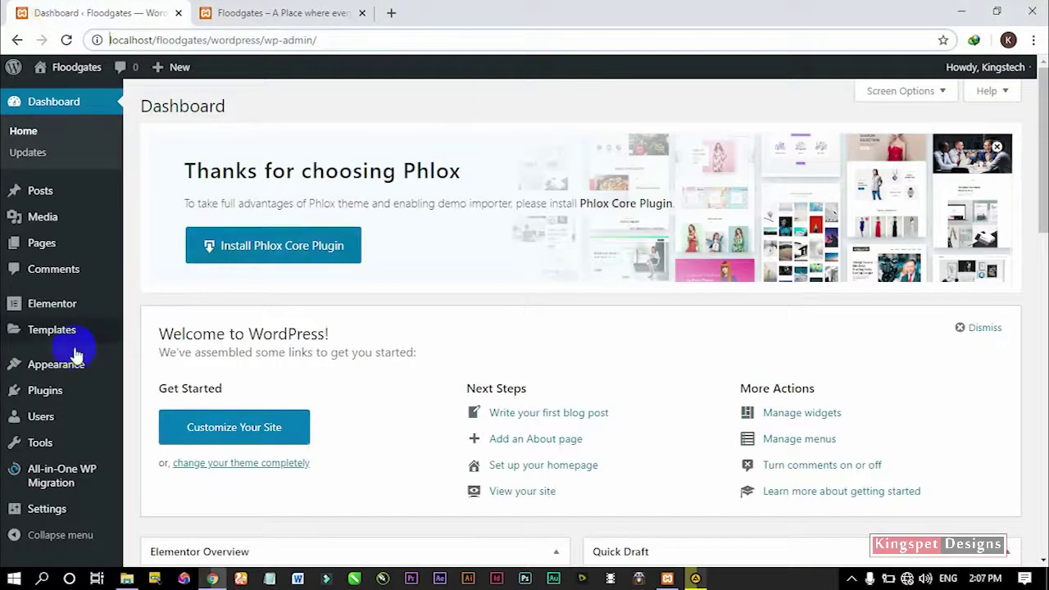
mouse_move(61, 377)
click(154, 391)
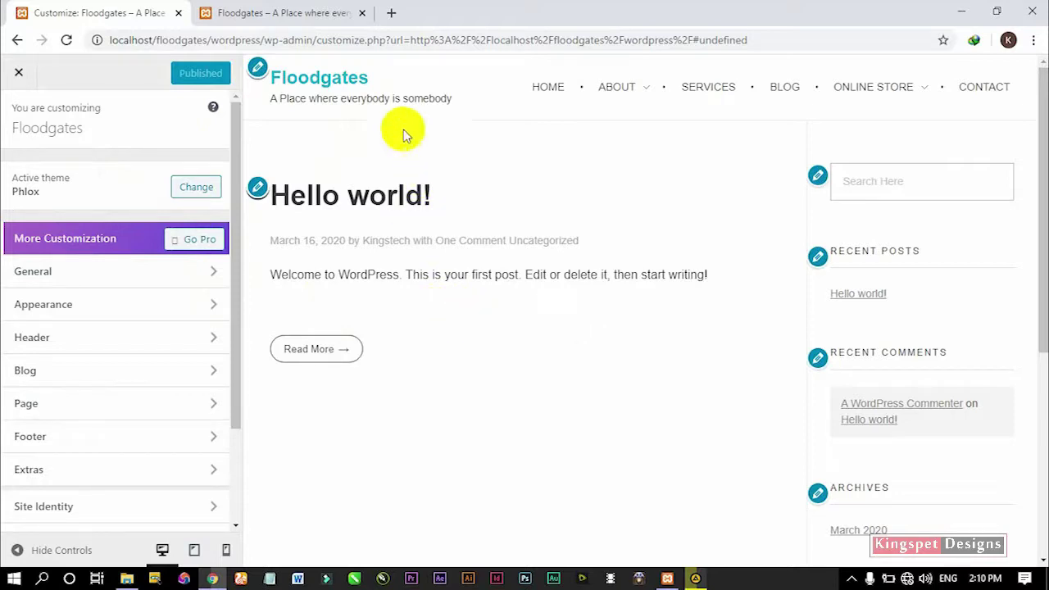
click(92, 347)
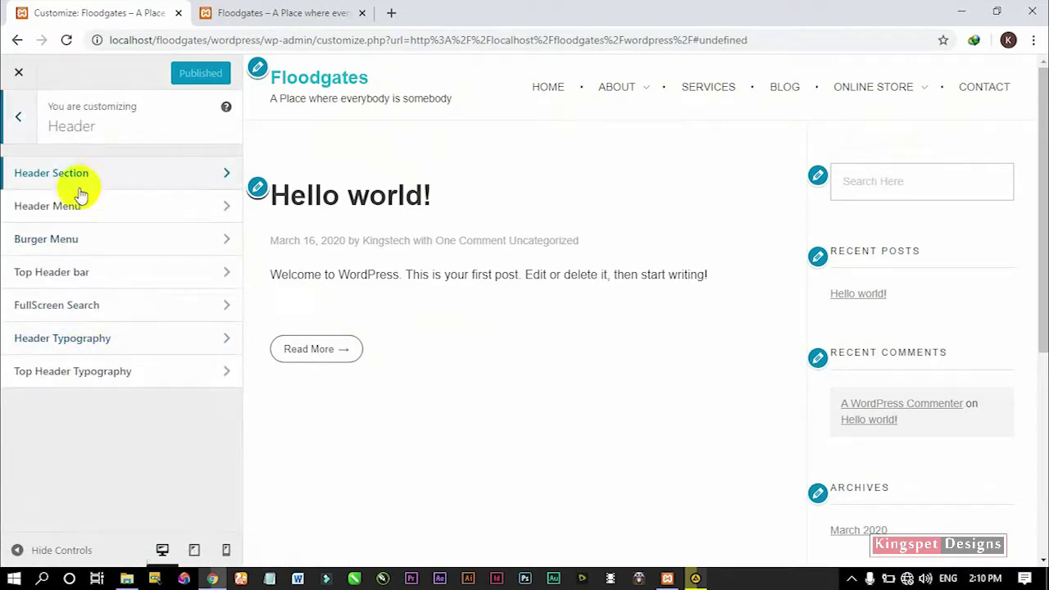
click(109, 188)
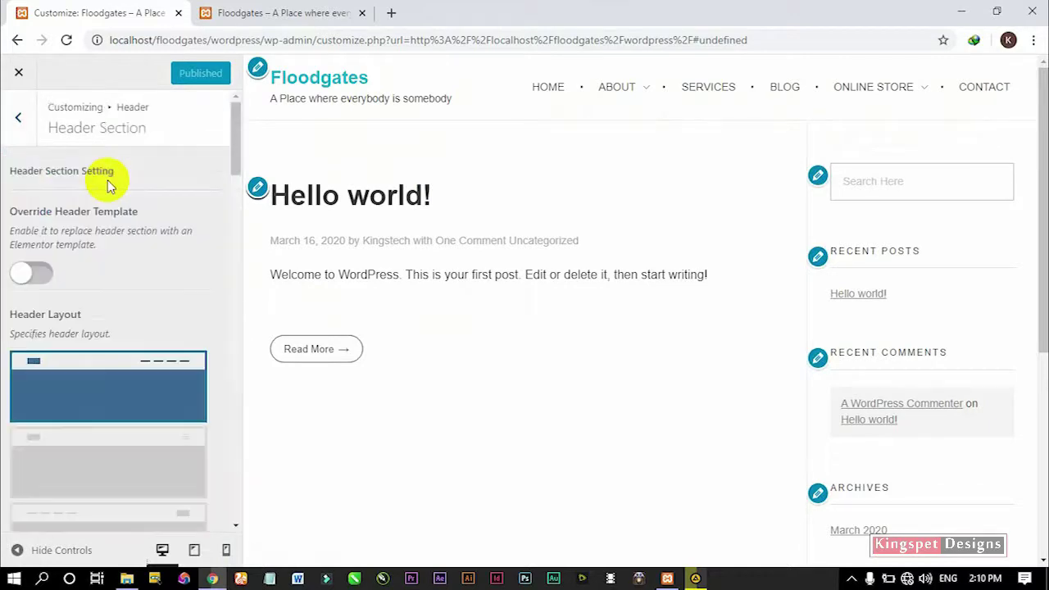
Set the Header Background Color to the teal preset
scroll(160, 425, down, 8)
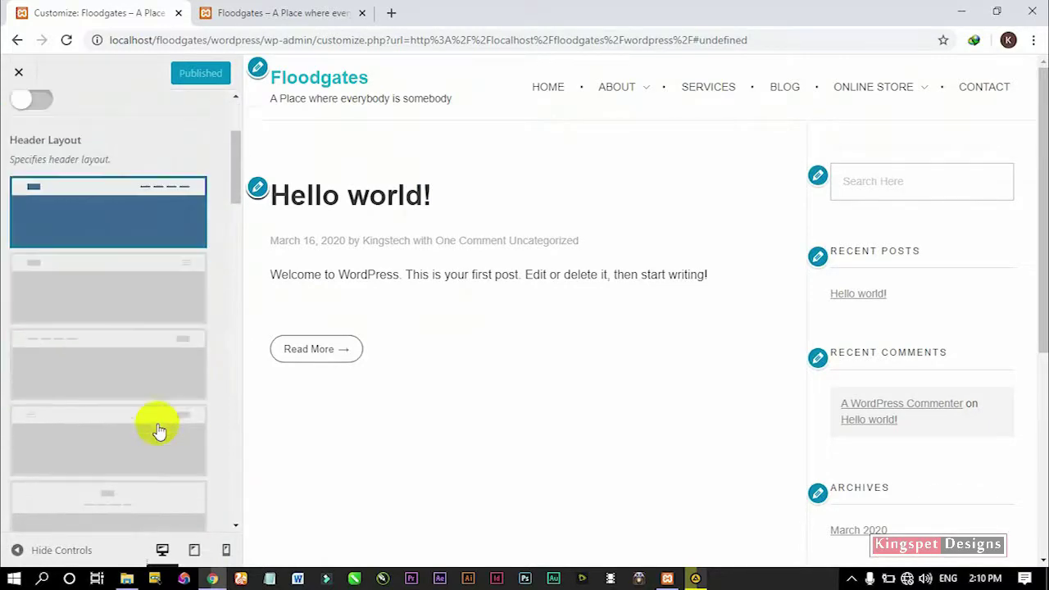
scroll(158, 424, down, 7)
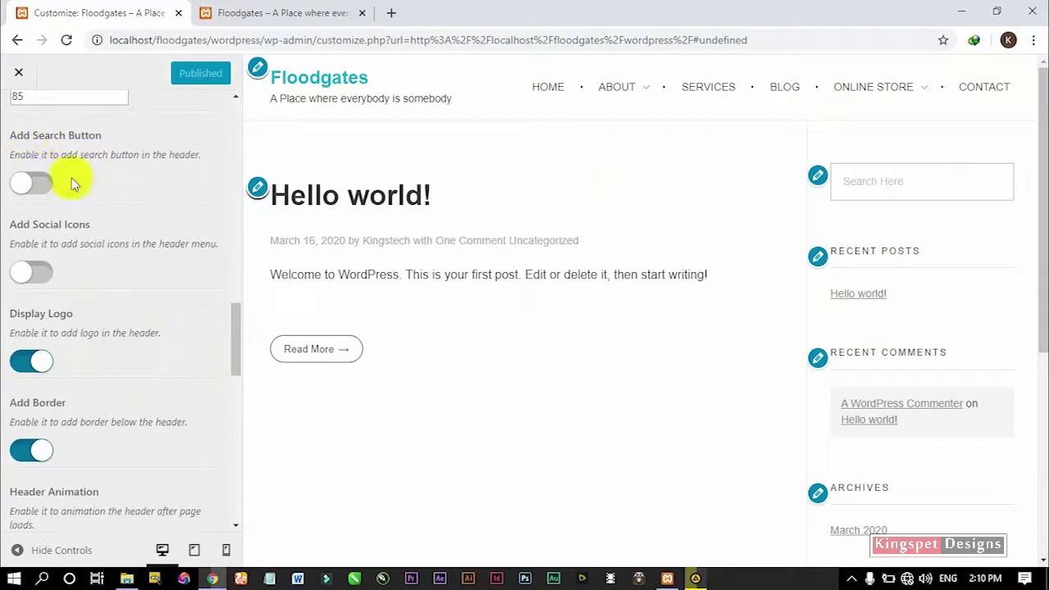
drag(235, 322, 235, 380)
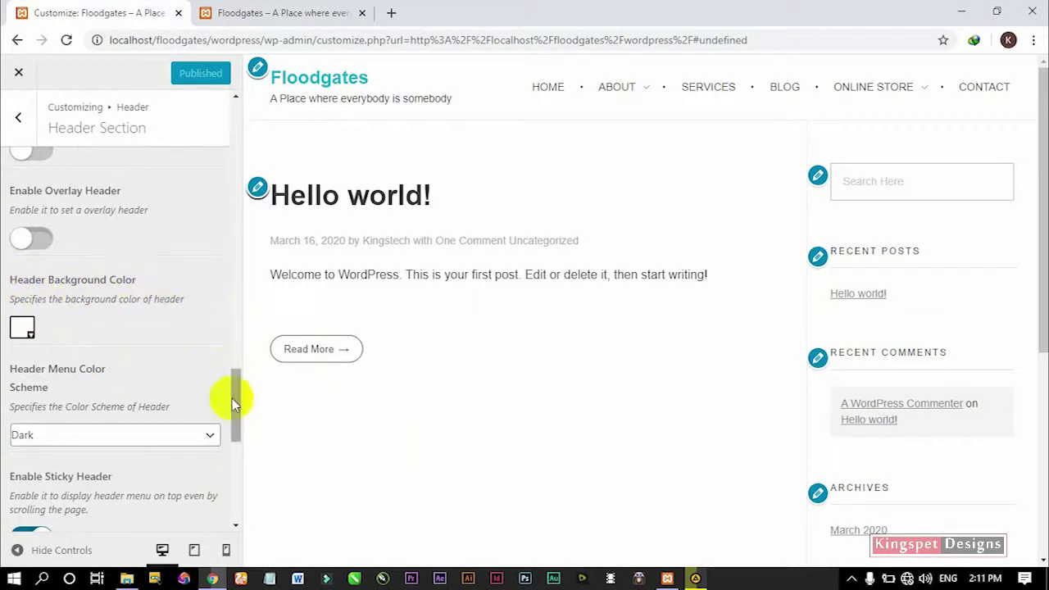
click(20, 329)
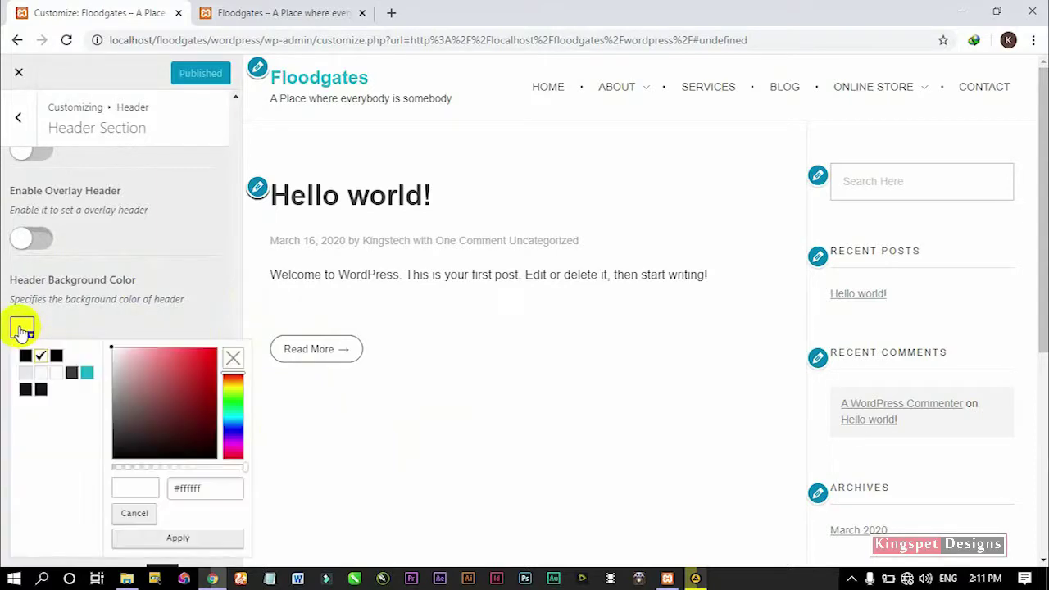
click(86, 374)
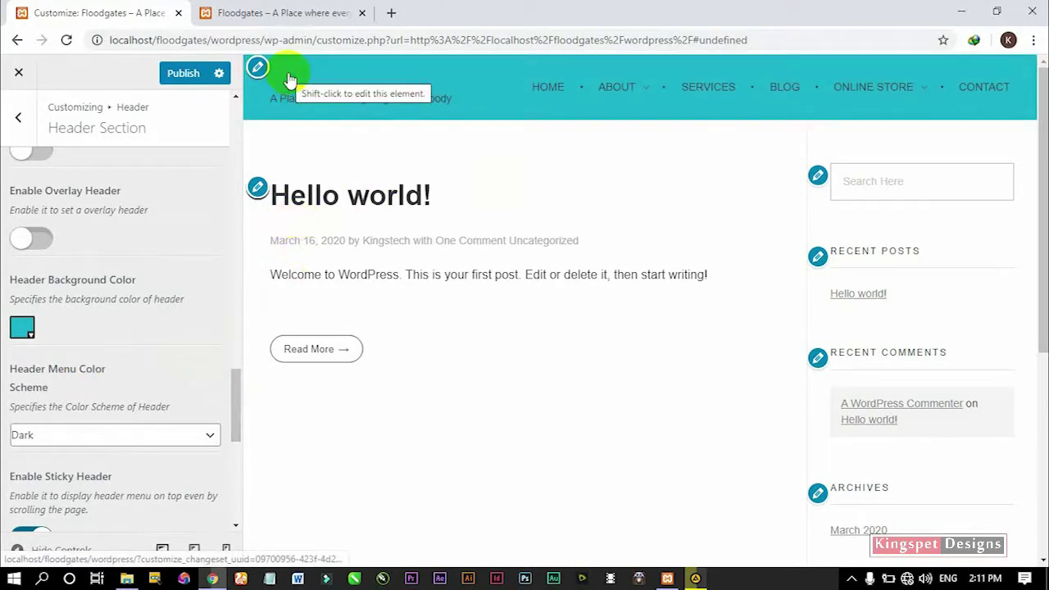
Switch the Header Background Color to white and back to the teal preset for comparison
click(21, 328)
click(39, 359)
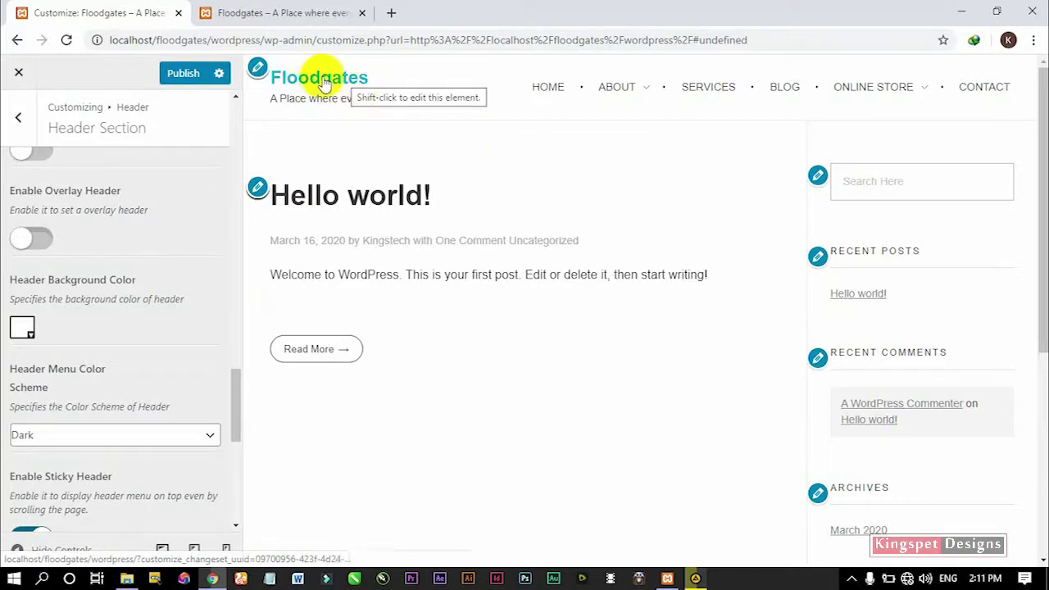
click(23, 327)
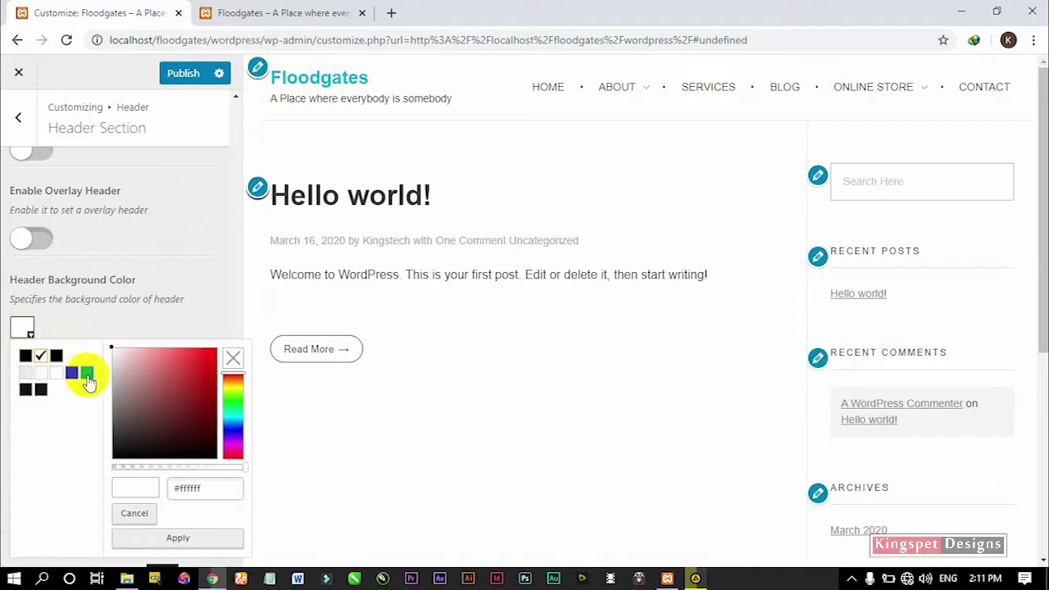
click(89, 375)
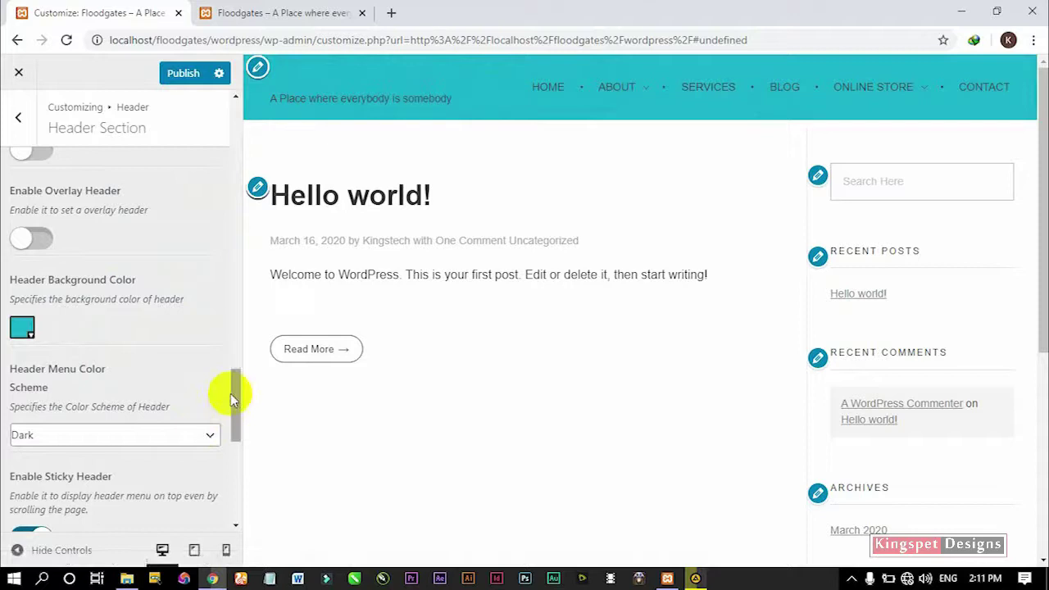
Try #0594b1 as the Sticky Header Background Color and compare it with the normal header in the preview
drag(234, 396, 244, 468)
drag(1044, 131, 1044, 168)
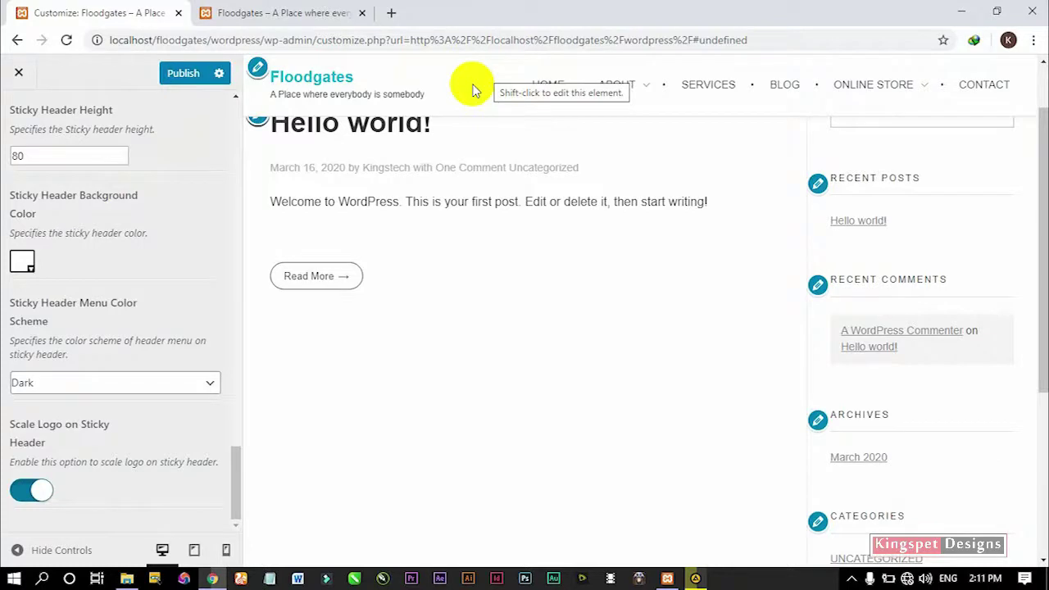
click(23, 263)
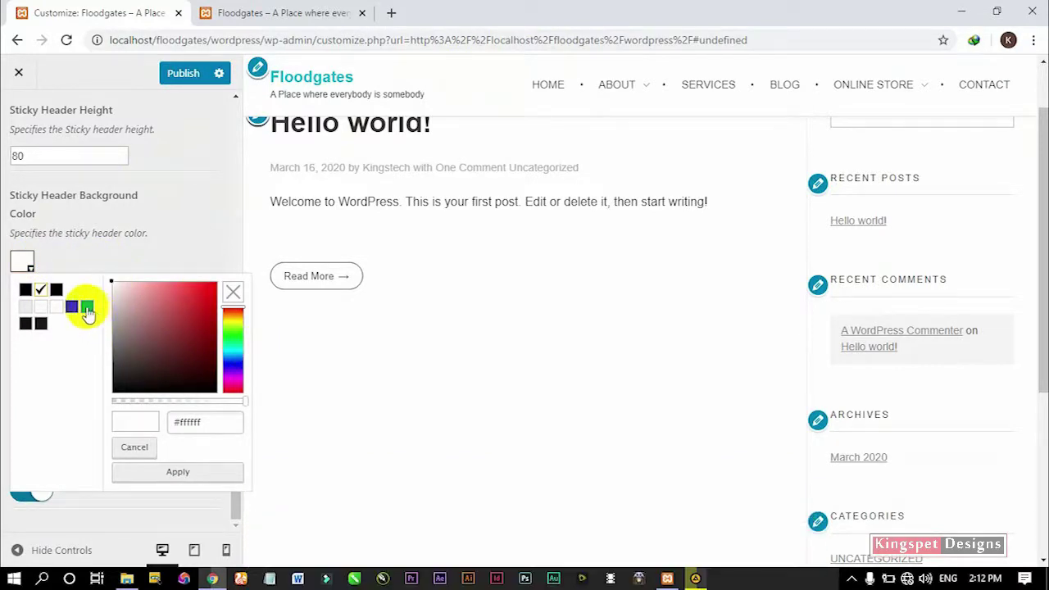
click(87, 308)
click(18, 262)
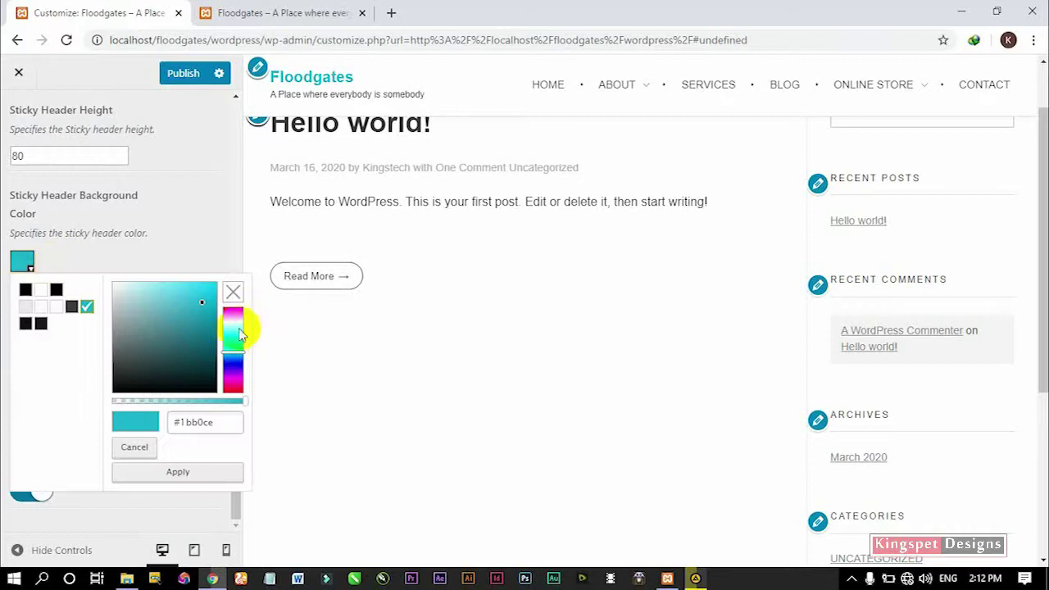
click(204, 319)
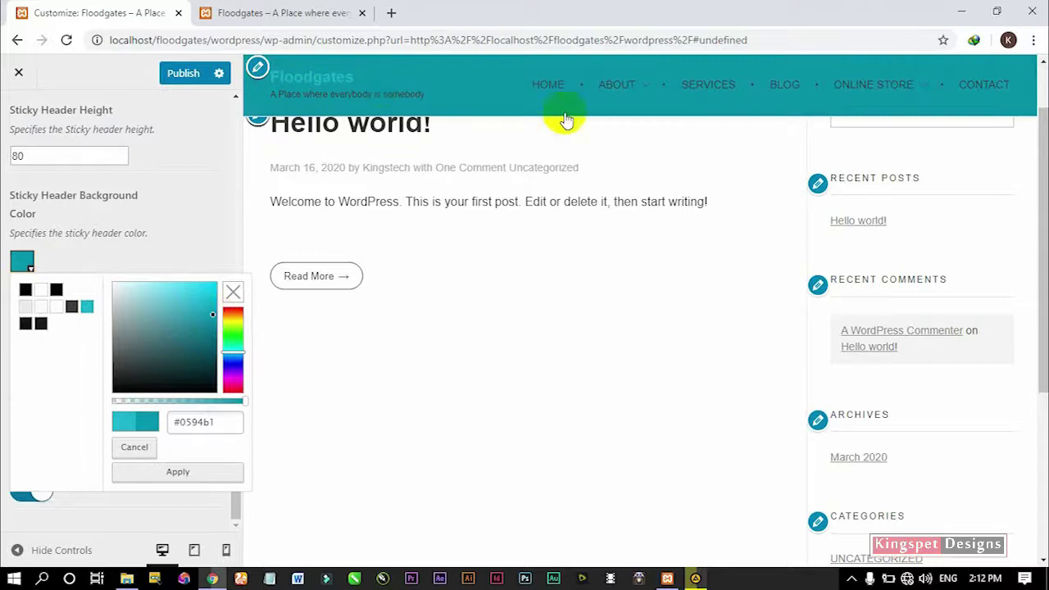
scroll(1031, 218, up, 1)
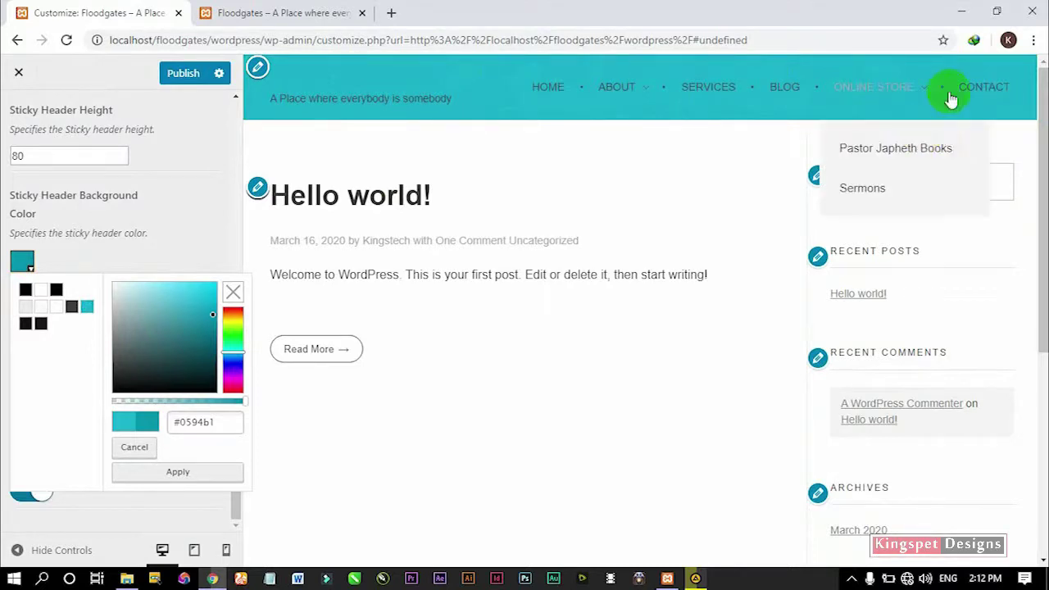
Try red #b13405 as the Sticky Header Background Color and check it in the page preview
click(233, 320)
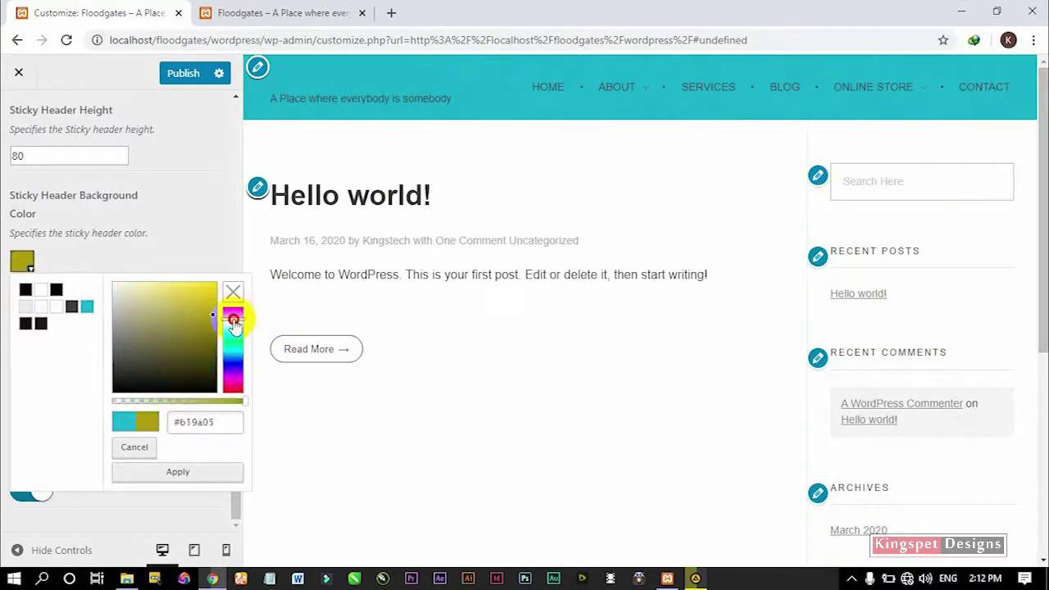
drag(233, 316, 234, 314)
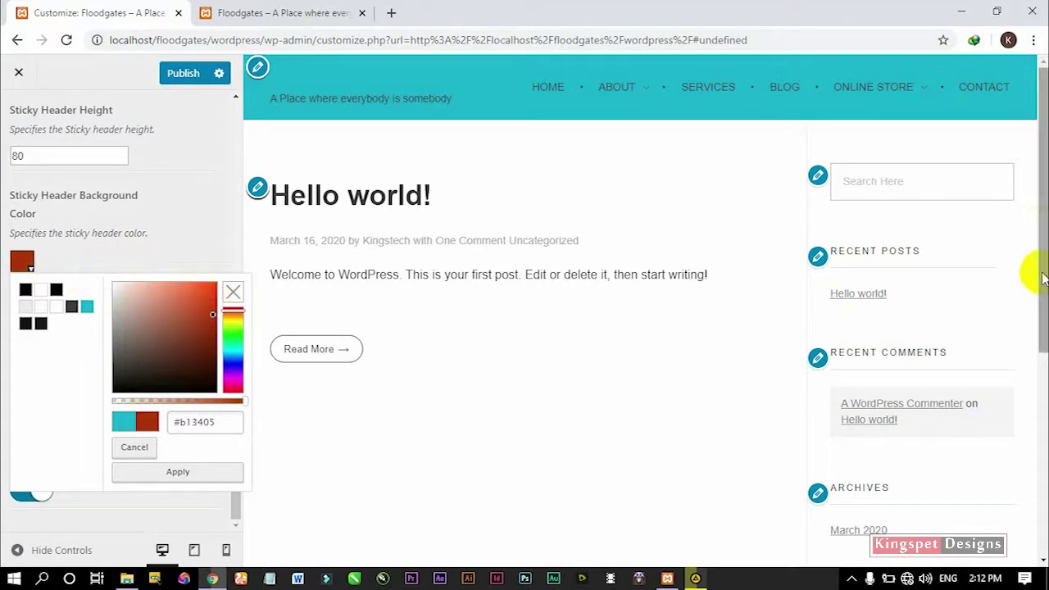
scroll(1031, 176, down, 1)
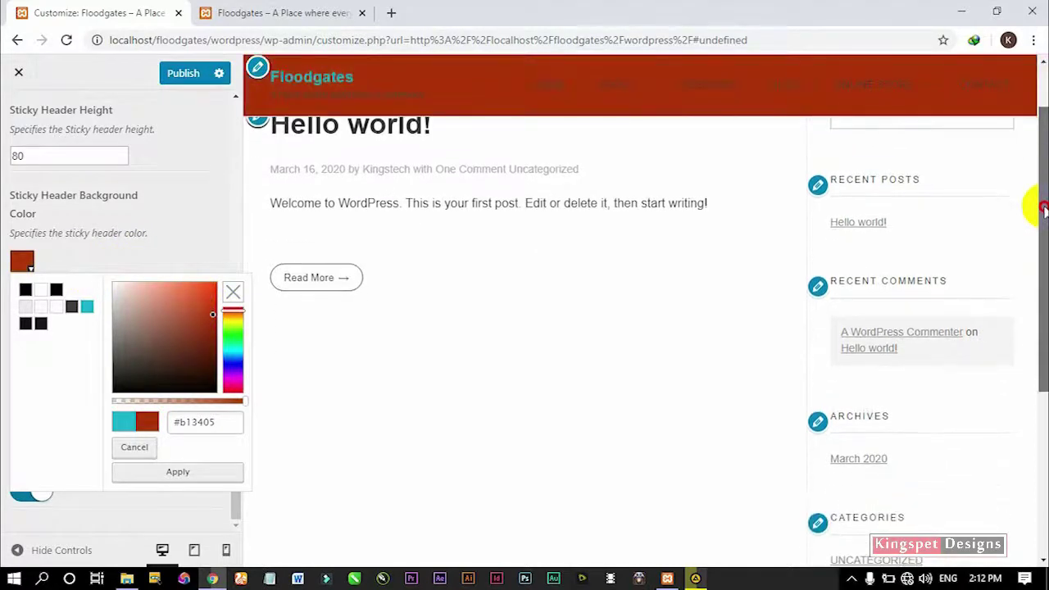
scroll(1035, 156, up, 1)
drag(1035, 148, 1030, 201)
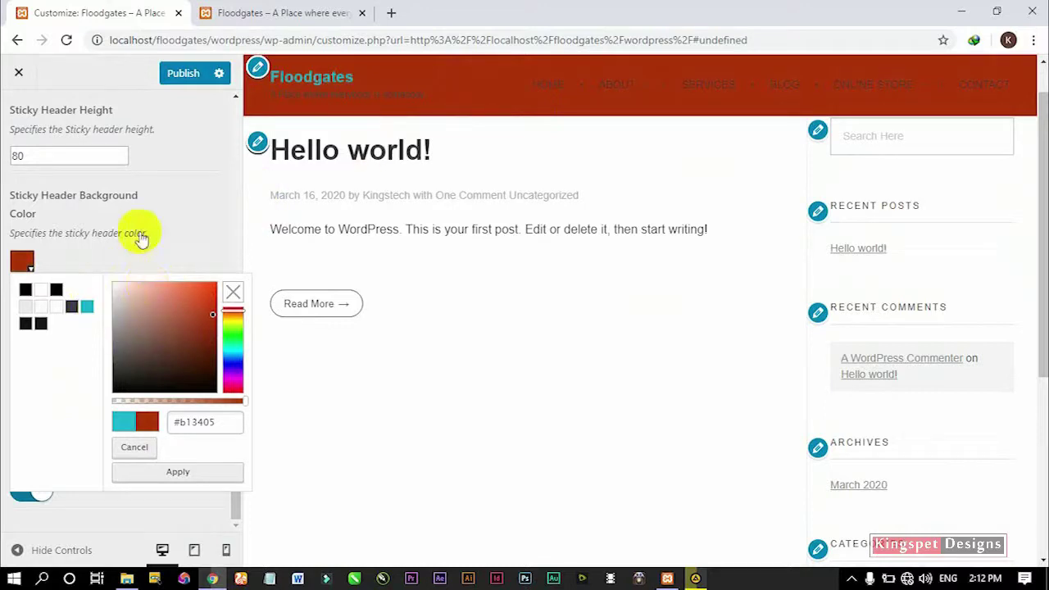
drag(1031, 263, 1038, 222)
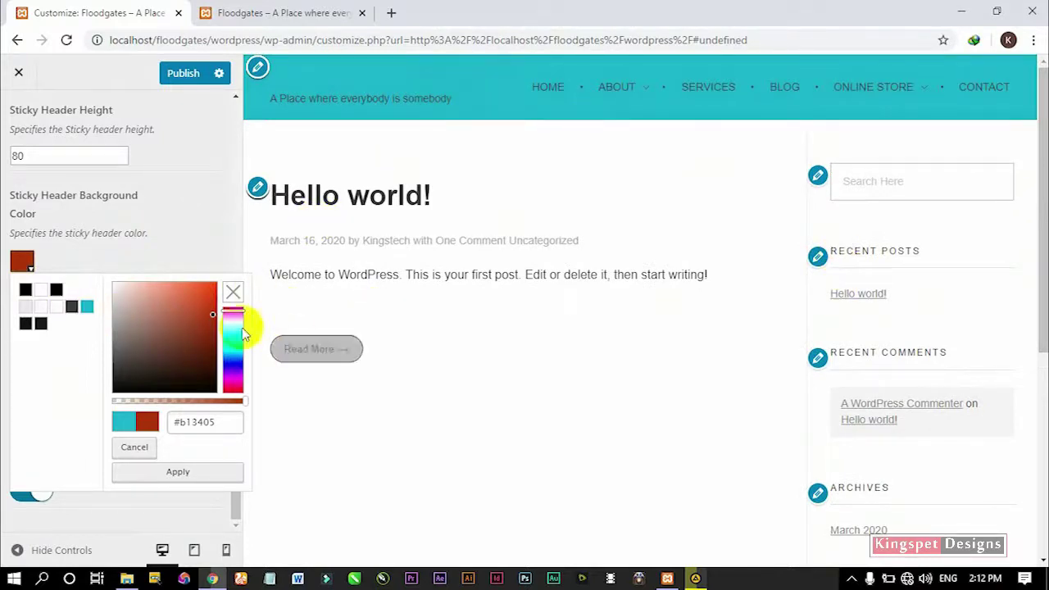
Set the Sticky Header Background Color to the teal preset and check the sticky header in the page preview
click(86, 309)
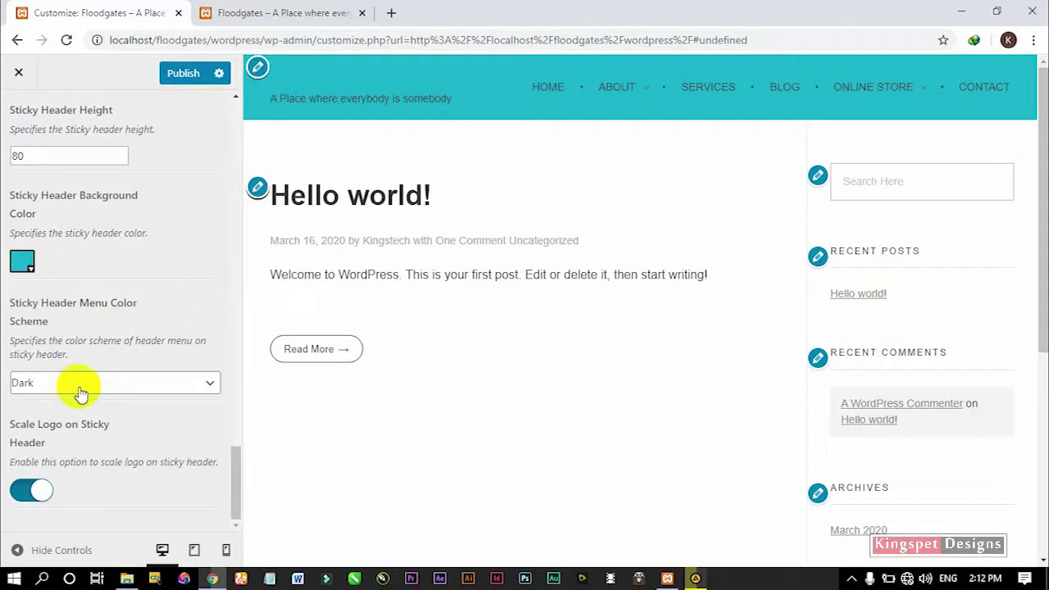
drag(1040, 117, 1044, 136)
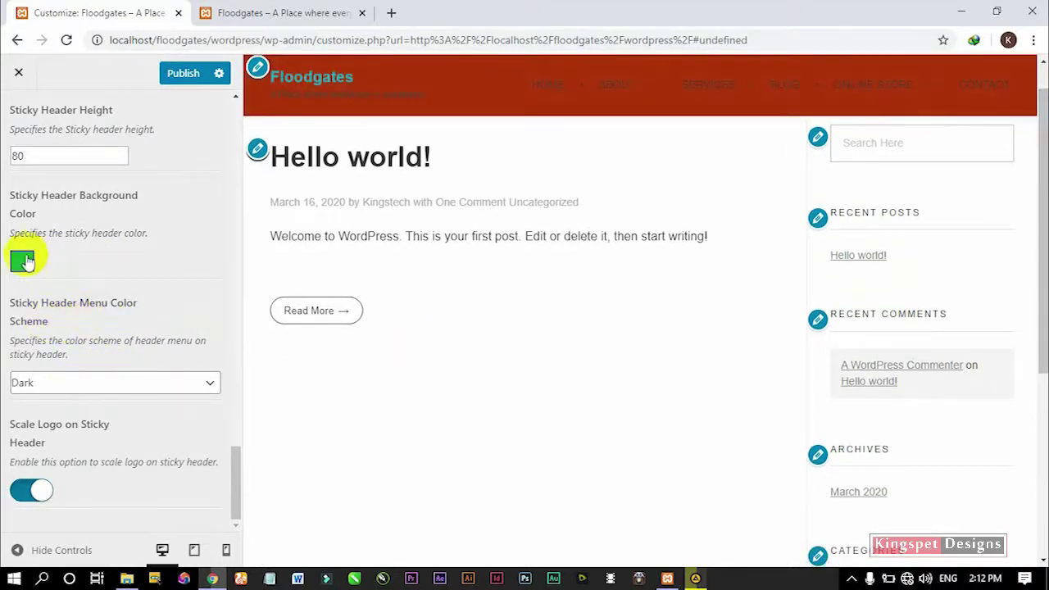
mouse_move(1042, 188)
mouse_down()
mouse_move(1043, 172)
mouse_move(1043, 207)
mouse_up()
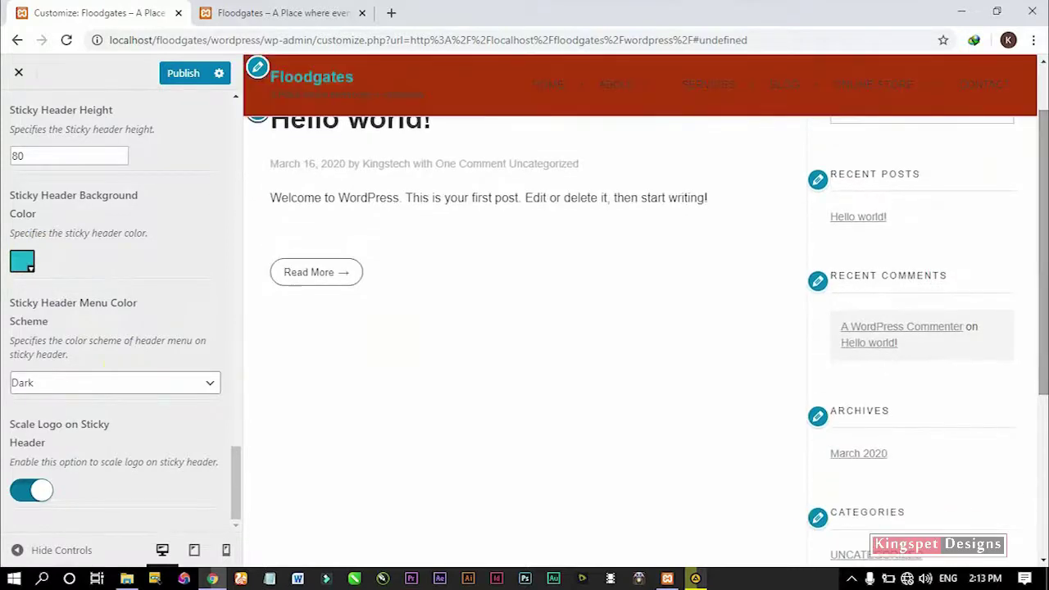
click(22, 260)
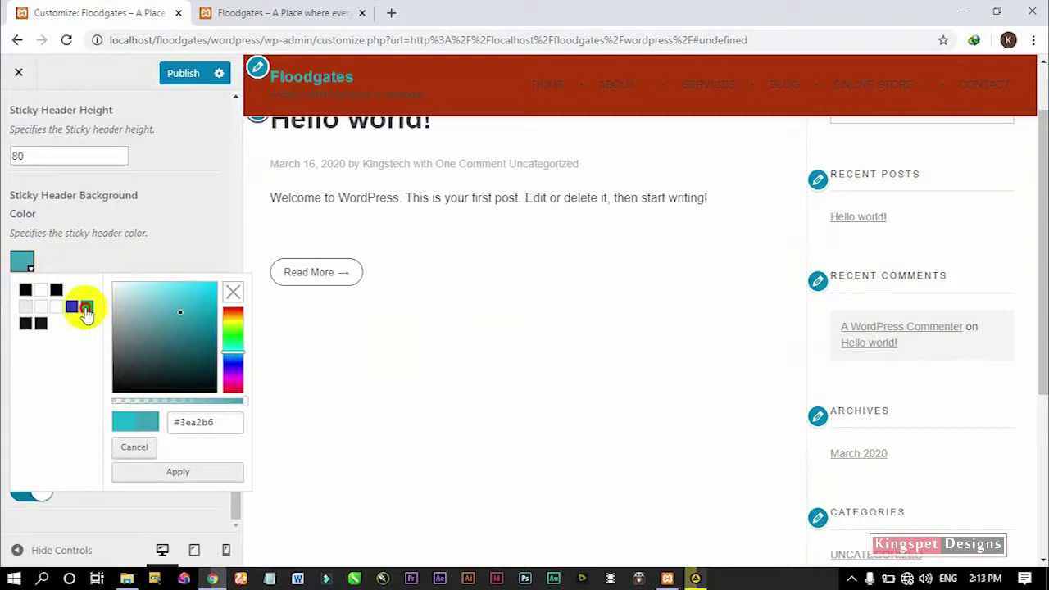
click(178, 471)
scroll(1037, 214, up, 1)
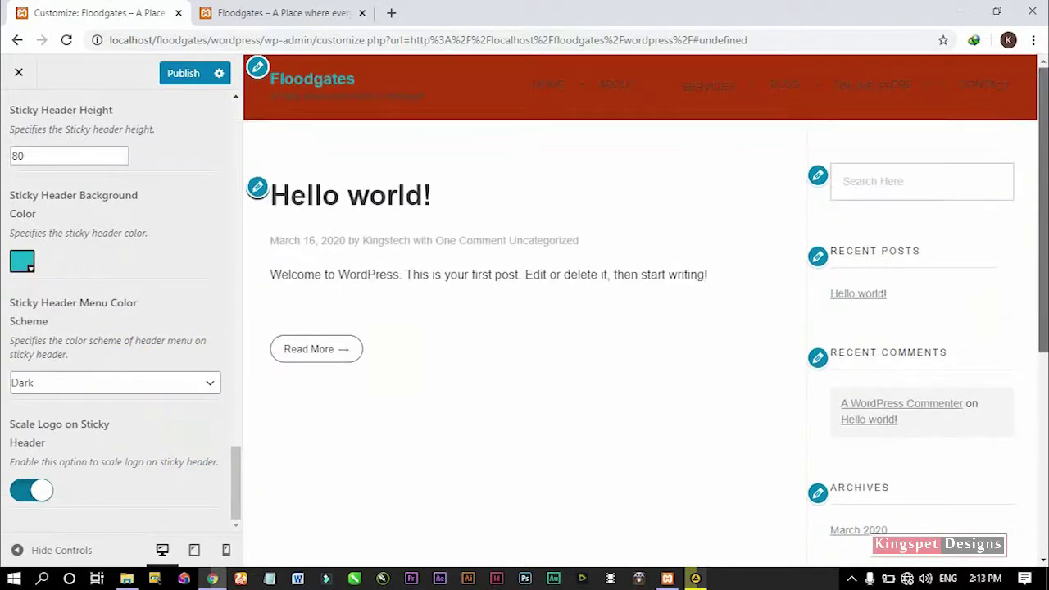
drag(1038, 132, 1039, 164)
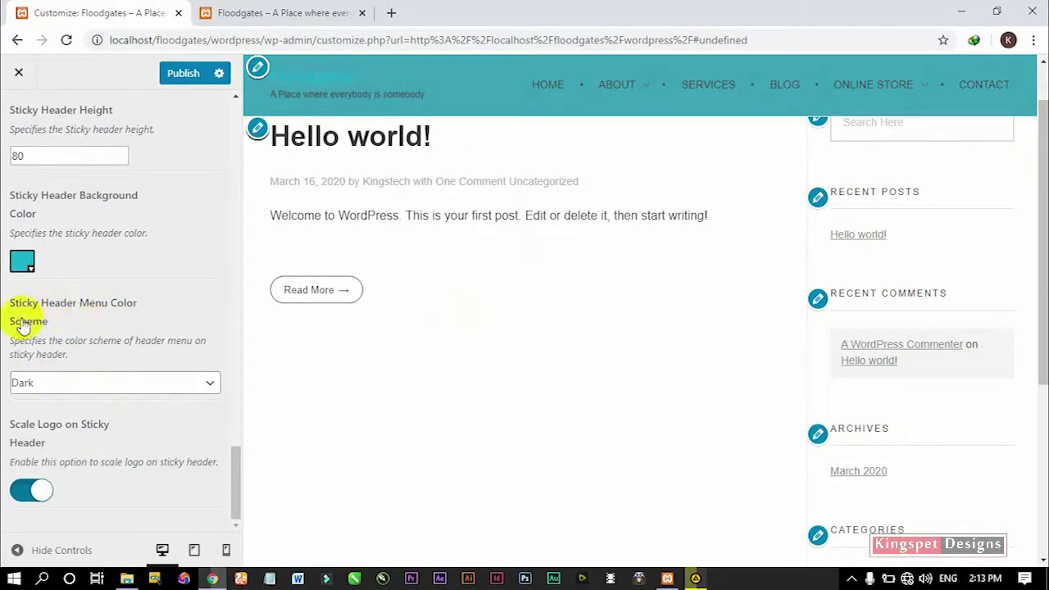
Try the Light option for the Sticky Header Menu Color Scheme, and set it back to Dark
click(140, 385)
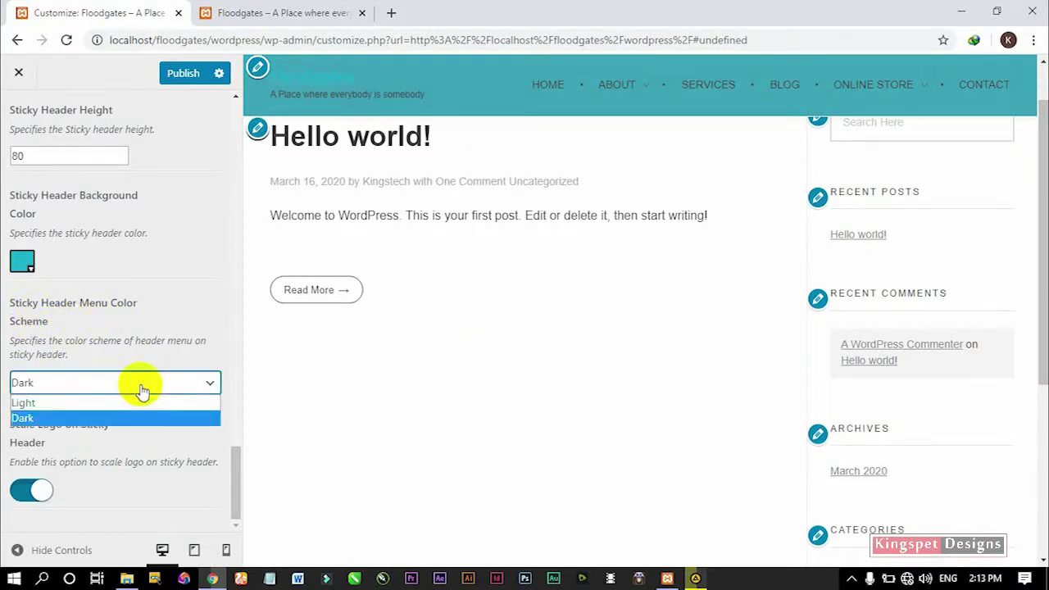
click(103, 404)
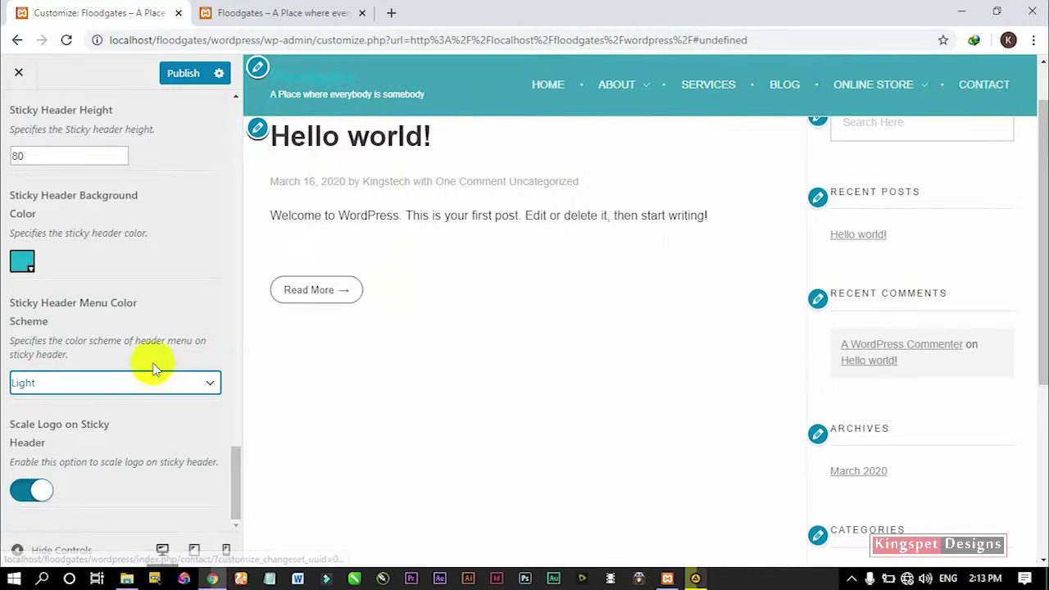
click(118, 388)
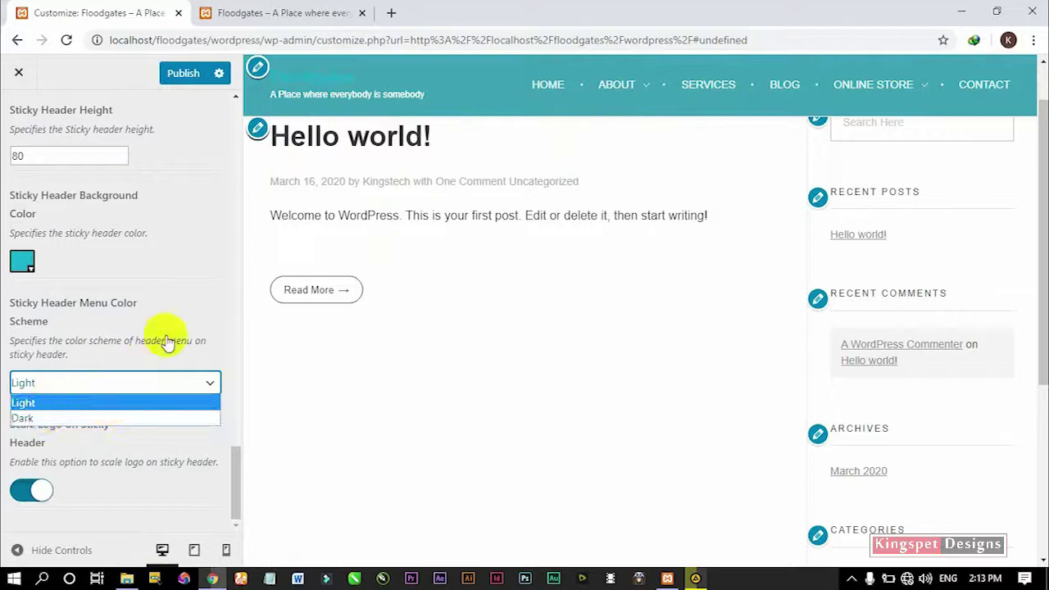
click(216, 320)
click(103, 383)
click(86, 420)
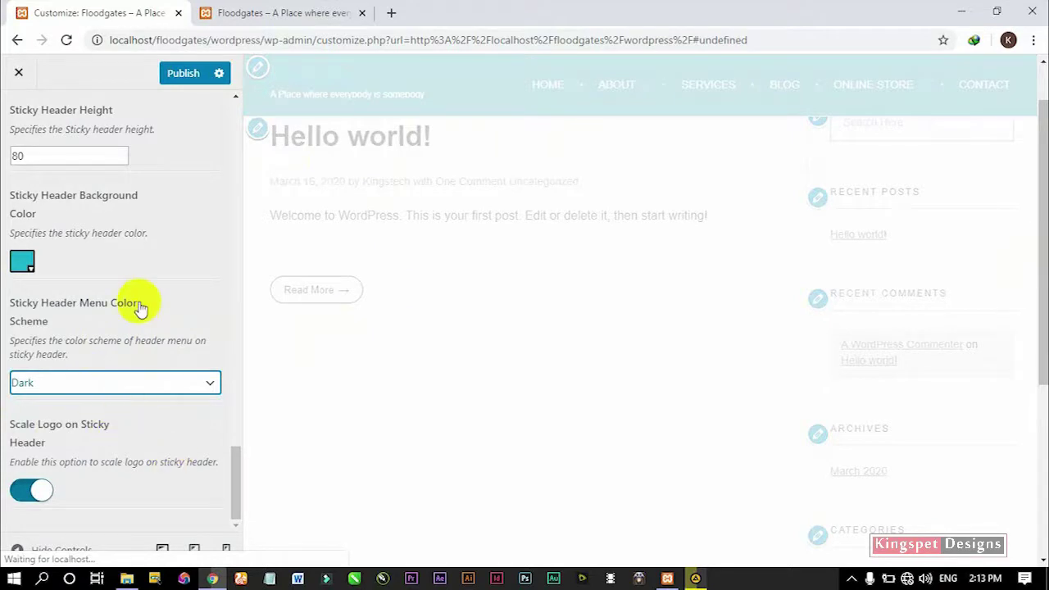
Review the header and sticky header options, and publish the header changes
scroll(140, 304, up, 3)
scroll(140, 304, up, 3)
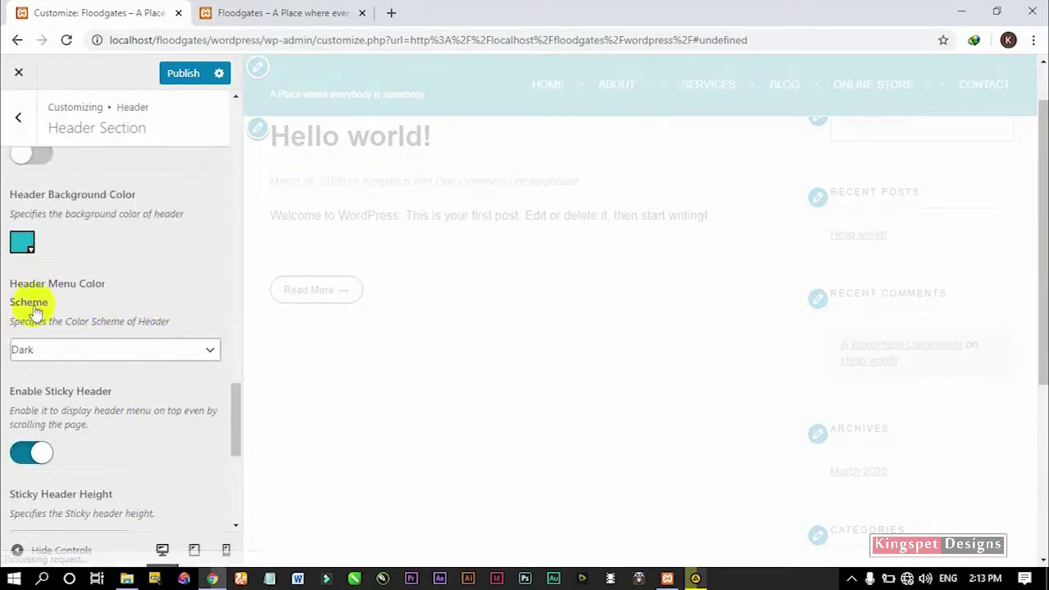
scroll(1031, 293, up, 1)
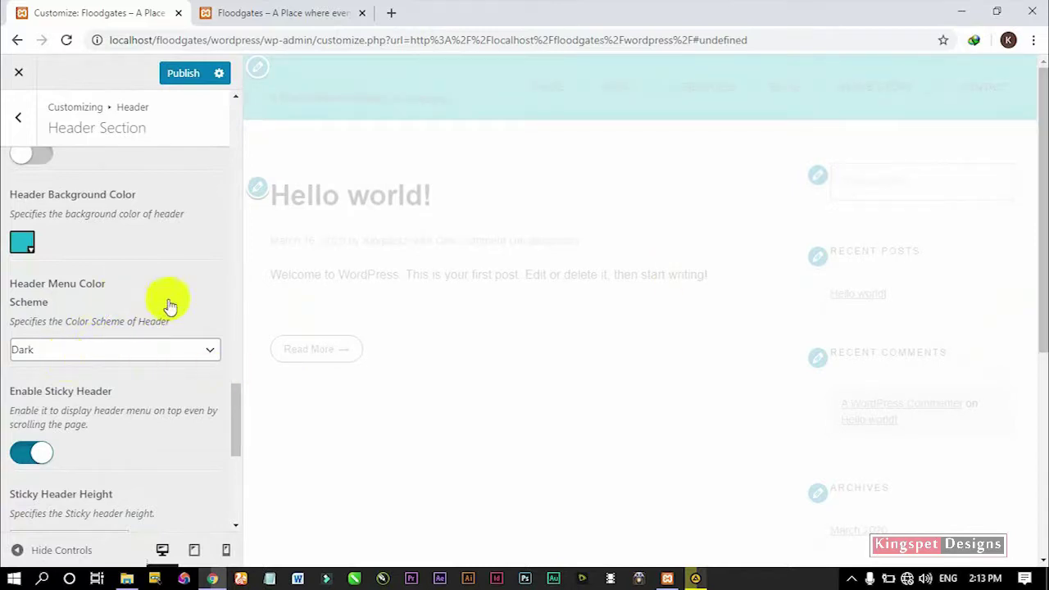
scroll(220, 410, down, 5)
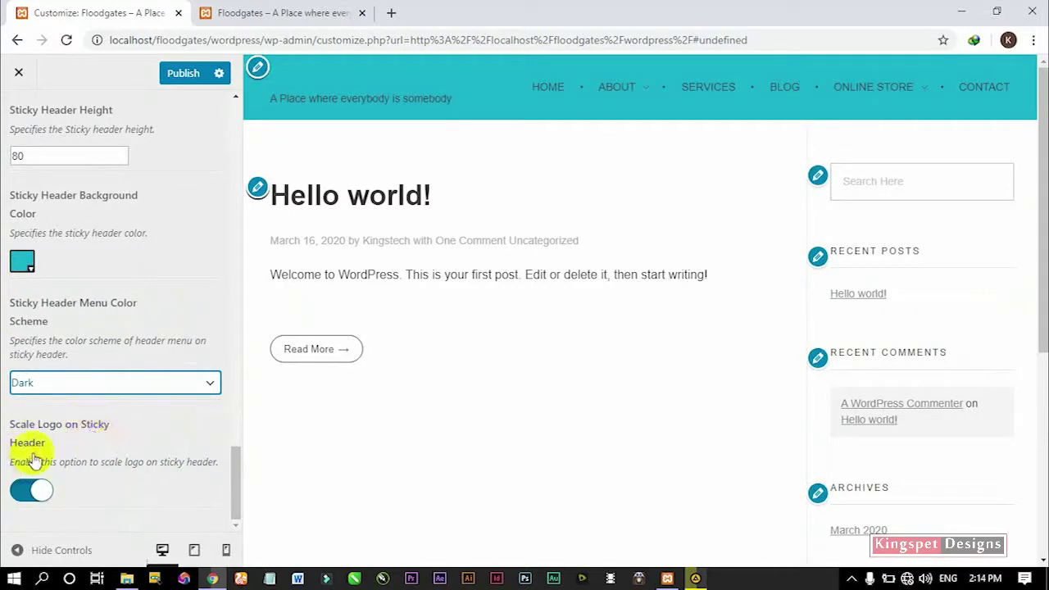
drag(235, 480, 239, 121)
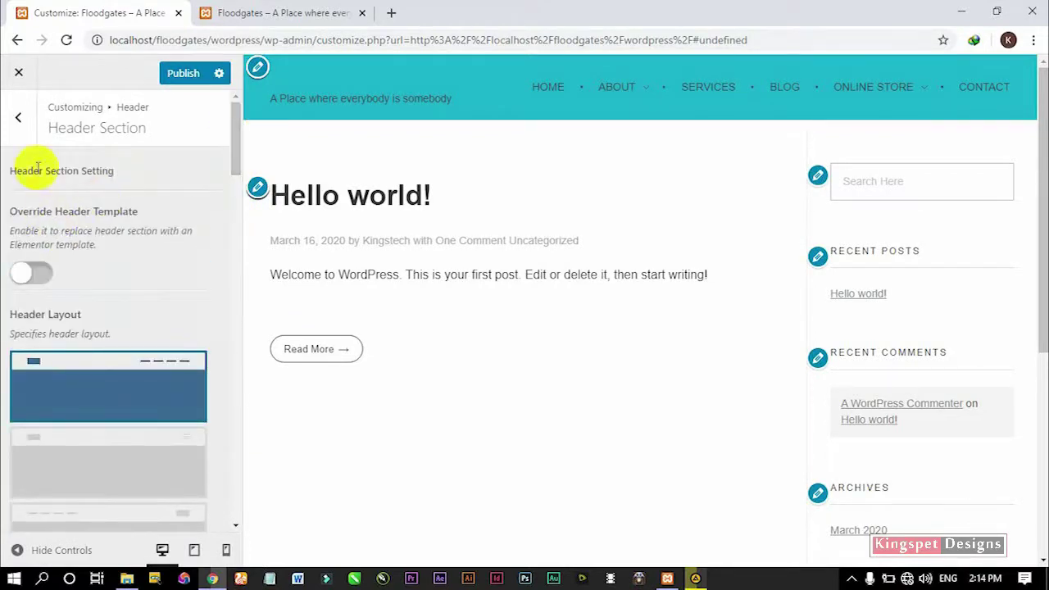
click(182, 72)
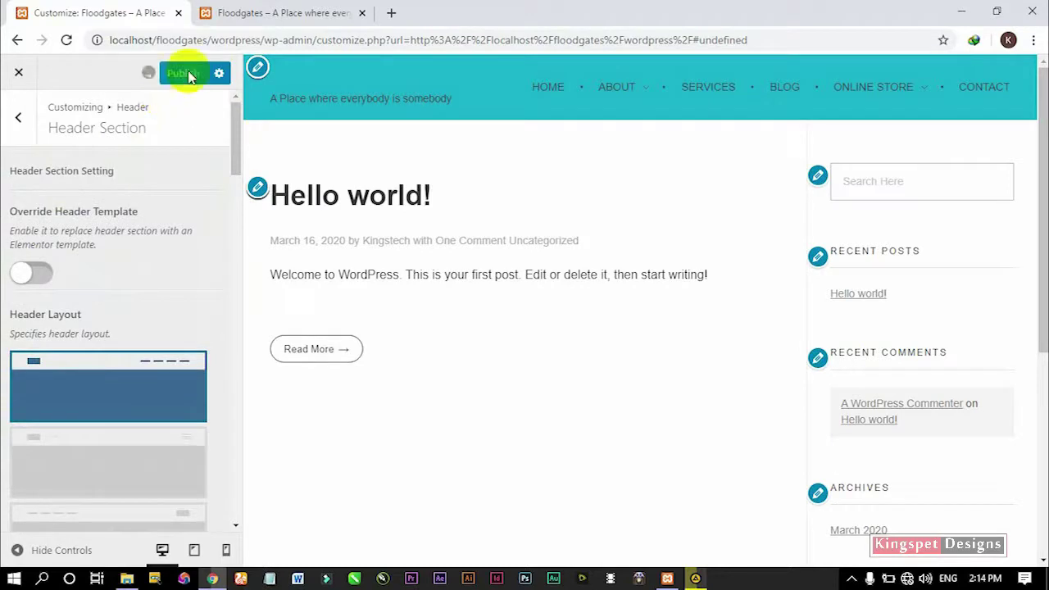
Open the Site Identity settings and upload Floodgate-Logo-png.png from the computer for the site logo
click(18, 120)
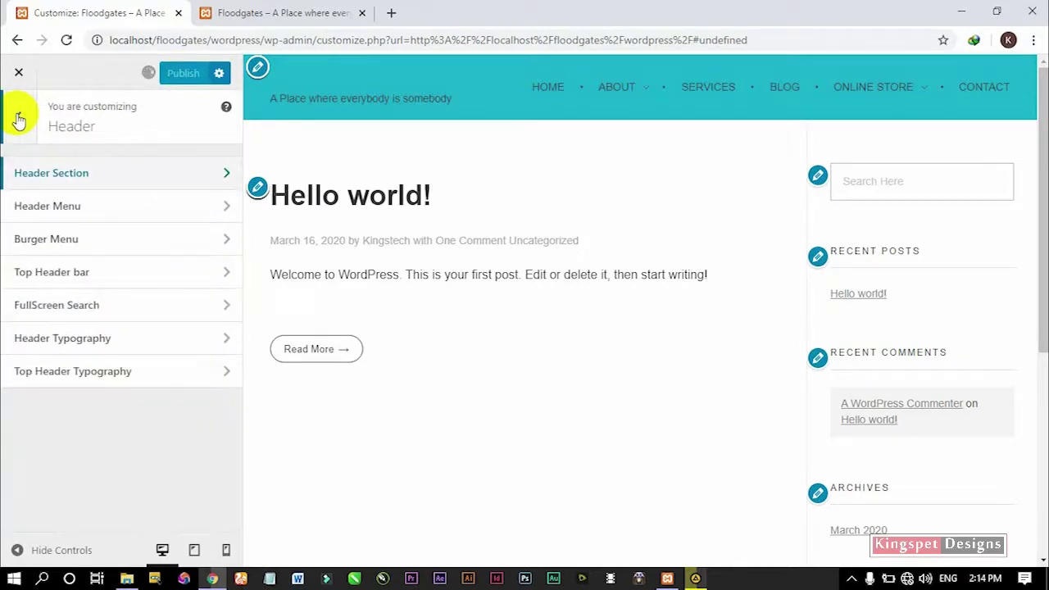
click(25, 120)
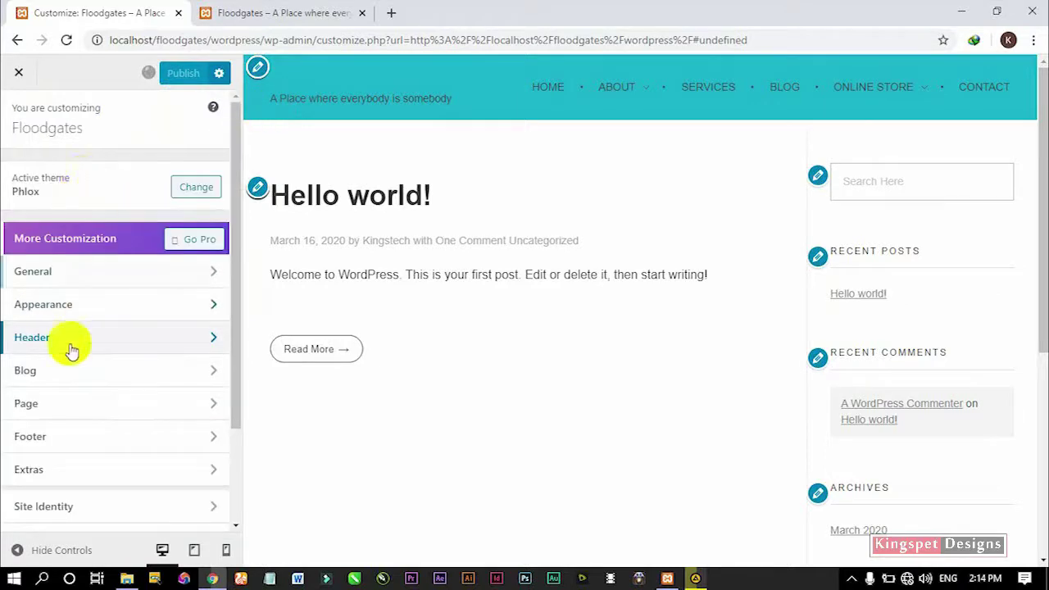
scroll(58, 508, down, 1)
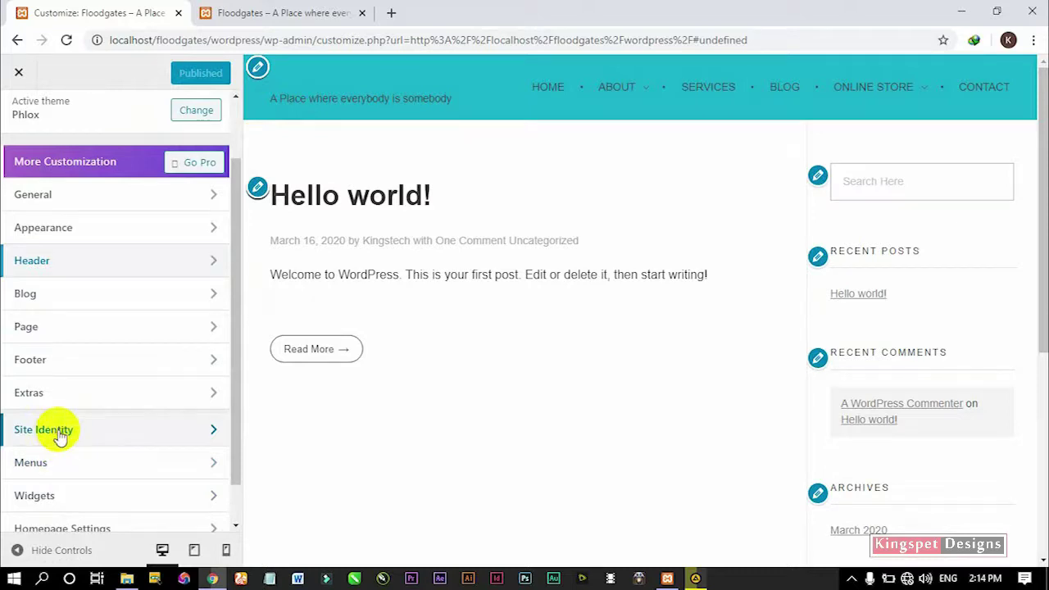
click(60, 433)
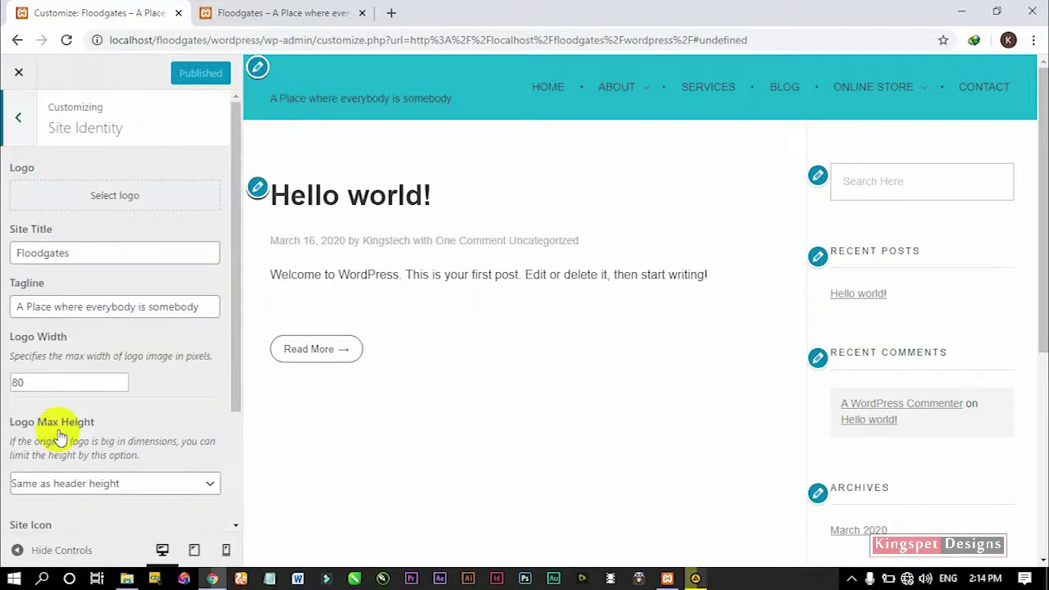
click(127, 202)
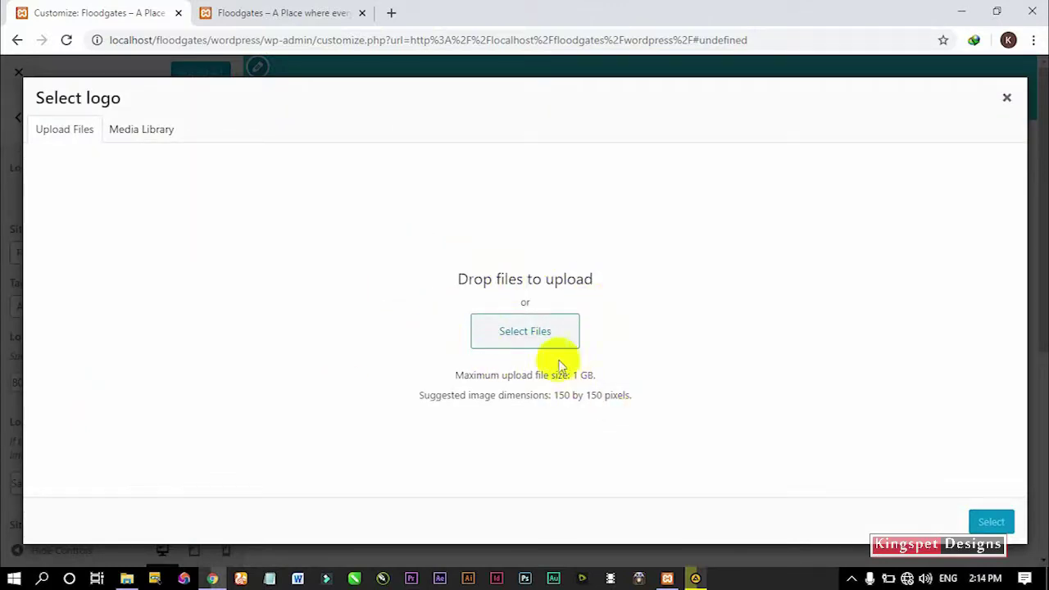
click(127, 578)
drag(275, 374, 391, 328)
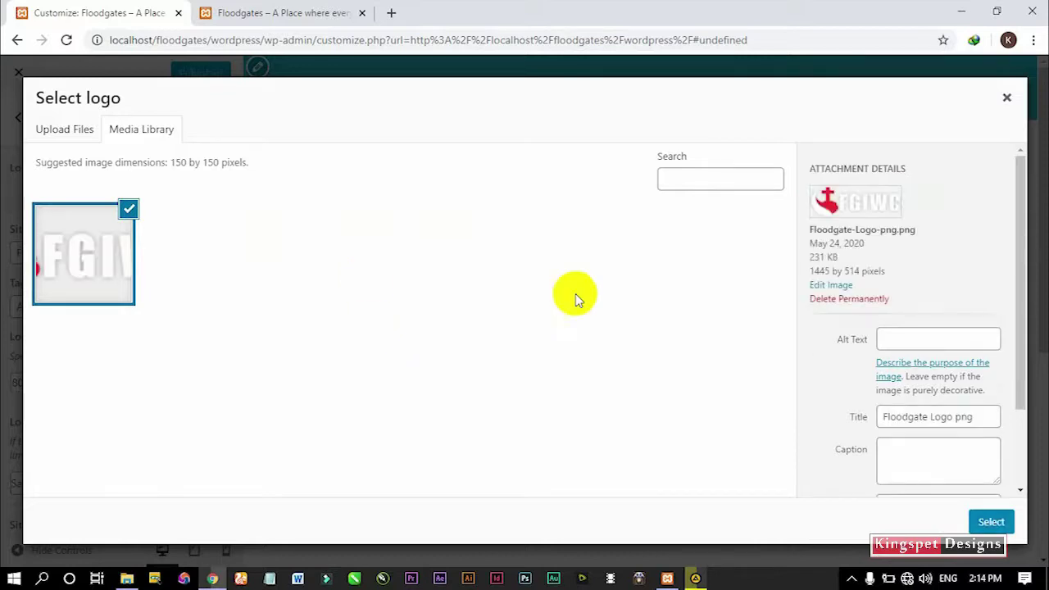
Shorten the logo image's title to "Floodgate Logo" and enter the same text as its alt text, caption and description
click(902, 338)
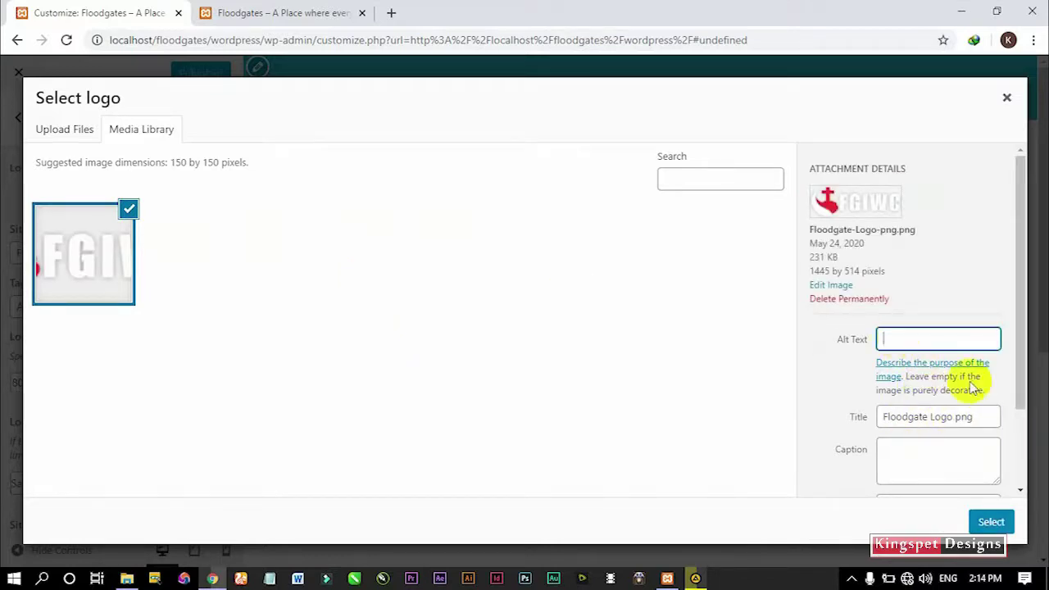
drag(956, 417, 882, 416)
key(ctrl+c)
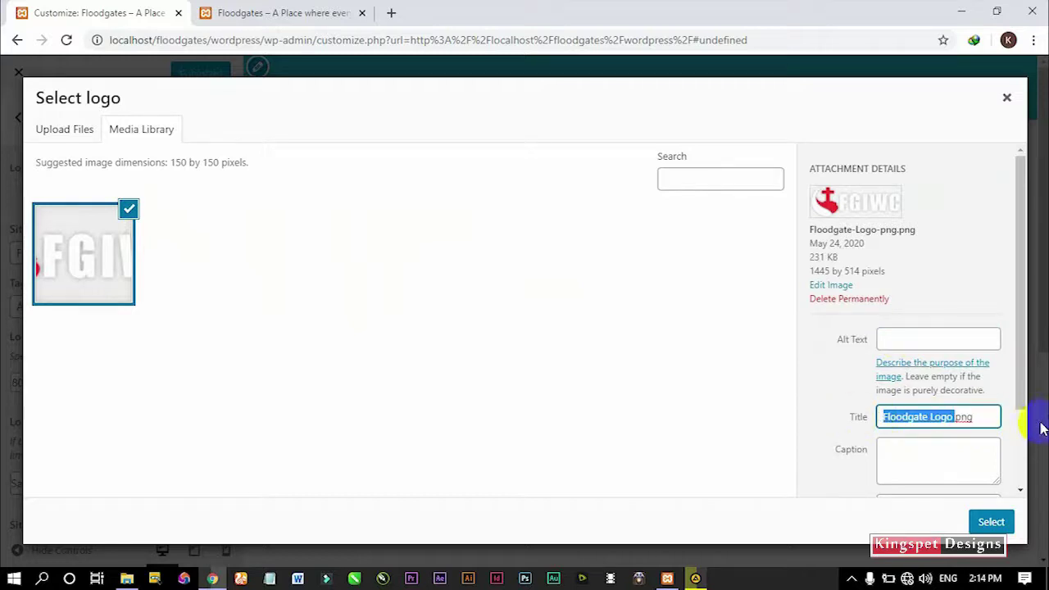
drag(984, 415, 952, 417)
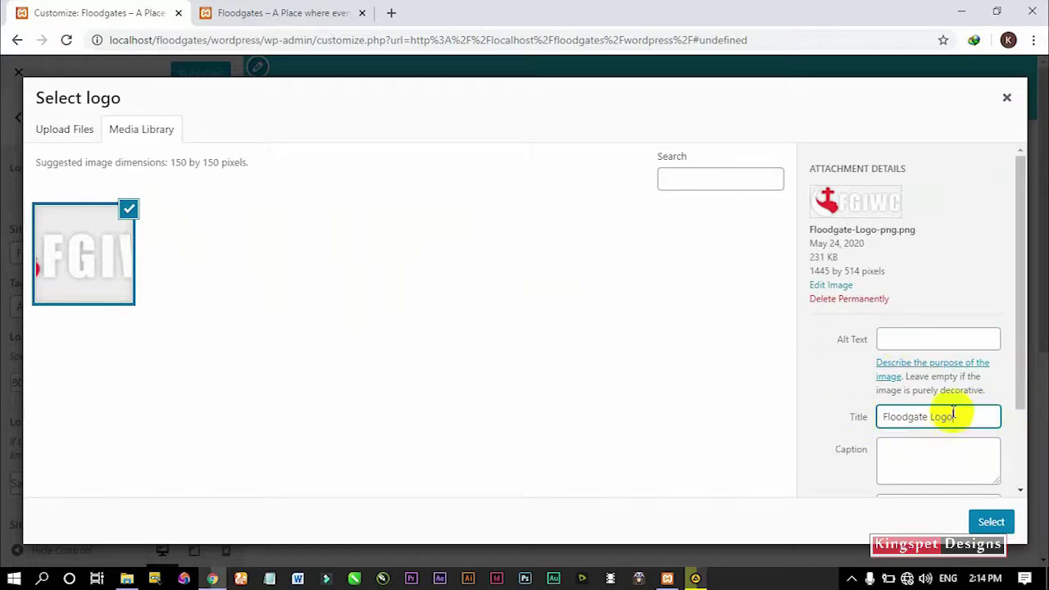
click(940, 336)
key(ctrl+v)
click(909, 459)
key(ctrl+v)
scroll(912, 472, down, 2)
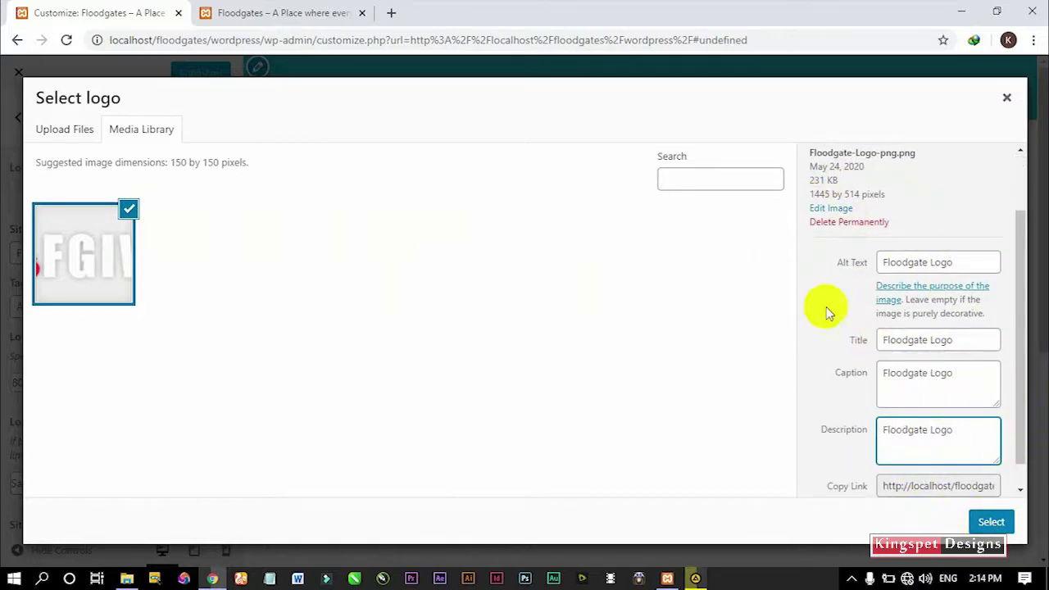
Use the uploaded image as the site logo, with the crop area widened to cover the emblem and all the FGIWC lettering
click(991, 522)
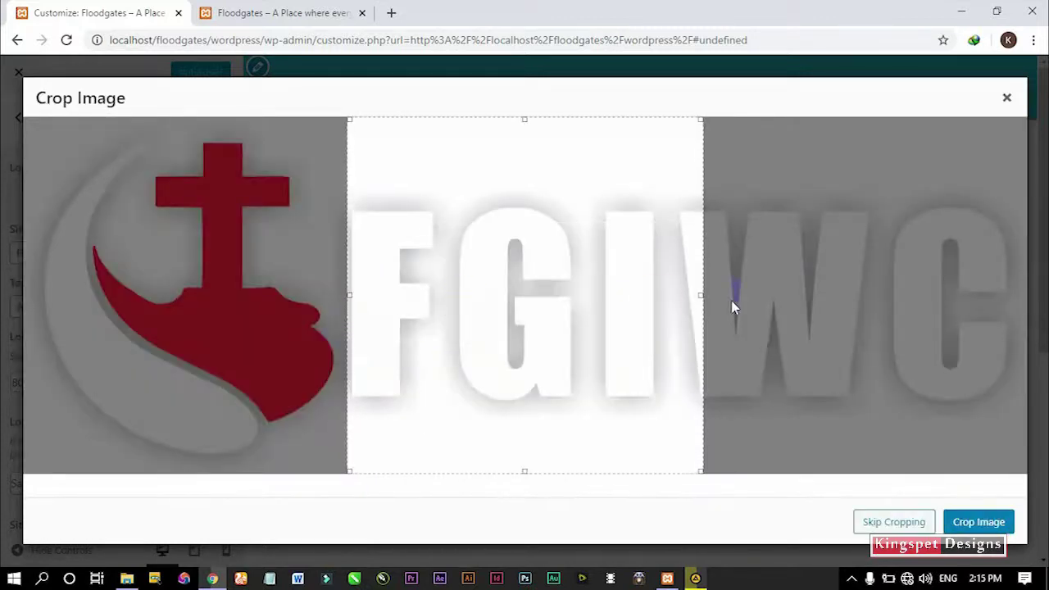
drag(701, 295, 1028, 291)
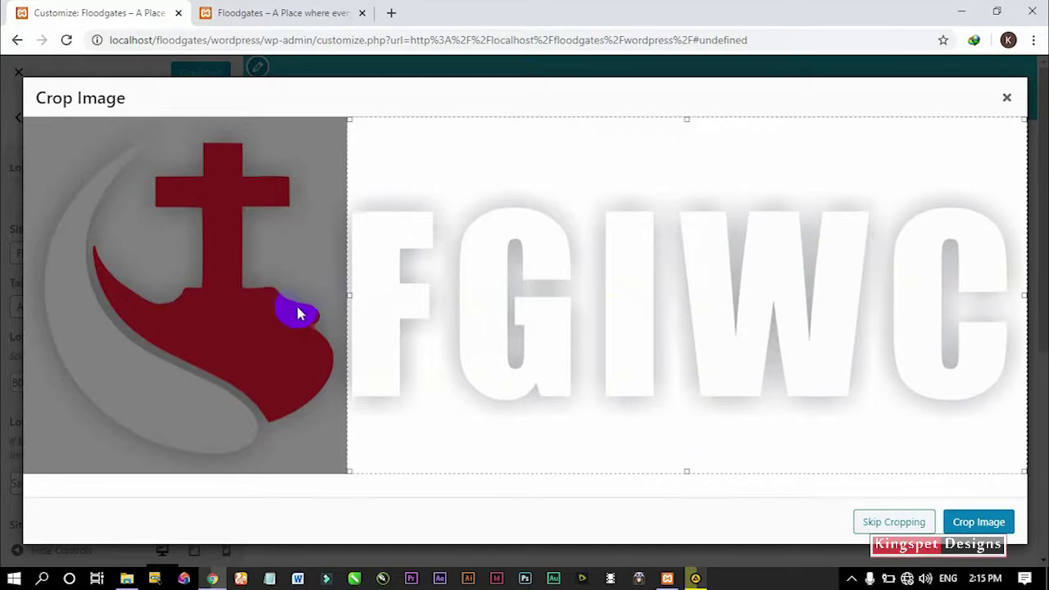
drag(343, 292, 10, 292)
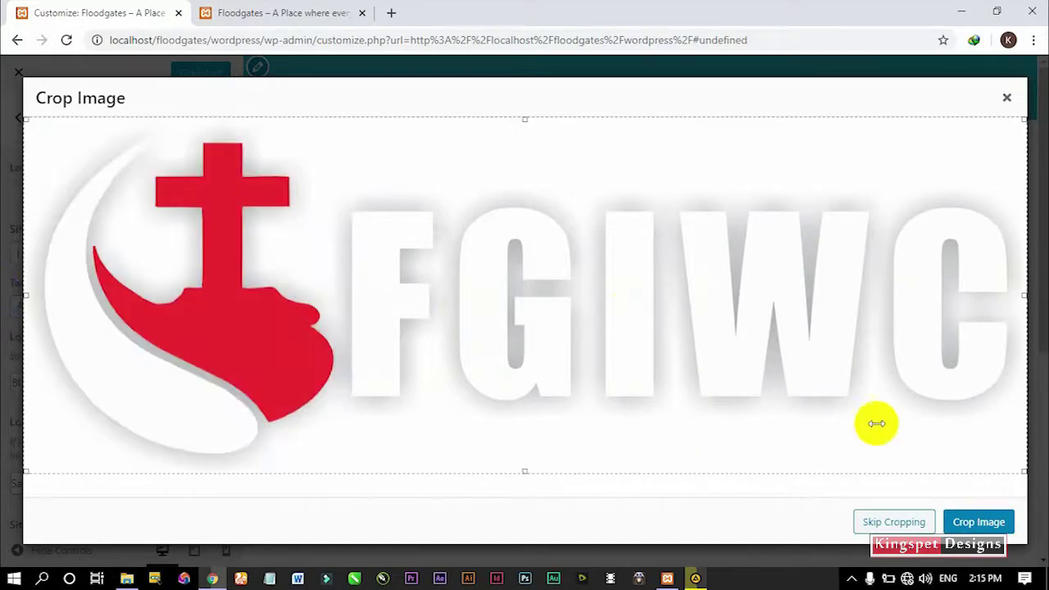
click(983, 525)
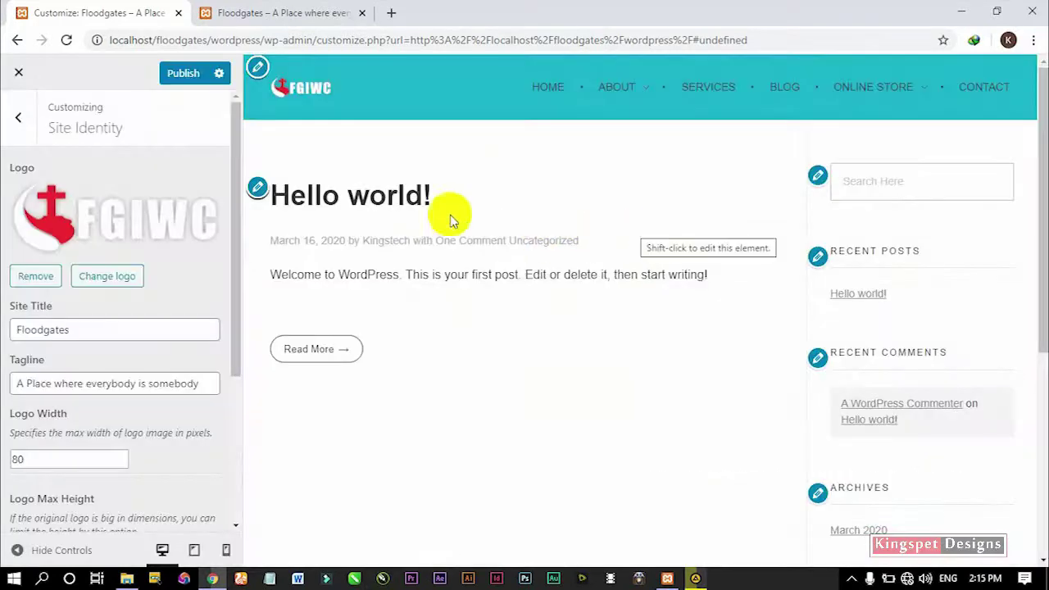
Try a Logo Width of 120, raise it to 140, and check the header in the full-width page preview
click(308, 105)
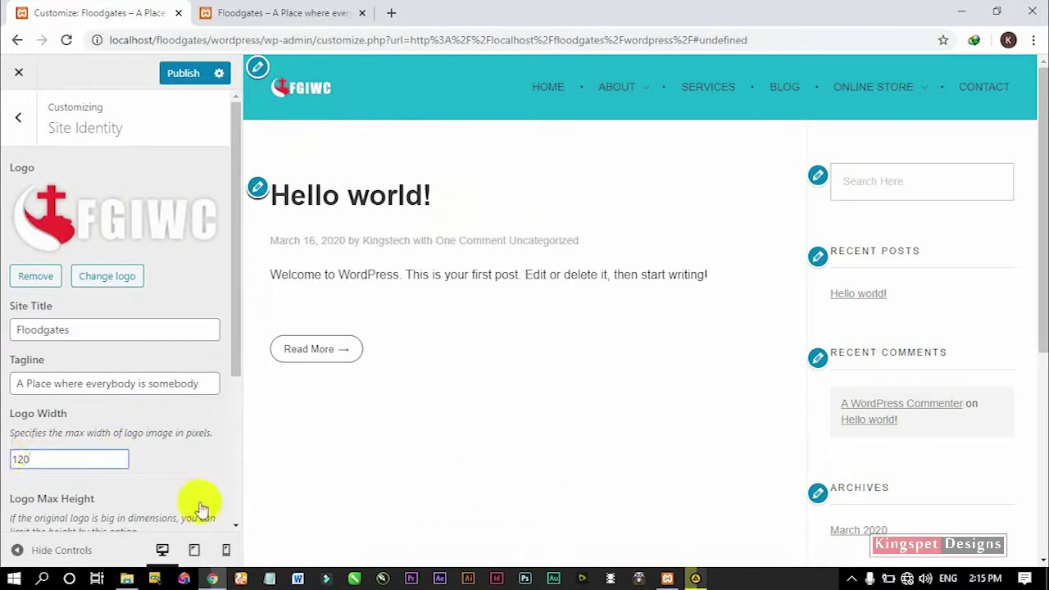
click(174, 457)
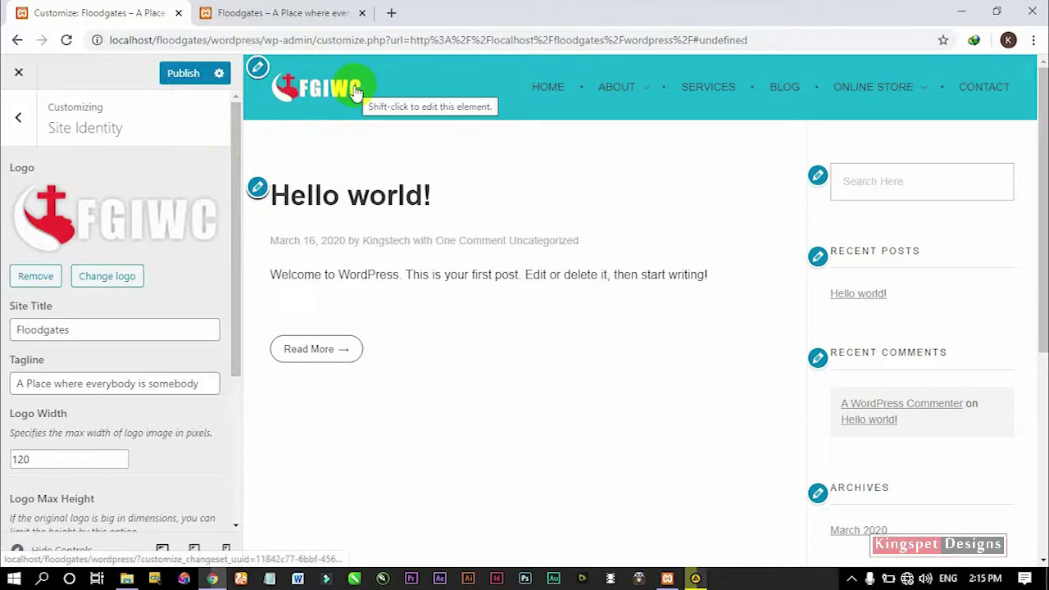
drag(82, 459, 4, 463)
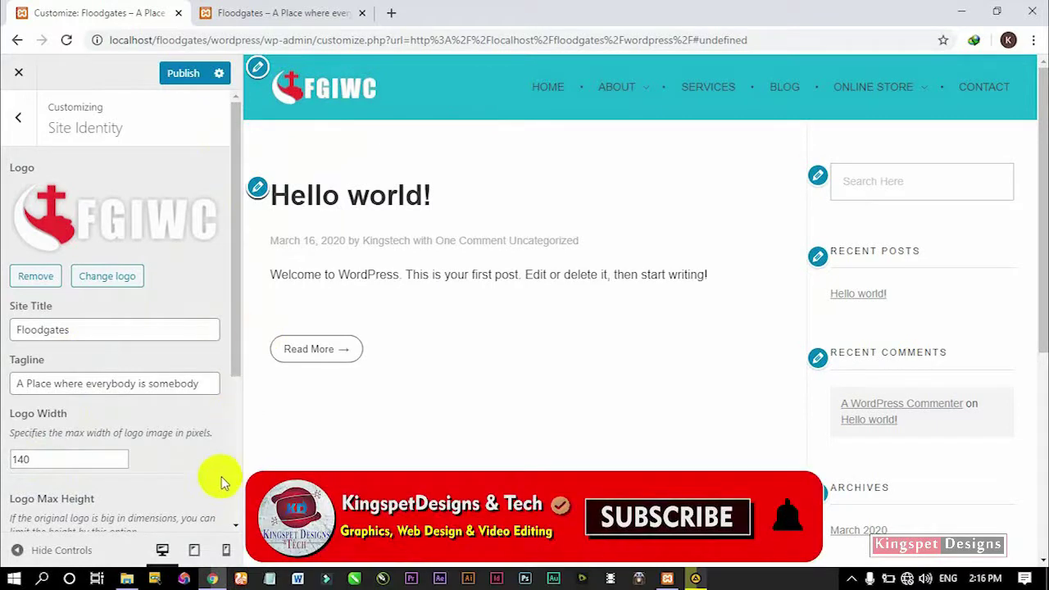
click(16, 552)
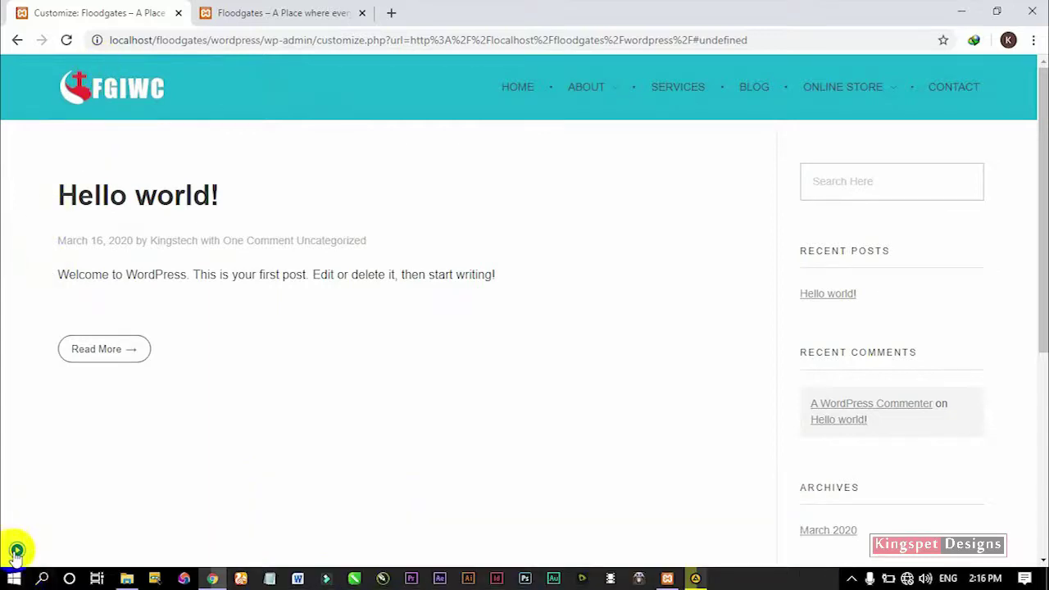
click(17, 552)
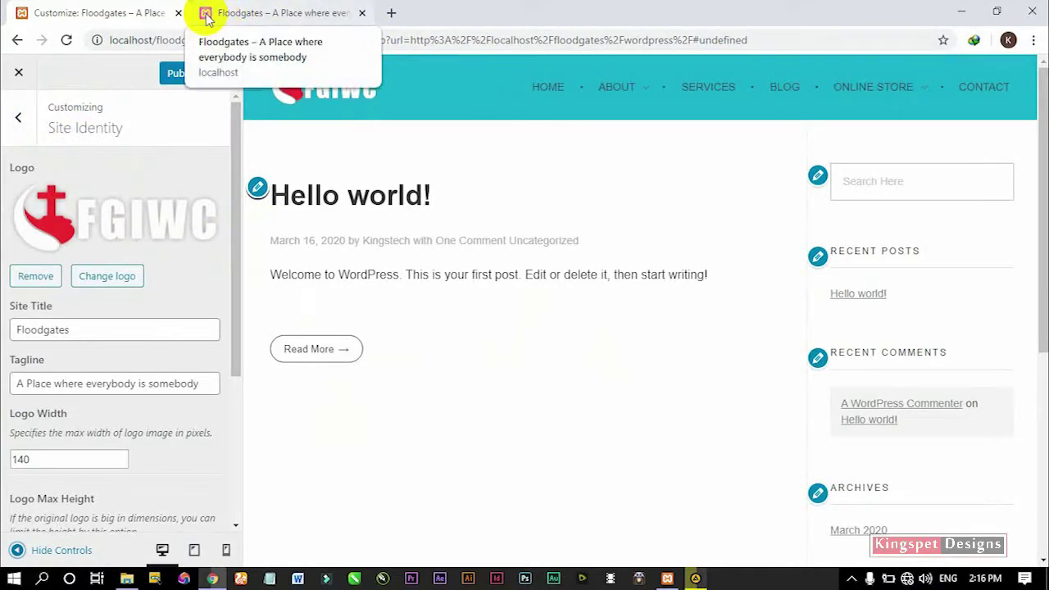
Set the Site Icon from the Floodgate logo image, cropped to a square around the red cross emblem
drag(235, 145, 230, 335)
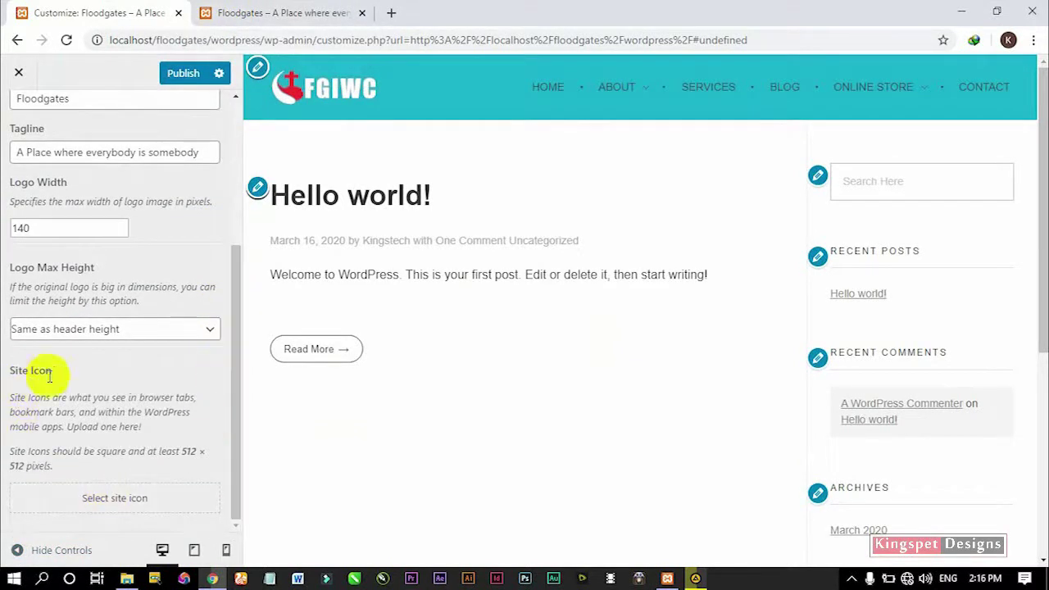
click(127, 504)
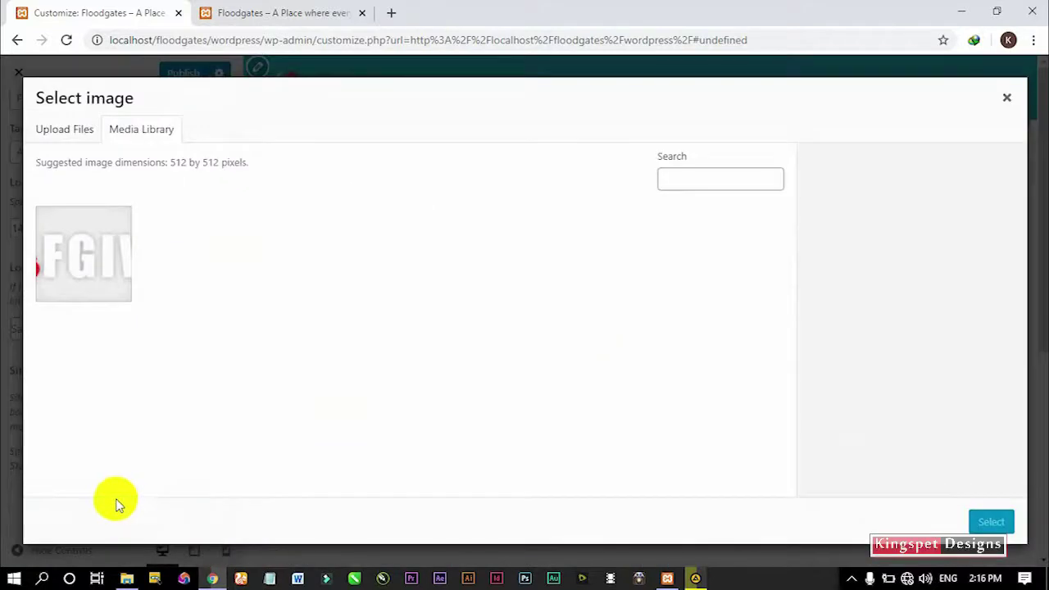
click(82, 243)
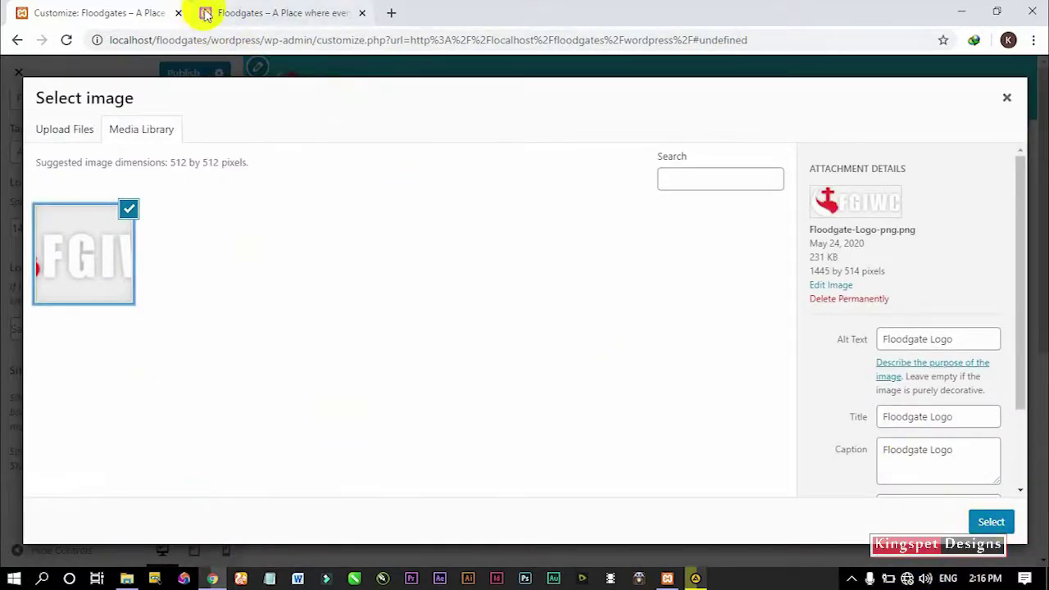
click(986, 523)
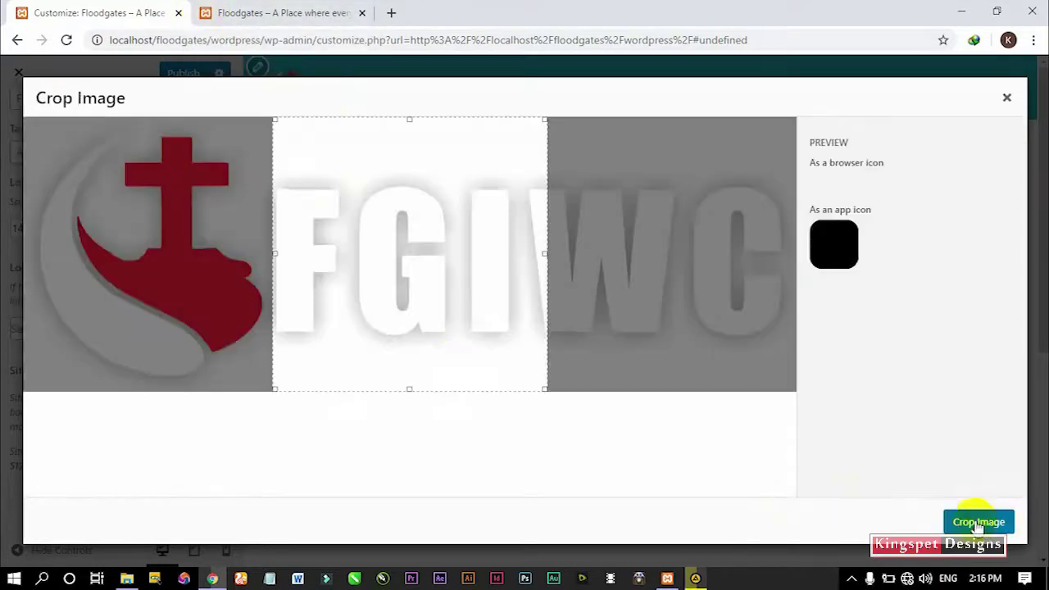
drag(452, 278, 269, 266)
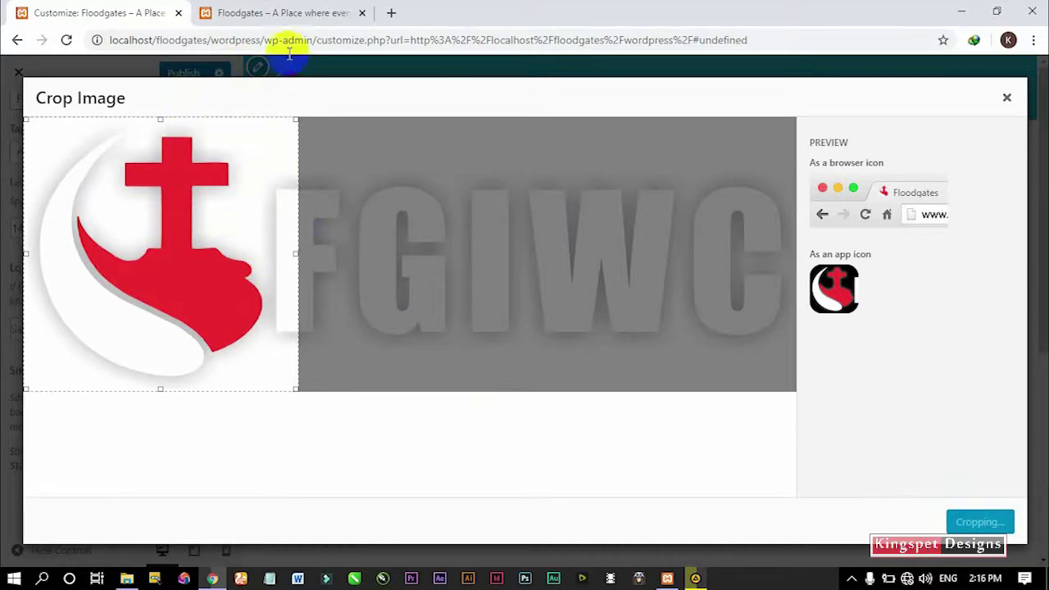
Publish the new logo and site icon, and compare the live site's header and browser icon before and after reloading
click(277, 11)
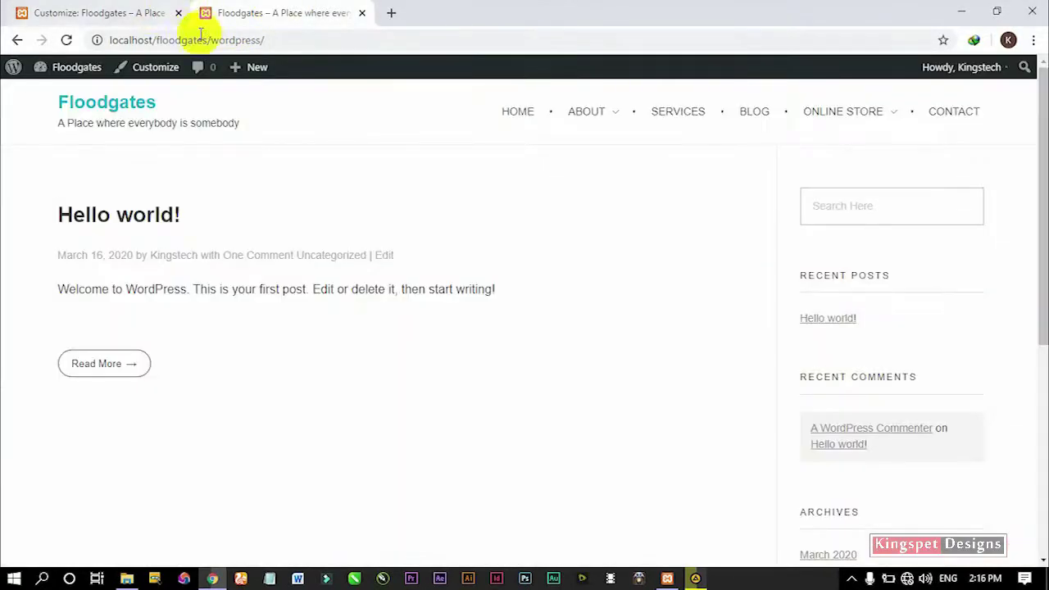
click(25, 13)
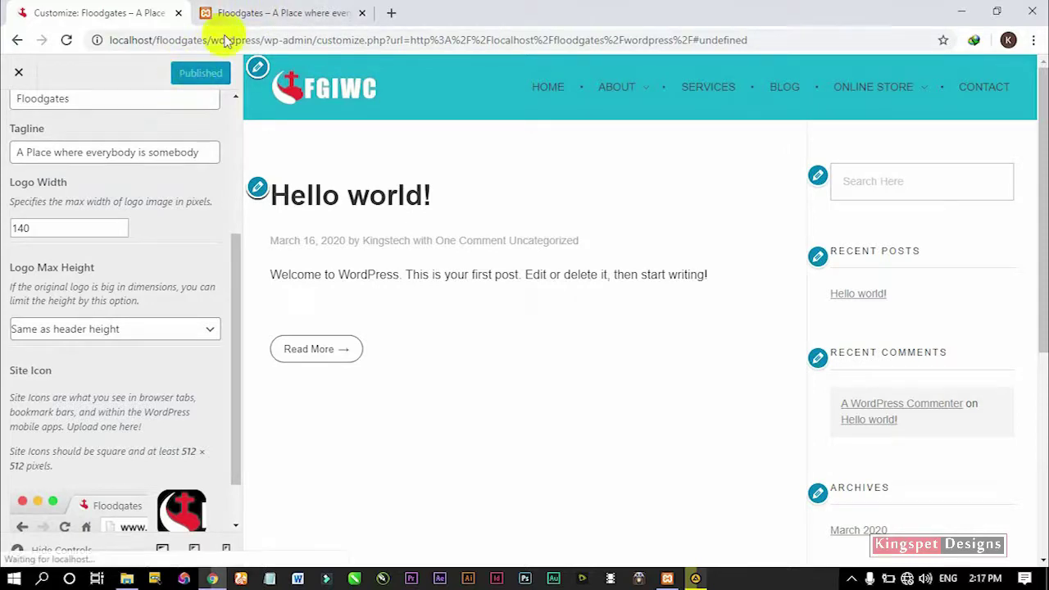
click(246, 12)
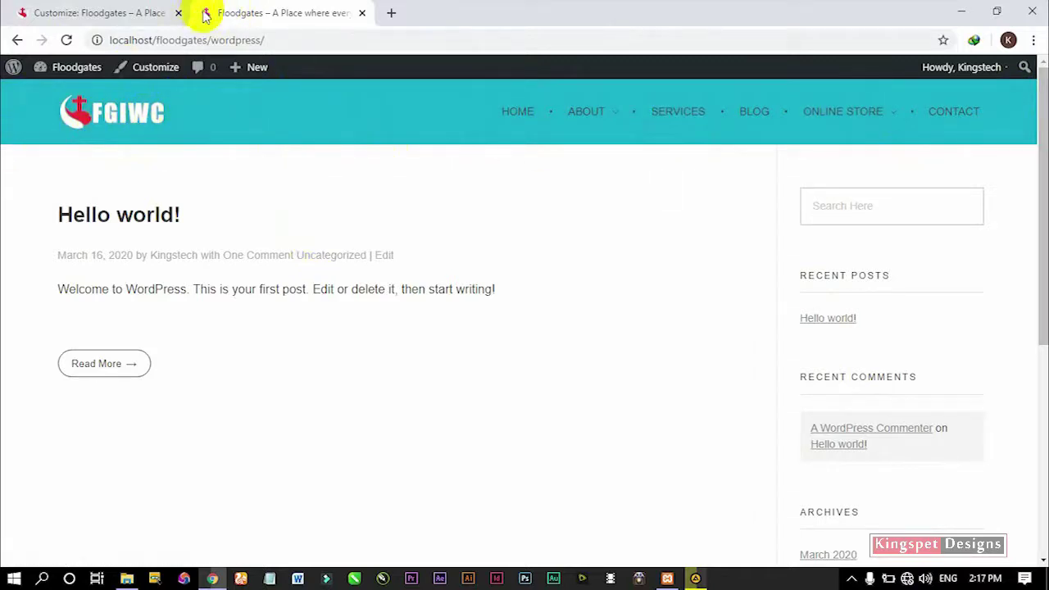
click(103, 13)
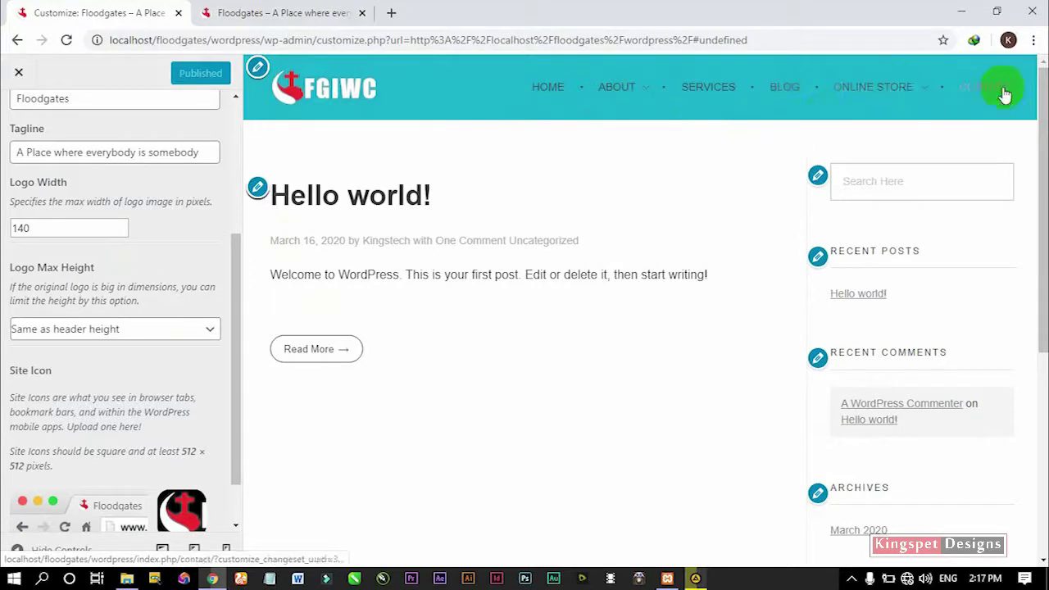
Leave the Site Identity settings and return to the main list of customizer sections
scroll(188, 328, up, 1)
scroll(189, 327, up, 2)
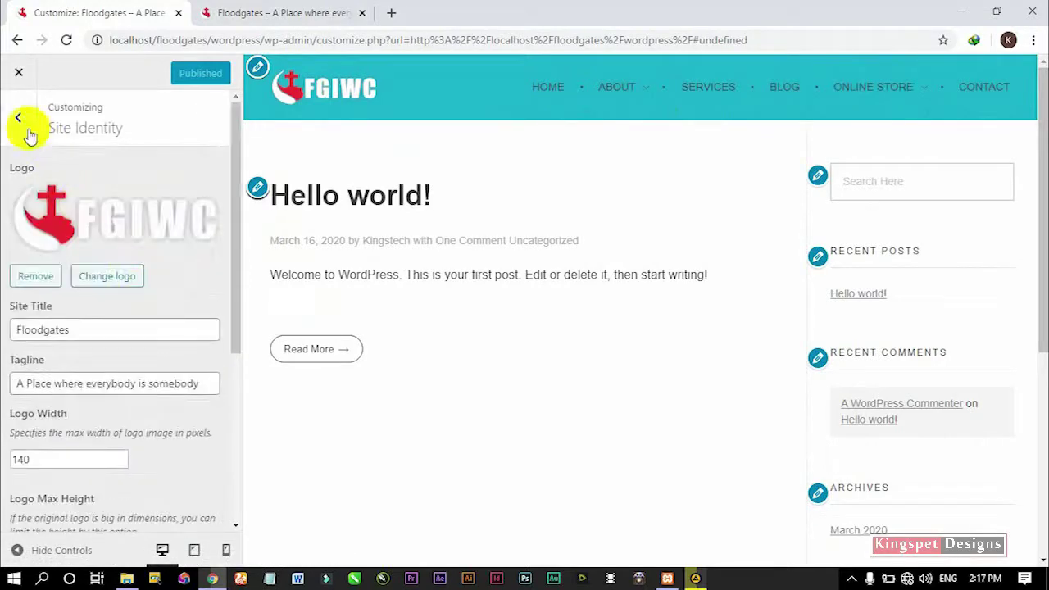
click(22, 123)
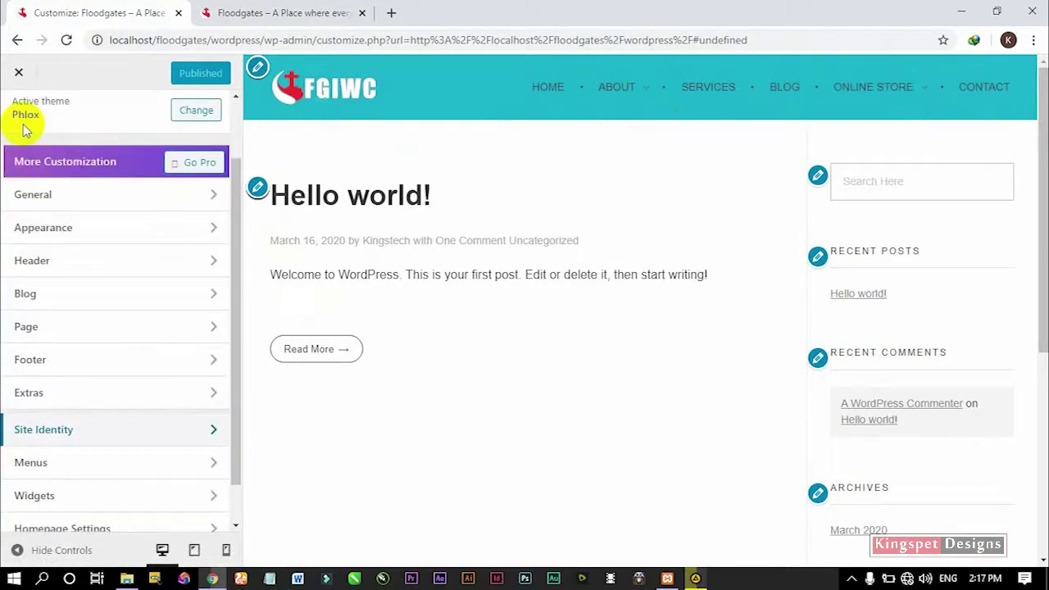
Turn off Display Menu Splitter in the Header Menu settings and check the header menu in the preview
click(79, 264)
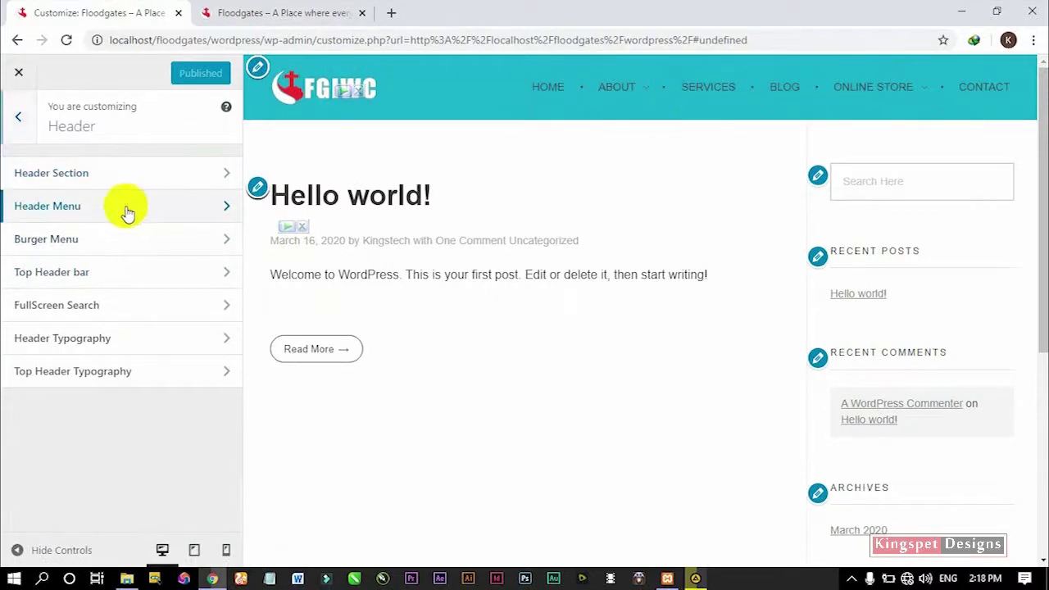
click(127, 212)
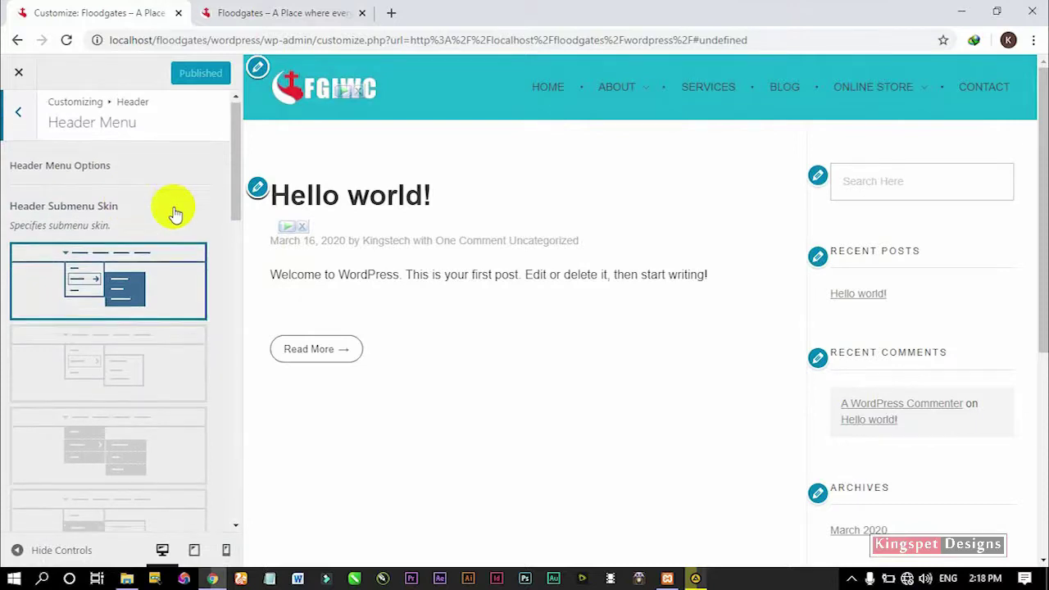
scroll(174, 215, down, 5)
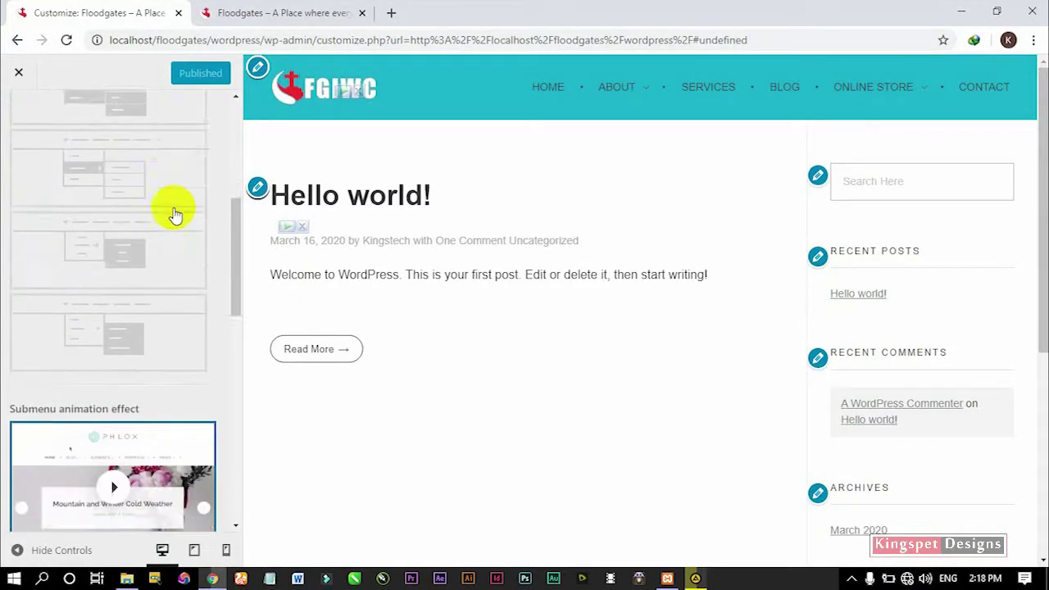
scroll(175, 215, down, 7)
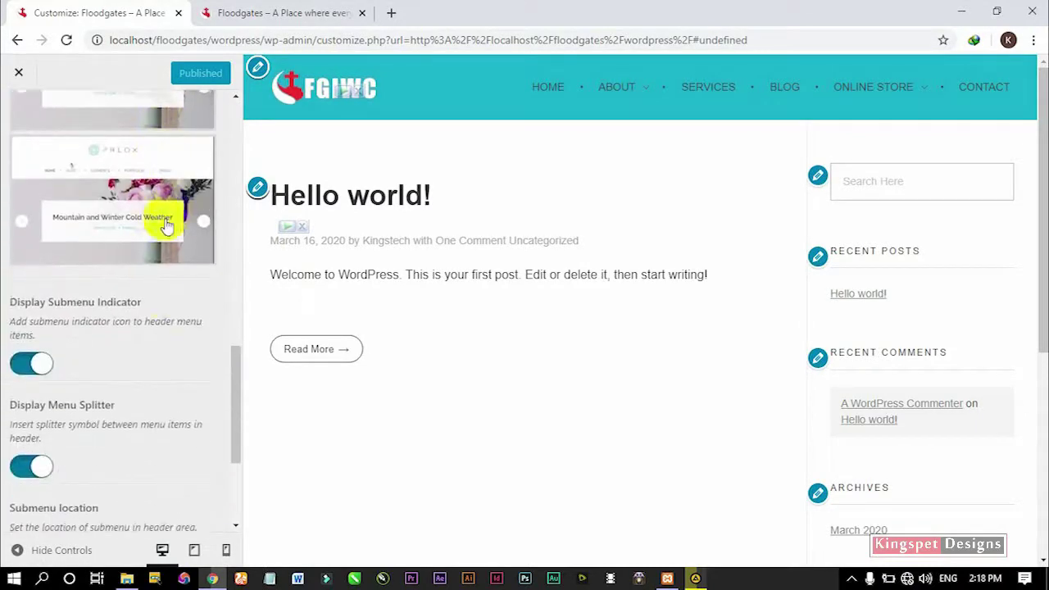
scroll(175, 347, down, 1)
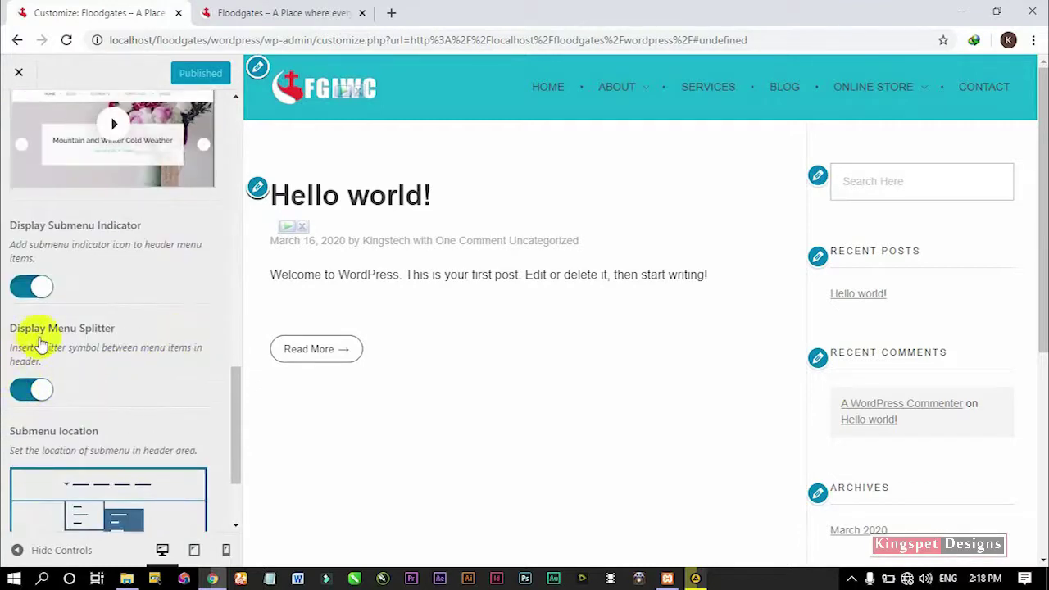
click(39, 392)
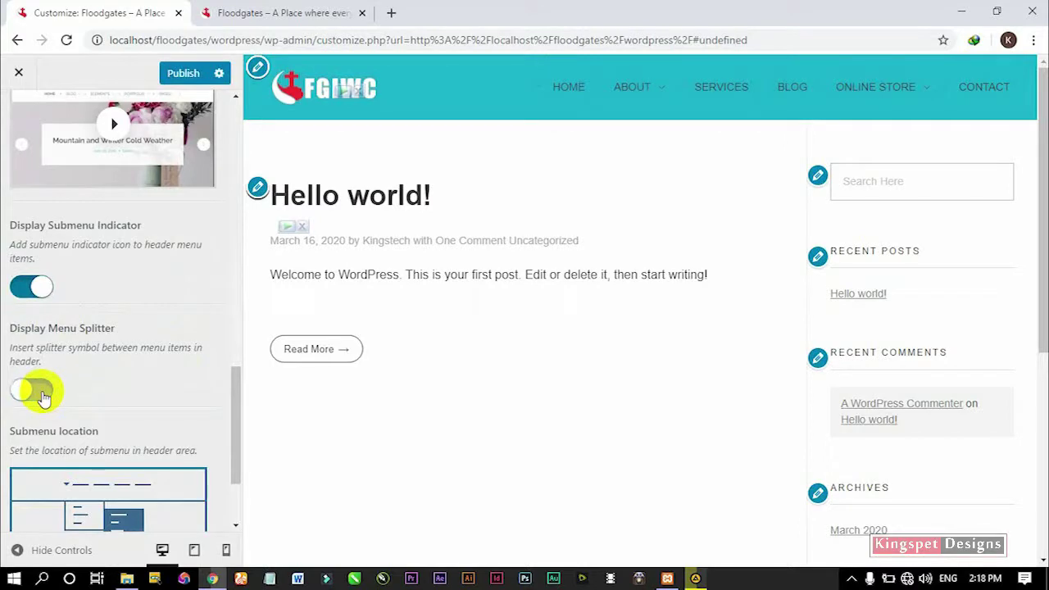
click(679, 93)
mouse_move(607, 93)
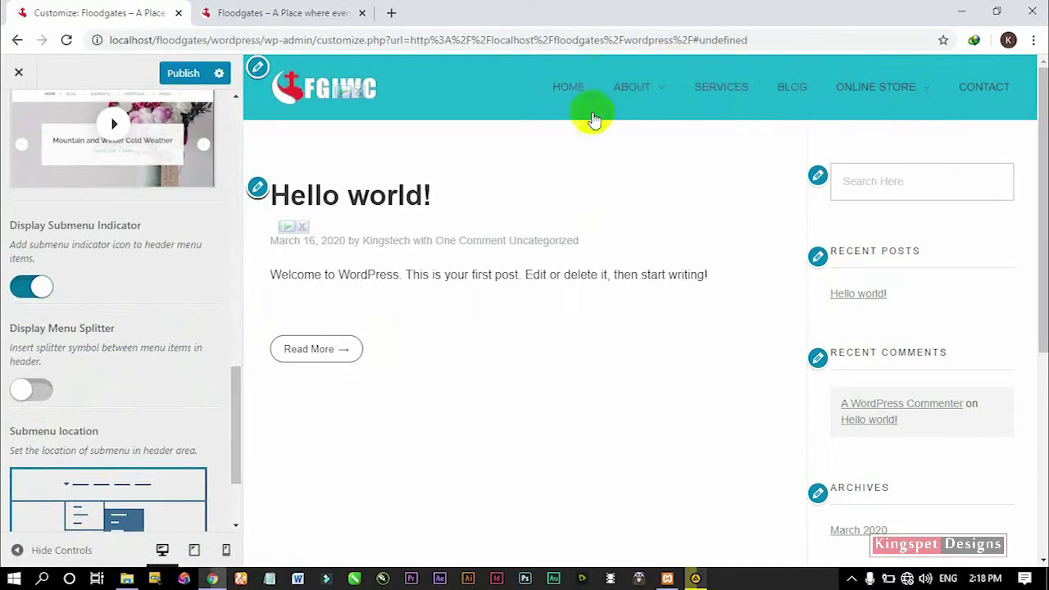
Switch Display Menu Splitter on and off again to compare the header menu and its submenus in the preview
click(25, 394)
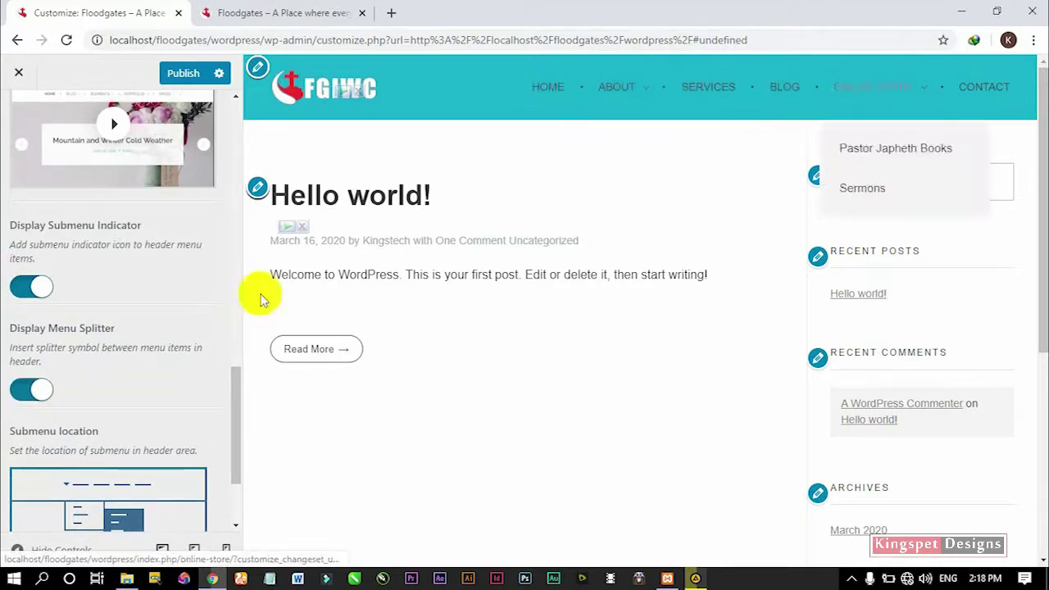
click(41, 393)
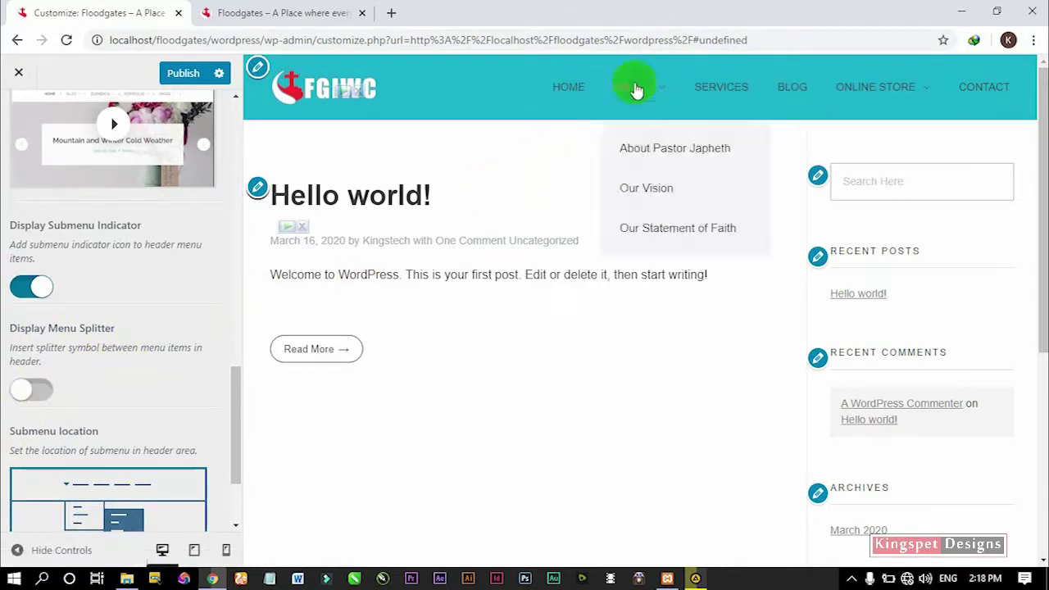
mouse_move(971, 131)
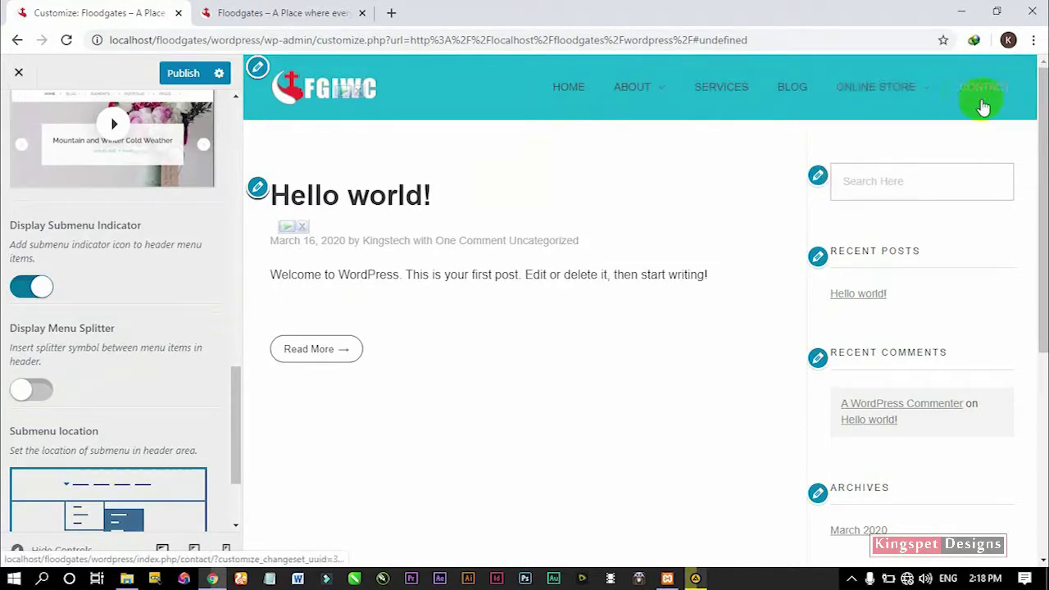
mouse_move(655, 90)
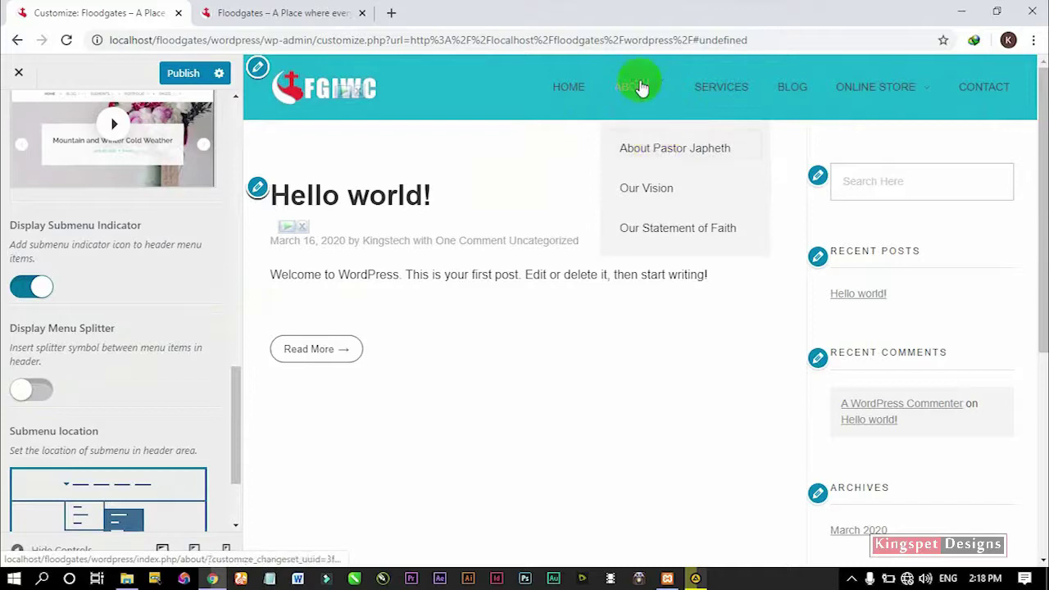
Look through the remaining Header Menu options and publish the header menu change
scroll(205, 403, down, 3)
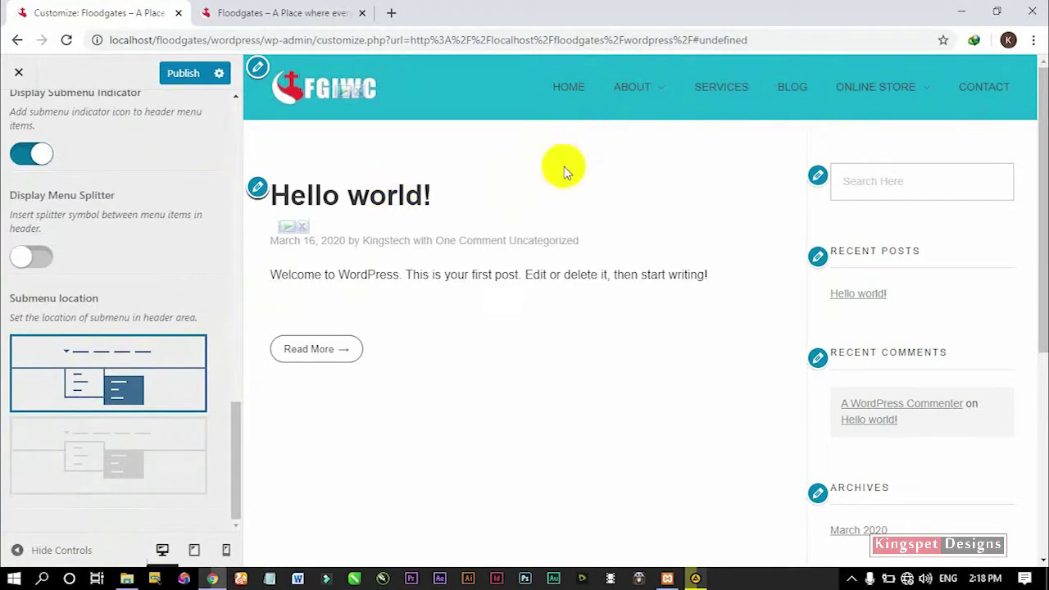
scroll(174, 359, up, 5)
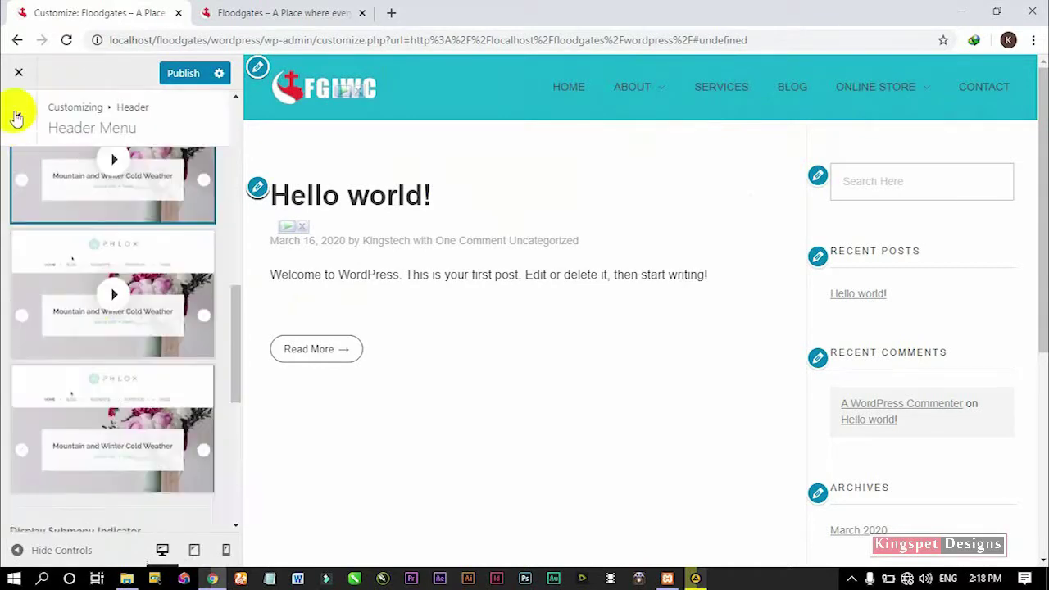
click(11, 117)
click(183, 74)
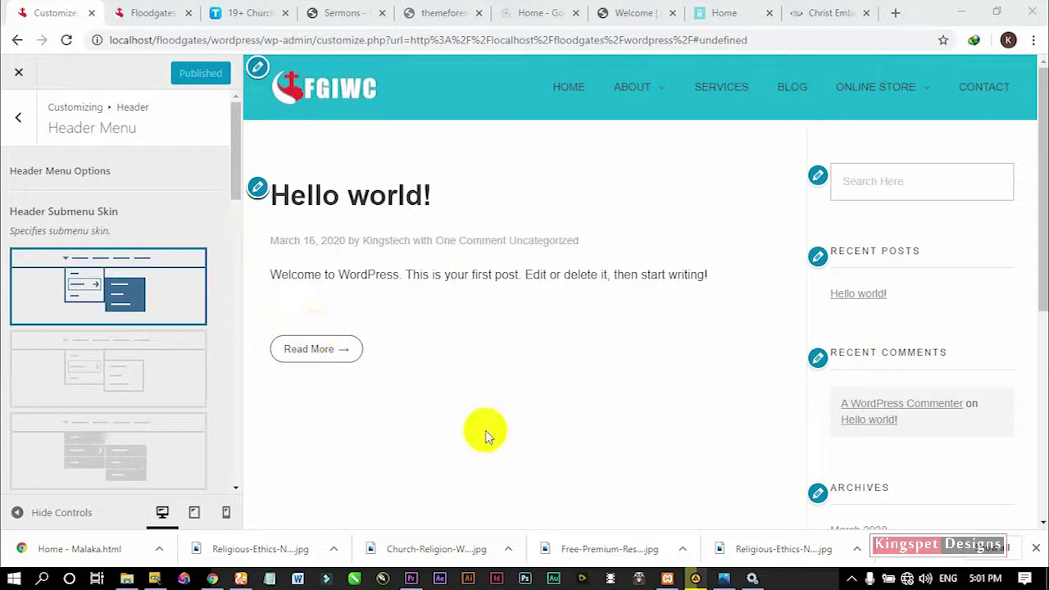
Leave the header settings, bring the preview to the page footer, and open the Footer settings within the Footer section
click(22, 119)
scroll(754, 408, down, 5)
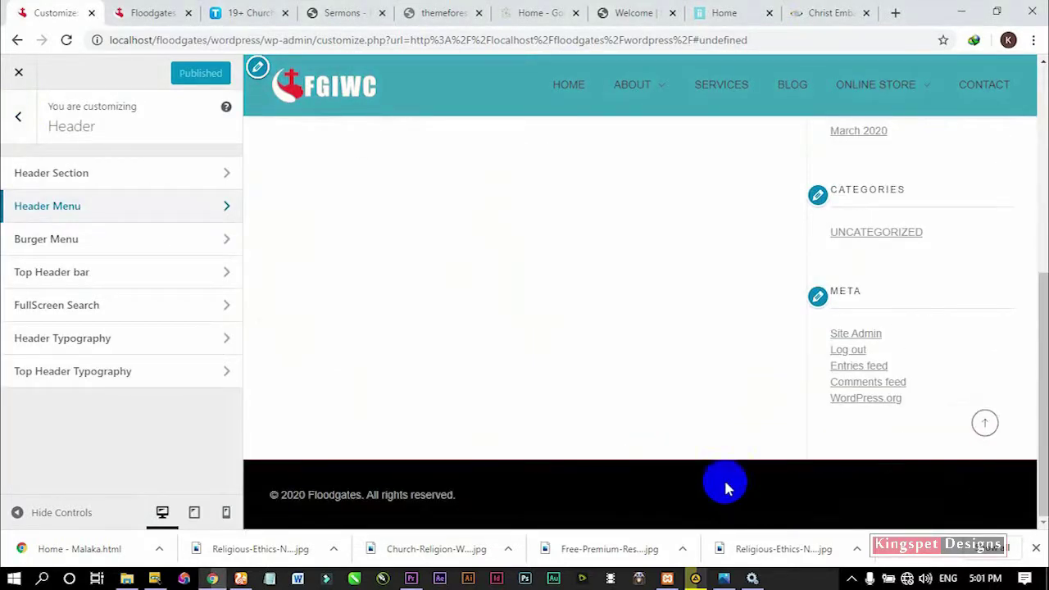
click(23, 119)
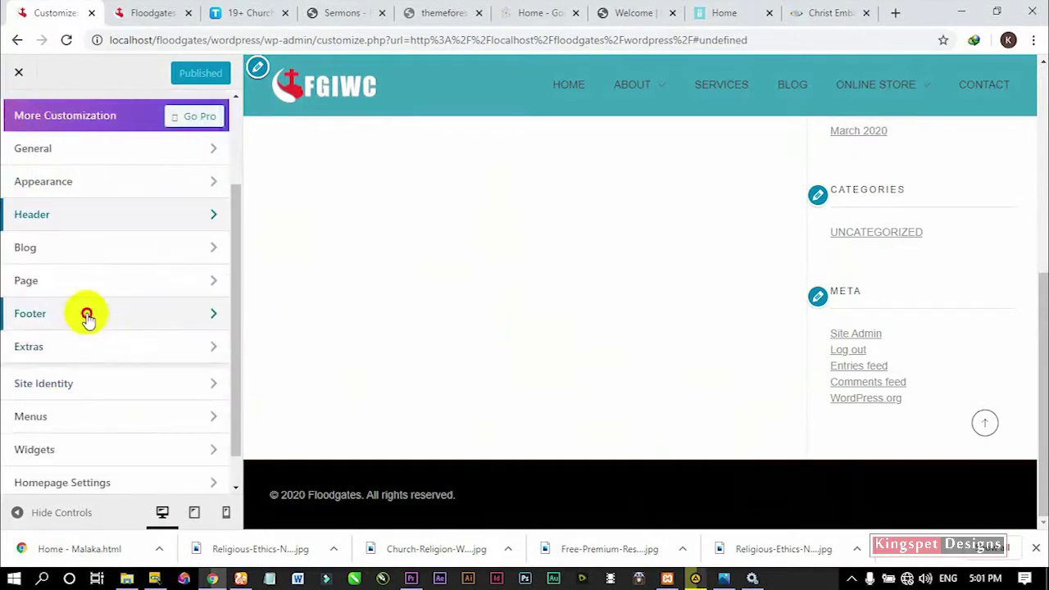
click(89, 318)
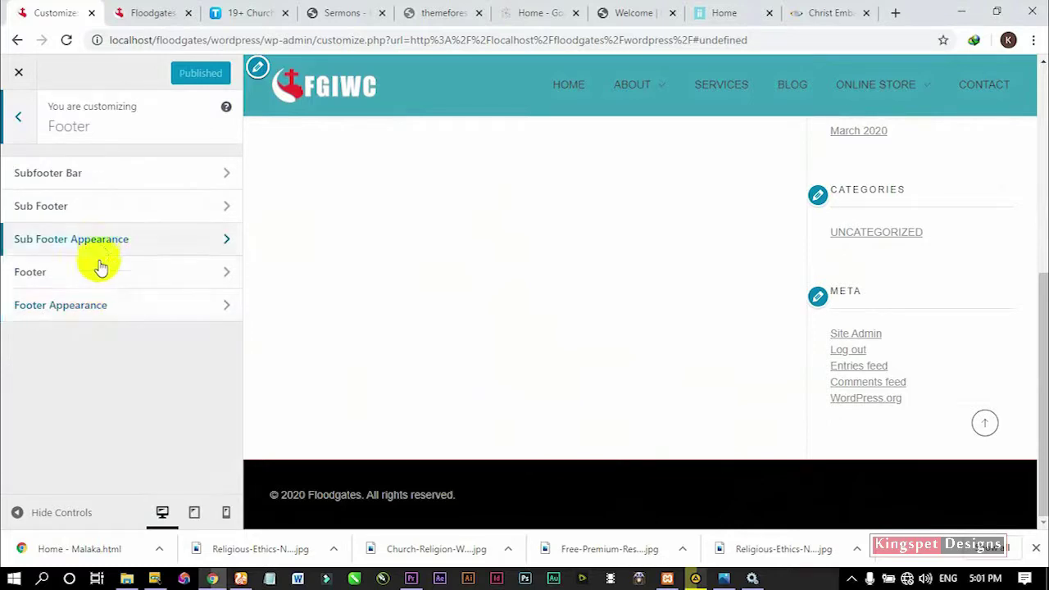
click(53, 277)
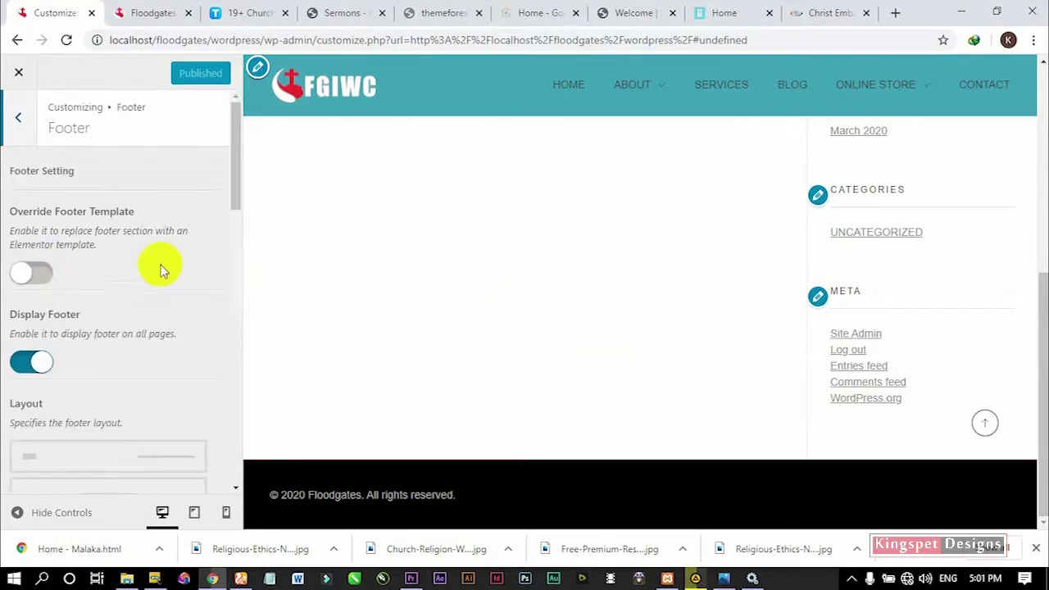
Examine the footer's display, layout and Copyright Text settings, comparing the sitename placeholder with the footer text in the preview
scroll(173, 257, down, 3)
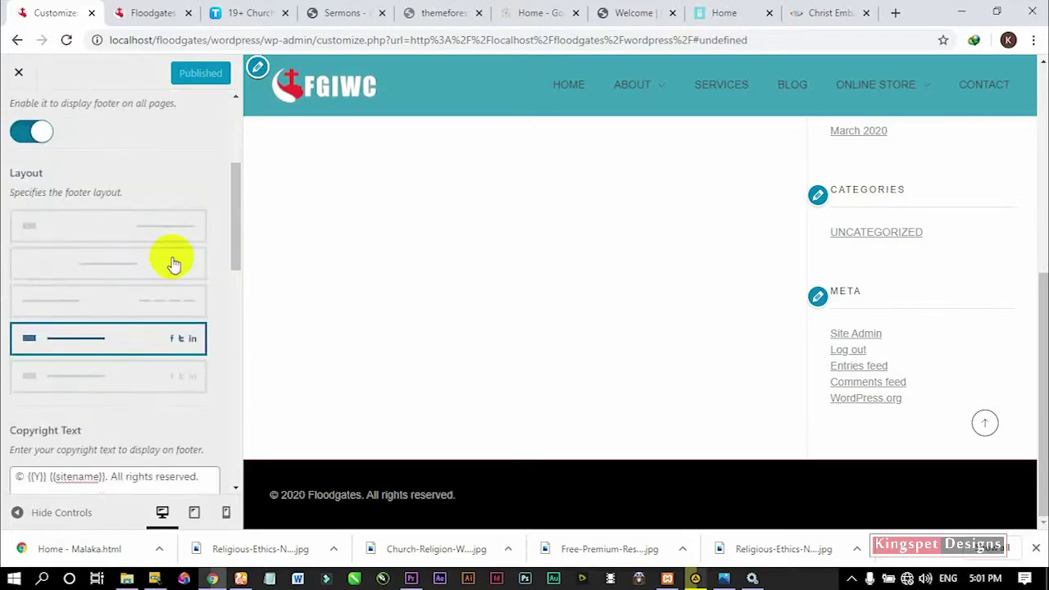
scroll(45, 216, up, 2)
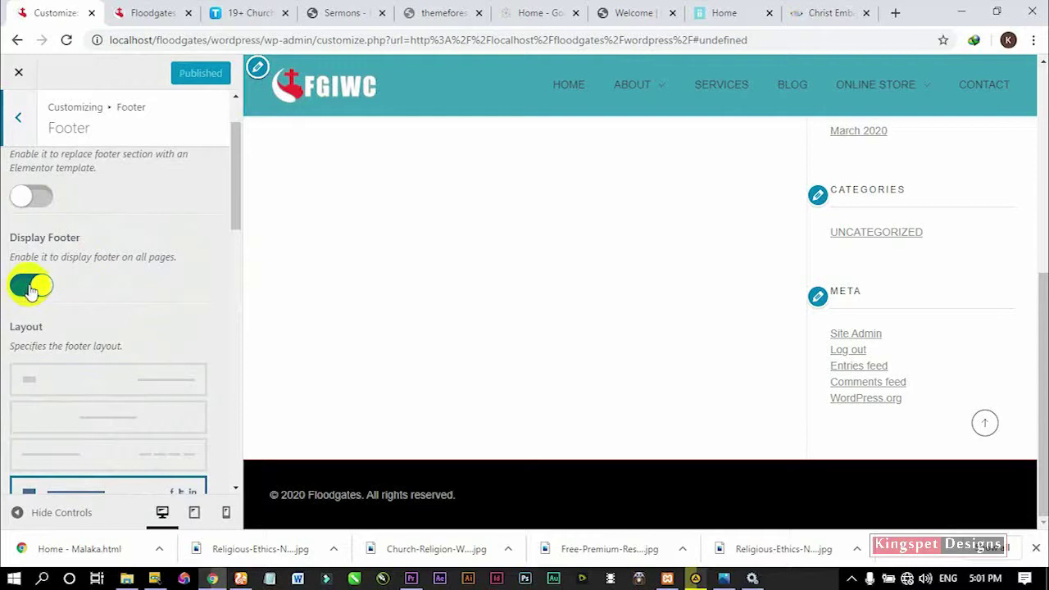
scroll(140, 288, down, 3)
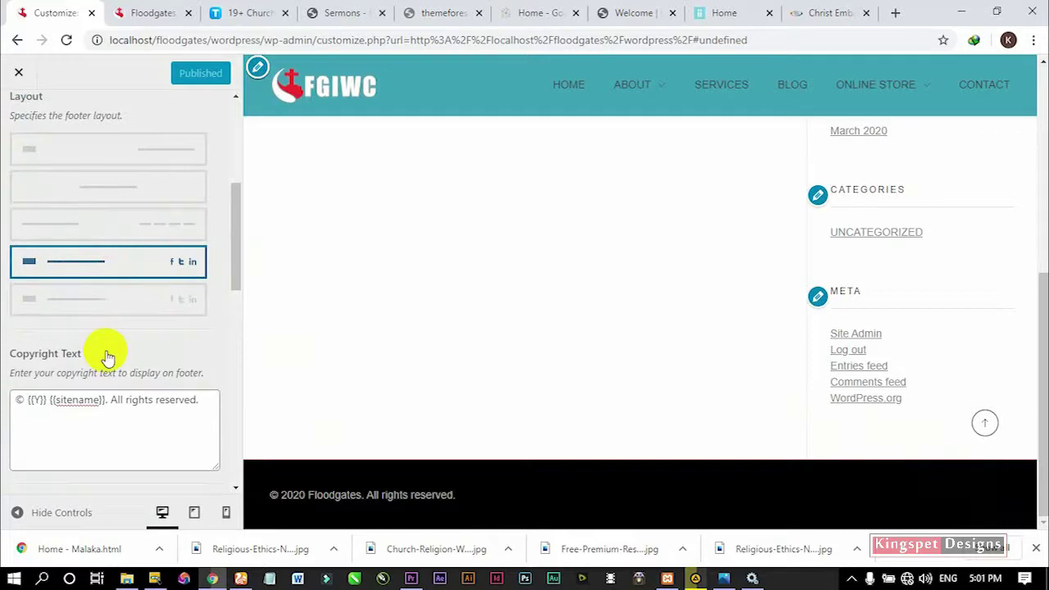
scroll(108, 357, down, 1)
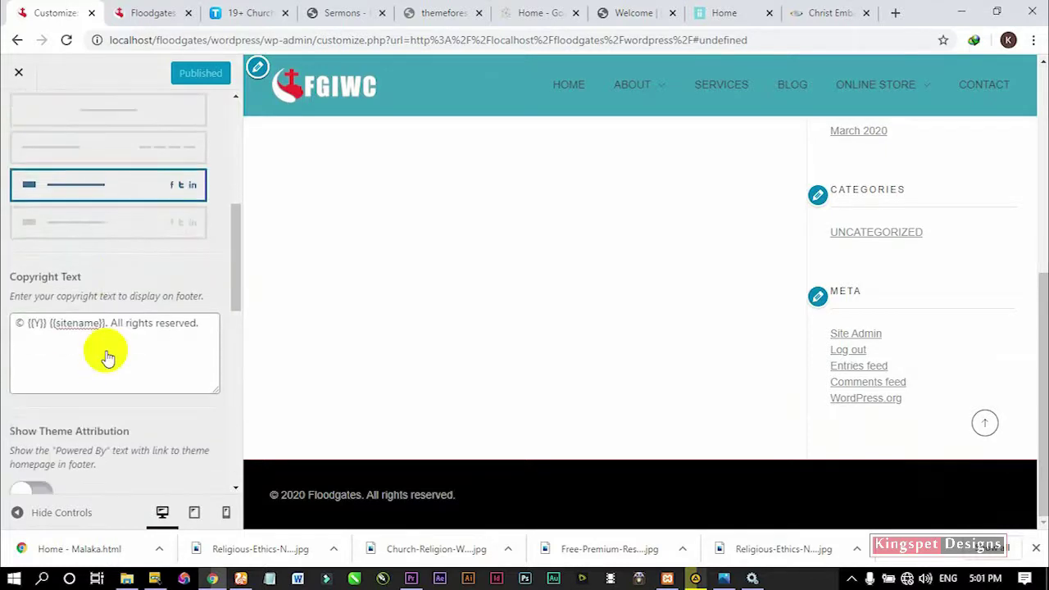
double_click(58, 323)
drag(57, 322, 300, 497)
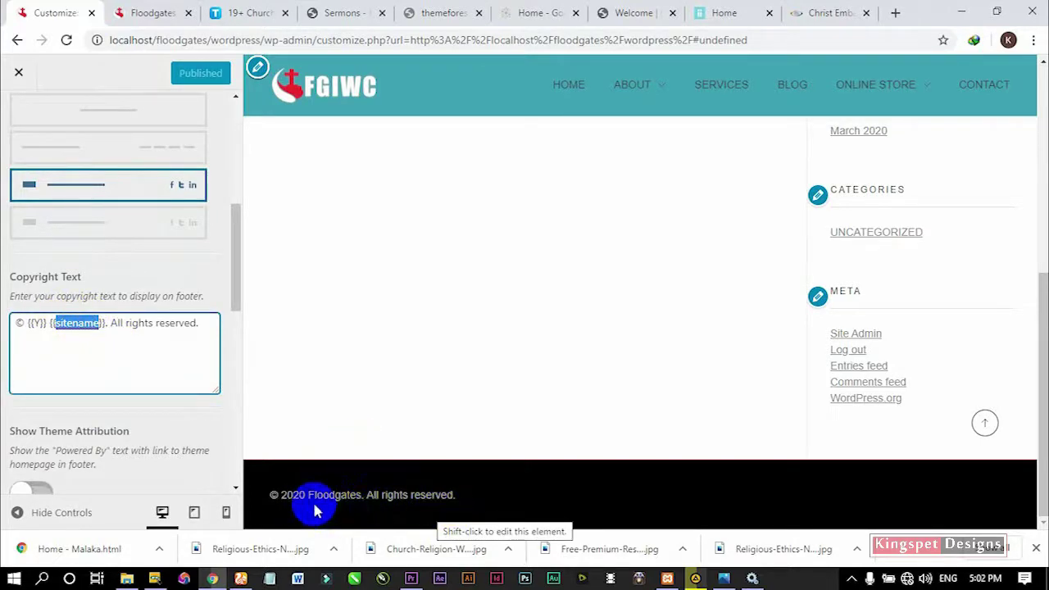
click(102, 324)
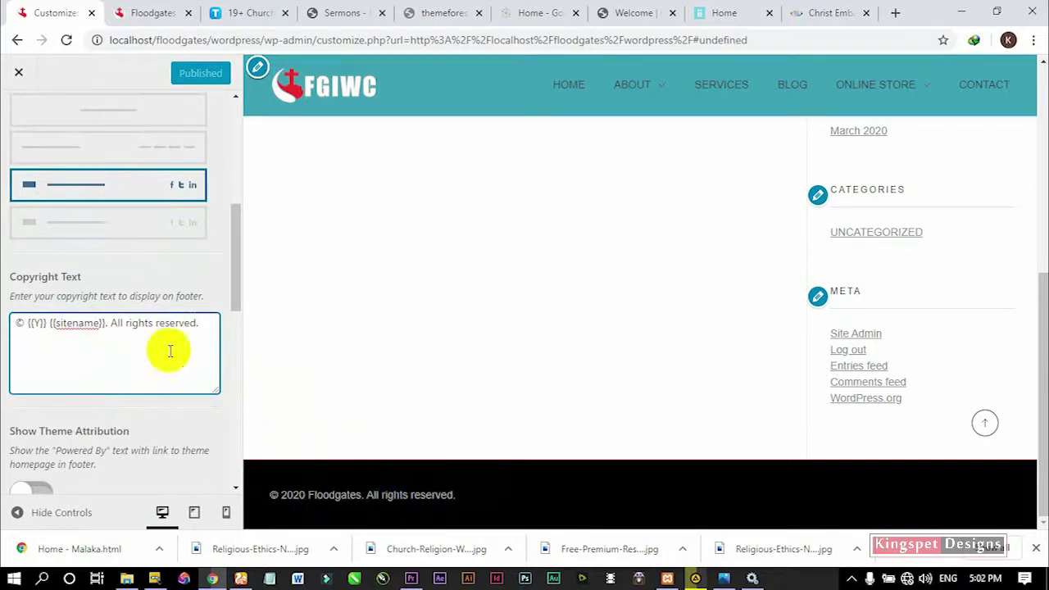
Set the footer's Background Color to the dark teal swatch from the color palette
scroll(169, 350, down, 3)
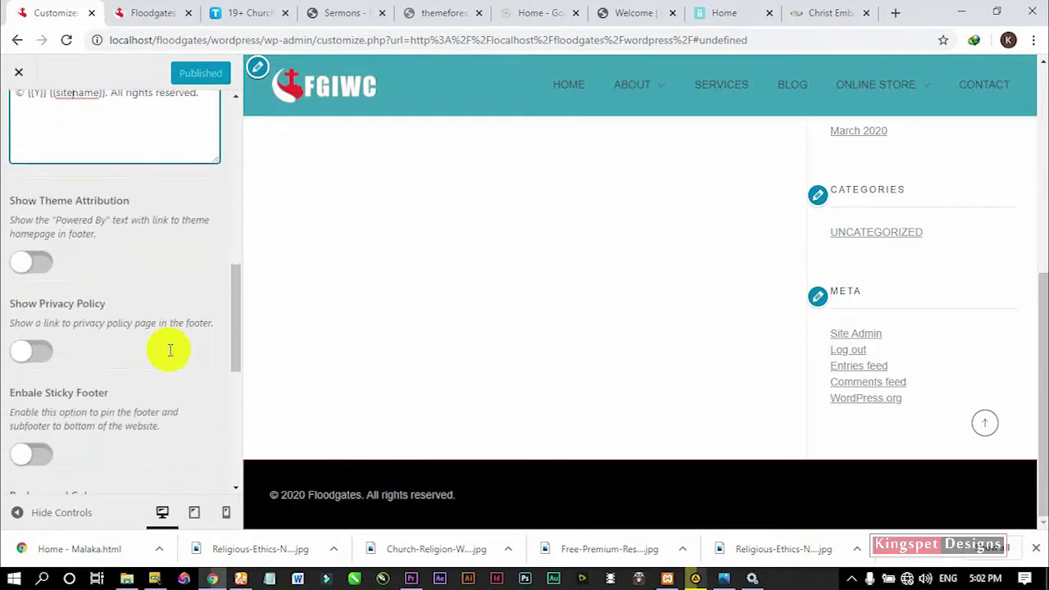
scroll(170, 355, down, 1)
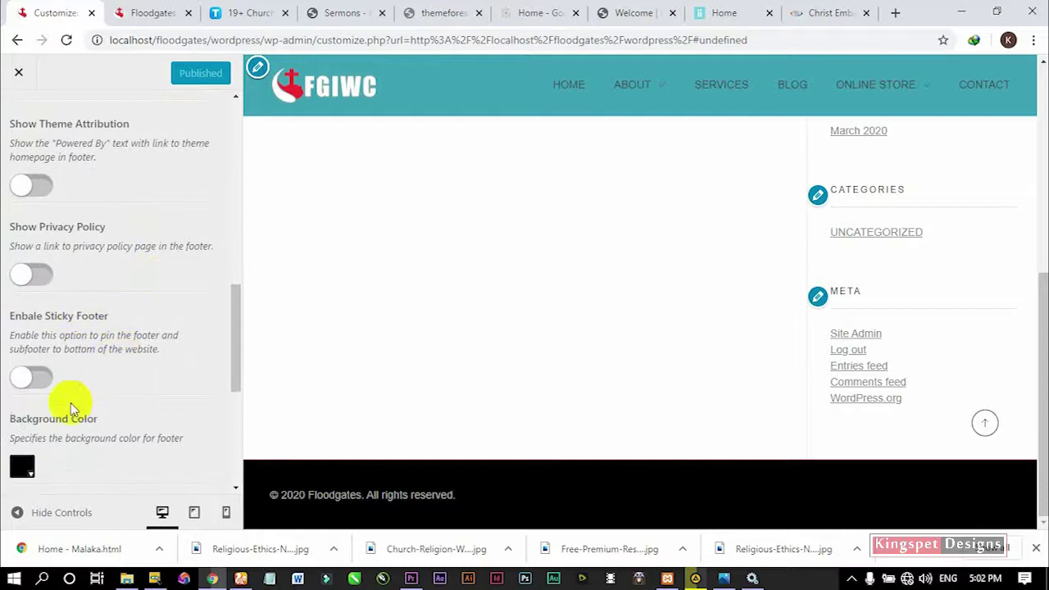
scroll(138, 364, down, 1)
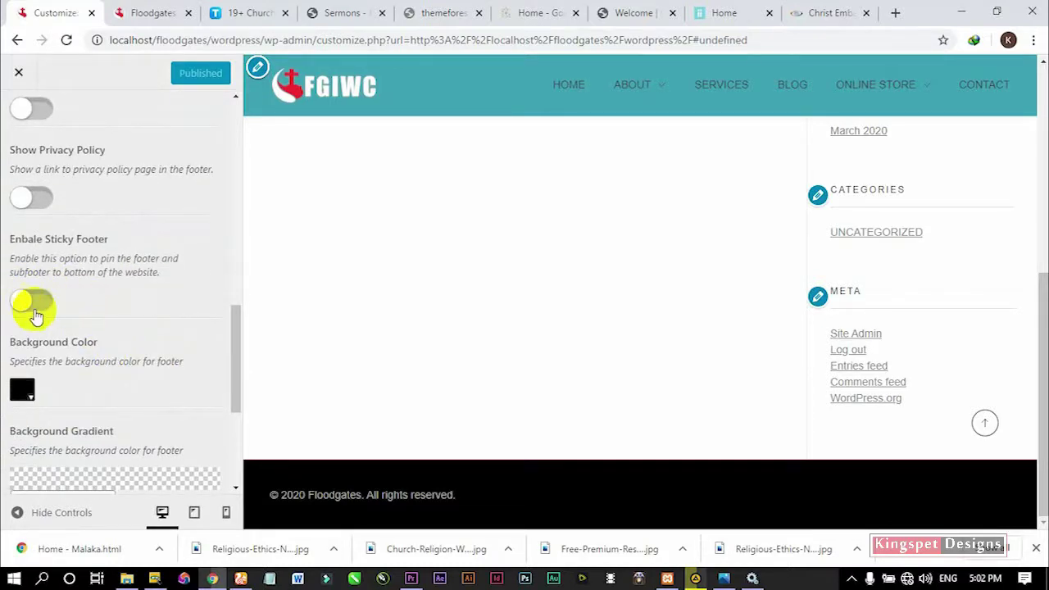
click(23, 392)
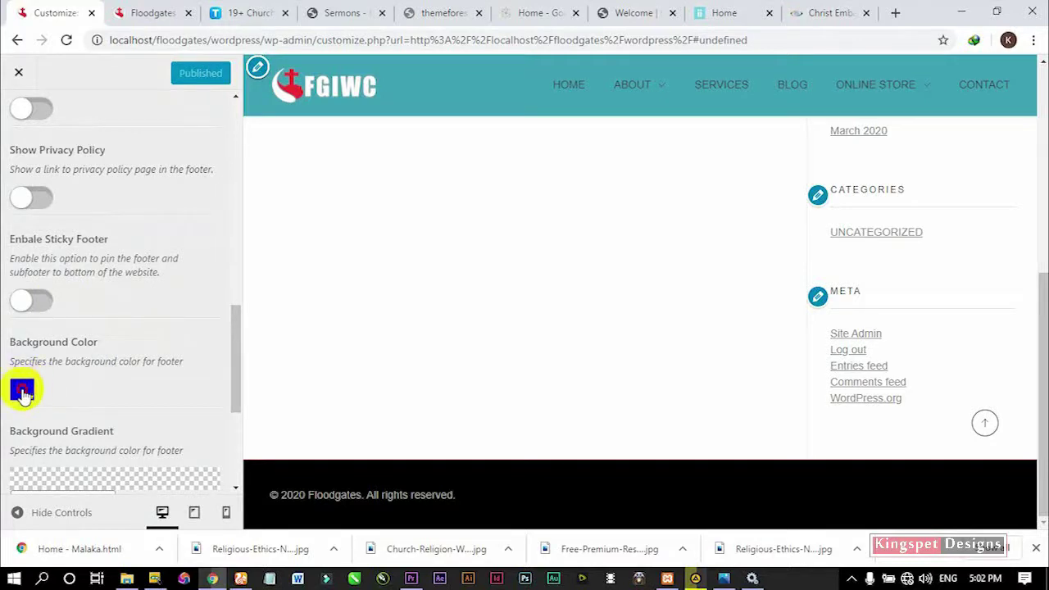
click(23, 392)
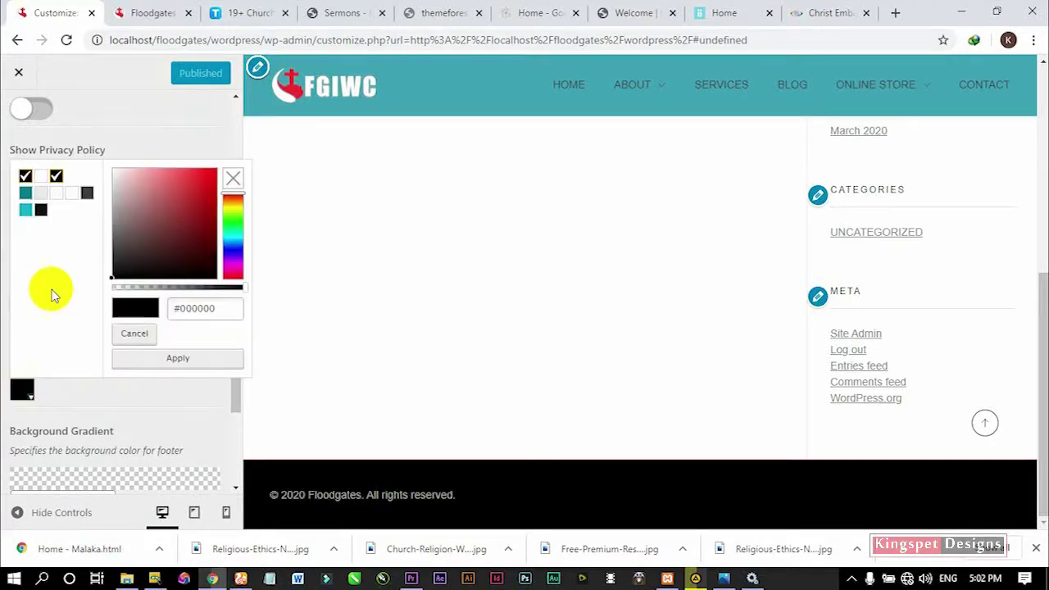
click(24, 197)
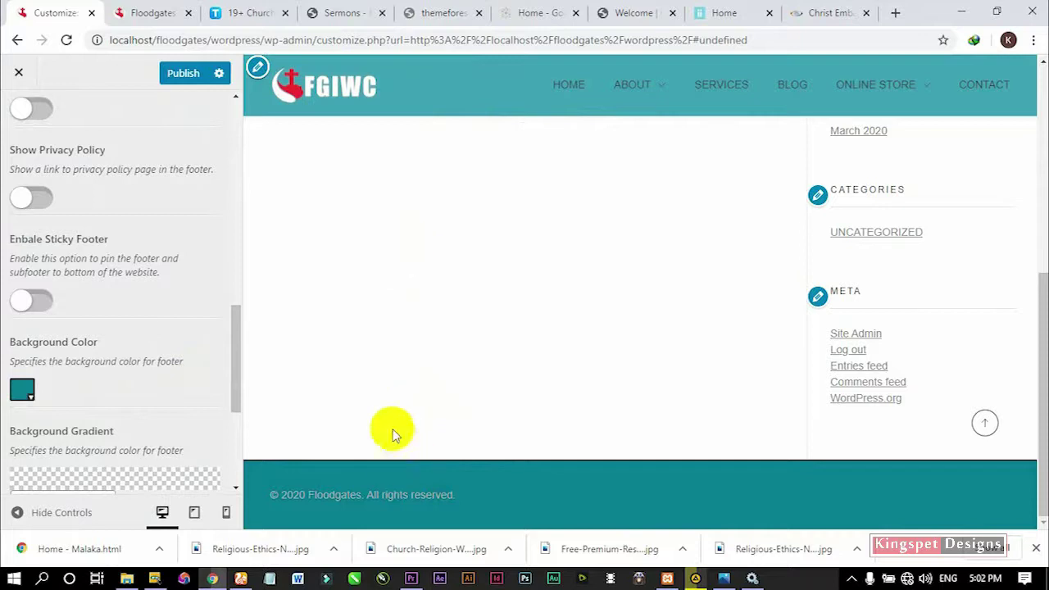
Set the footer's Top Separator Color to bright green (#7cc610) and close the color picker
scroll(140, 406, down, 3)
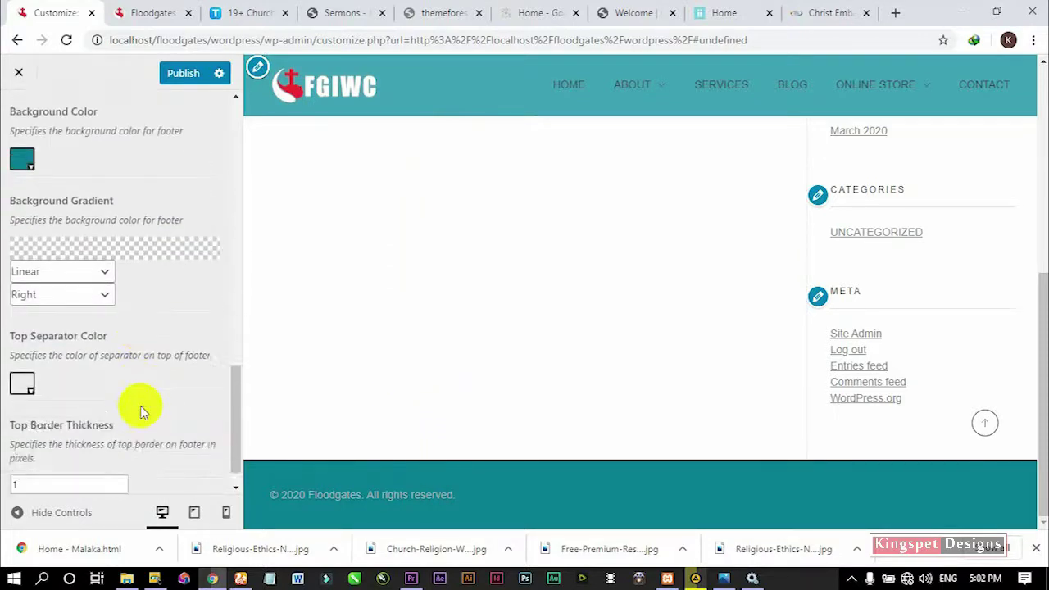
click(22, 383)
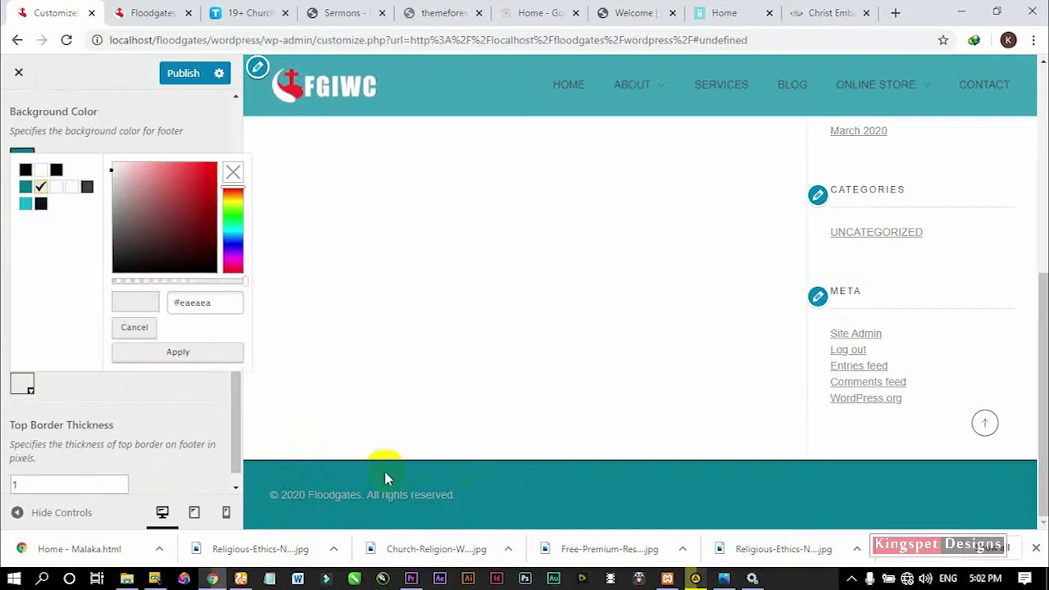
click(237, 205)
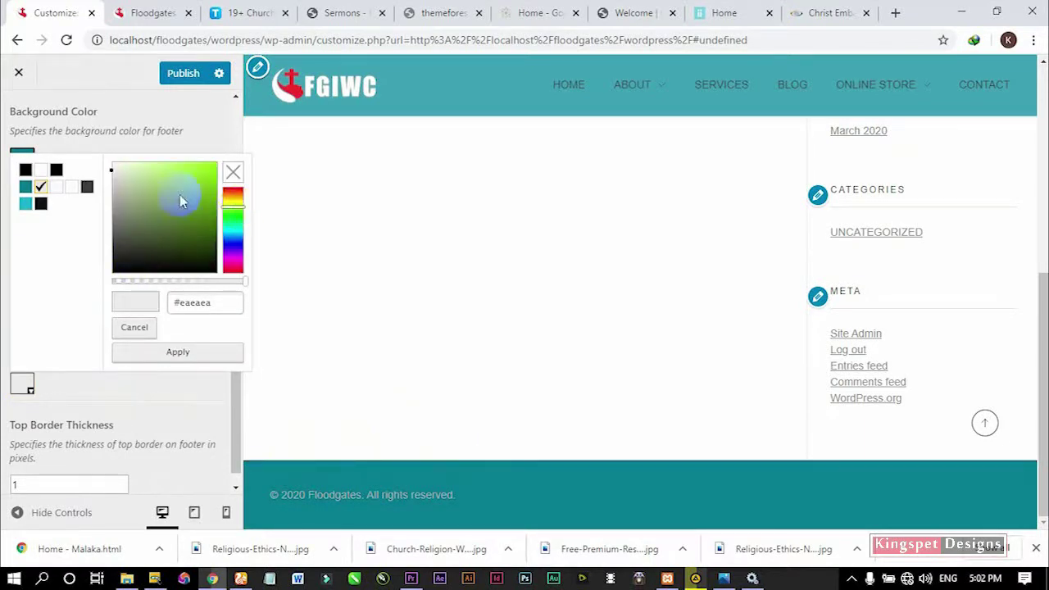
click(209, 188)
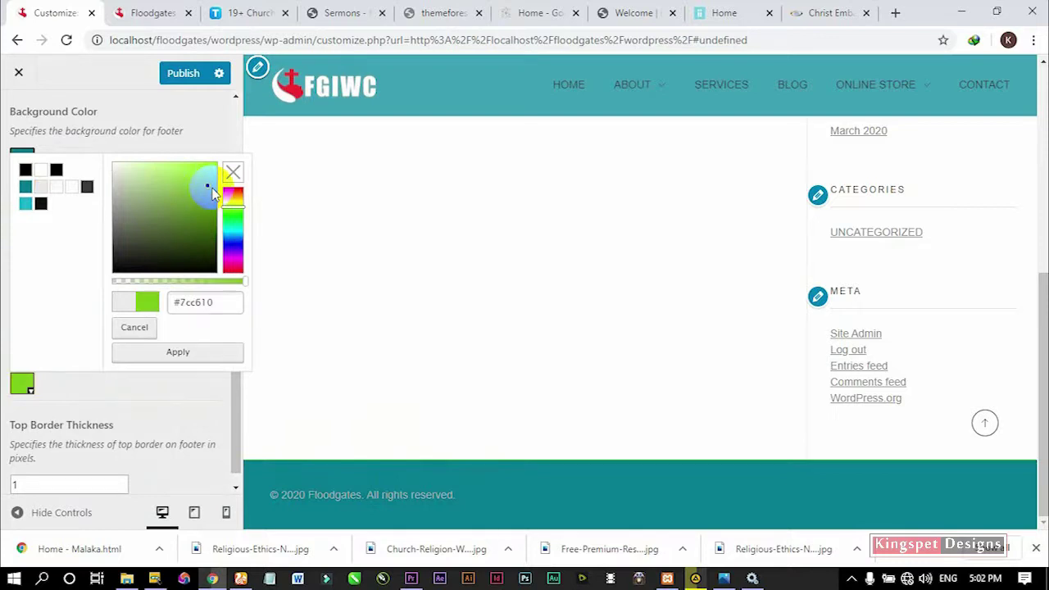
click(75, 396)
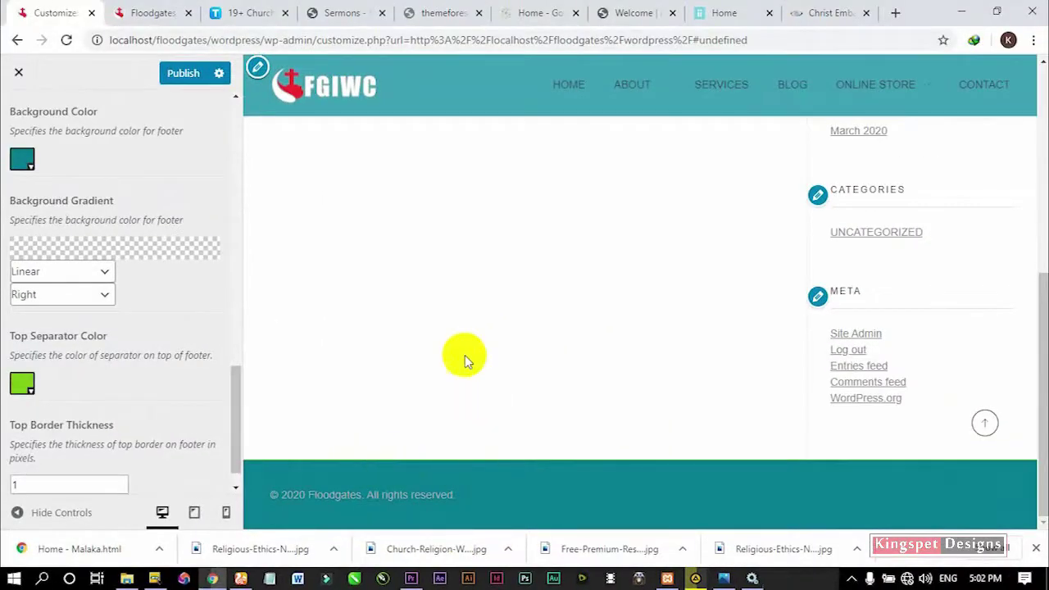
Clear the footer's Top Separator Color and set it to the white swatch from the color palette
click(22, 383)
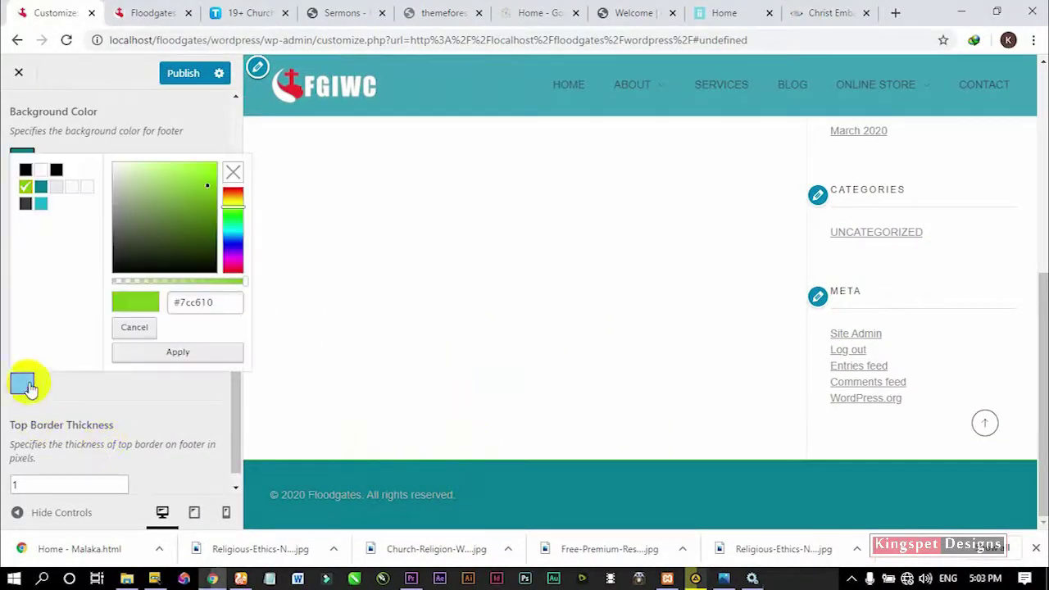
click(136, 328)
click(22, 383)
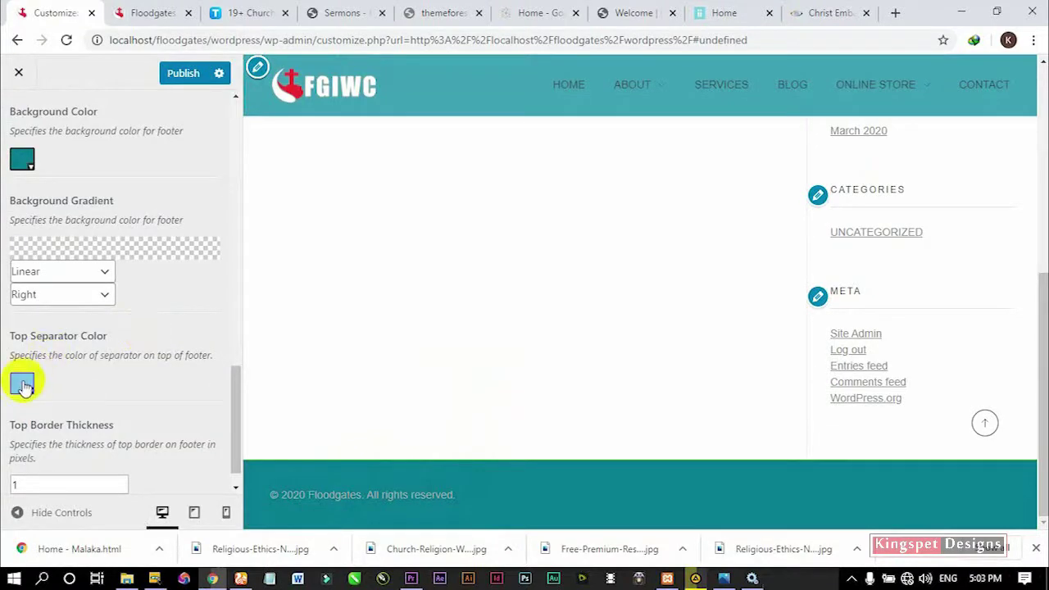
click(233, 171)
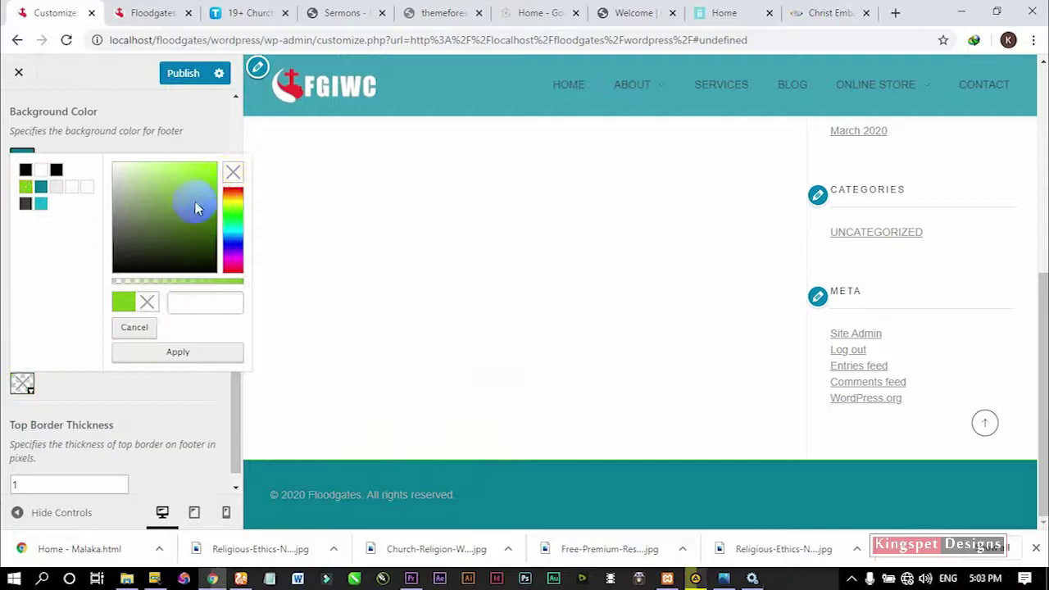
click(39, 173)
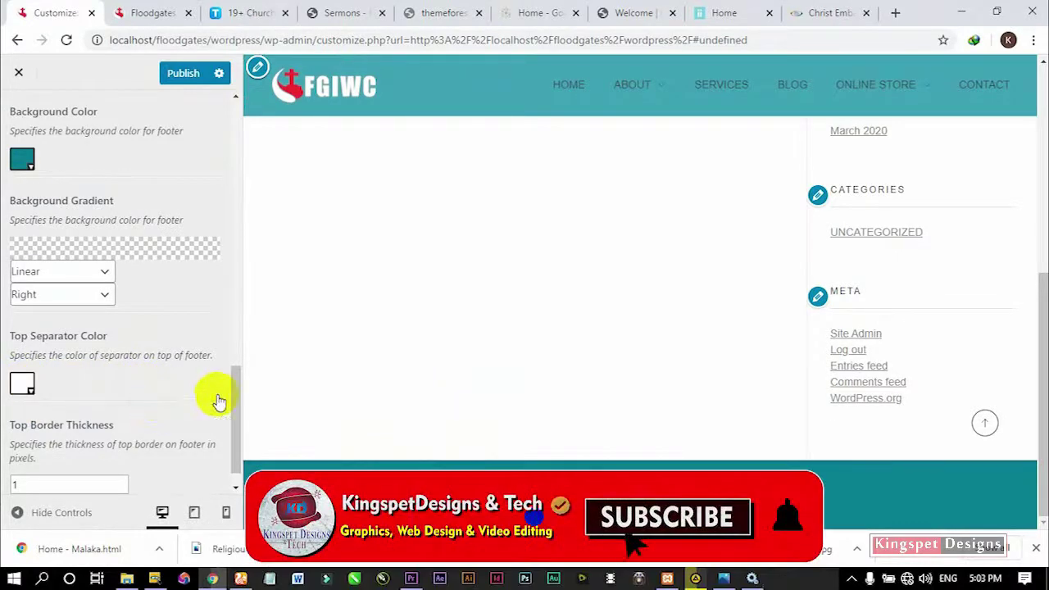
Try a dark red (#701010) Top Separator Color on the footer with a Top Border Thickness of 10 pixels
scroll(110, 424, down, 1)
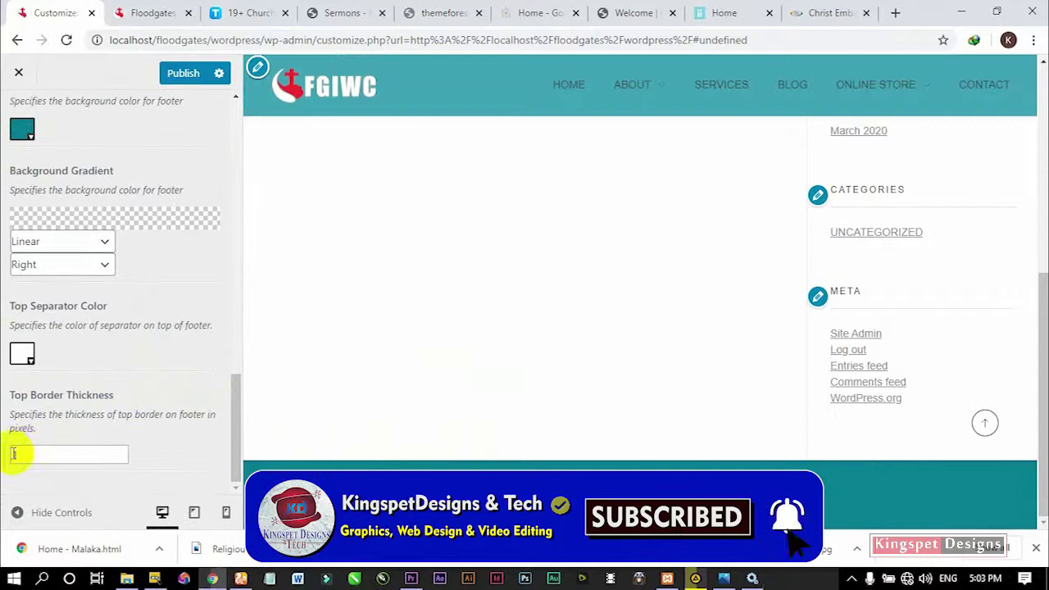
click(22, 354)
click(201, 195)
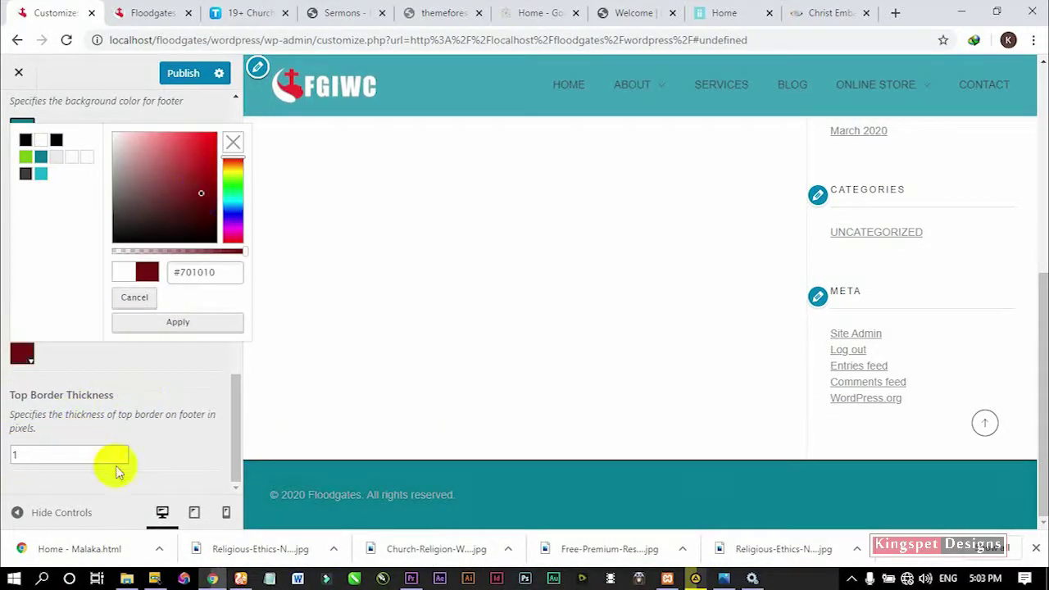
click(20, 455)
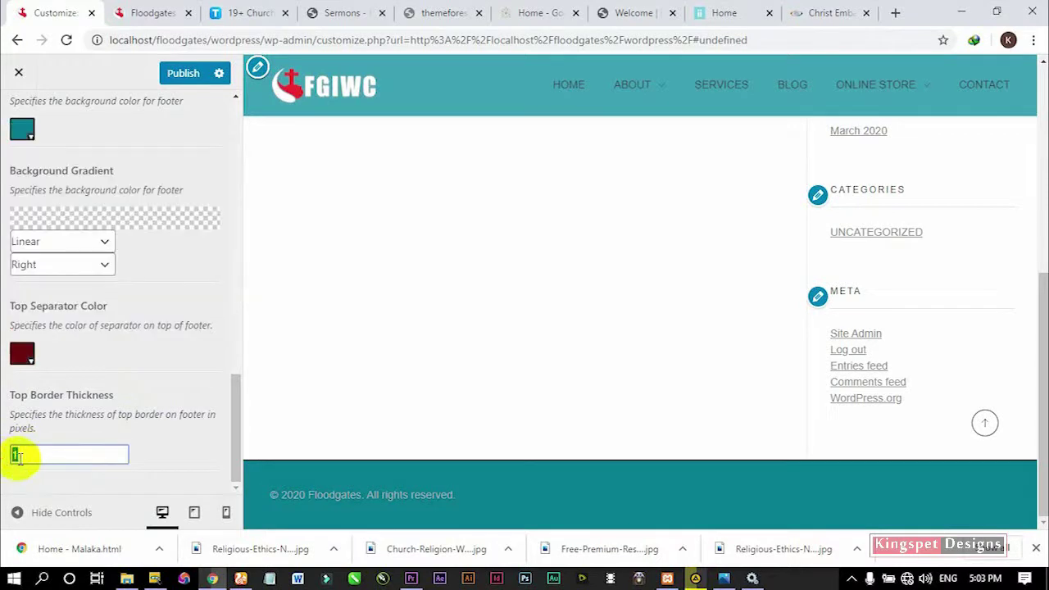
text(10)
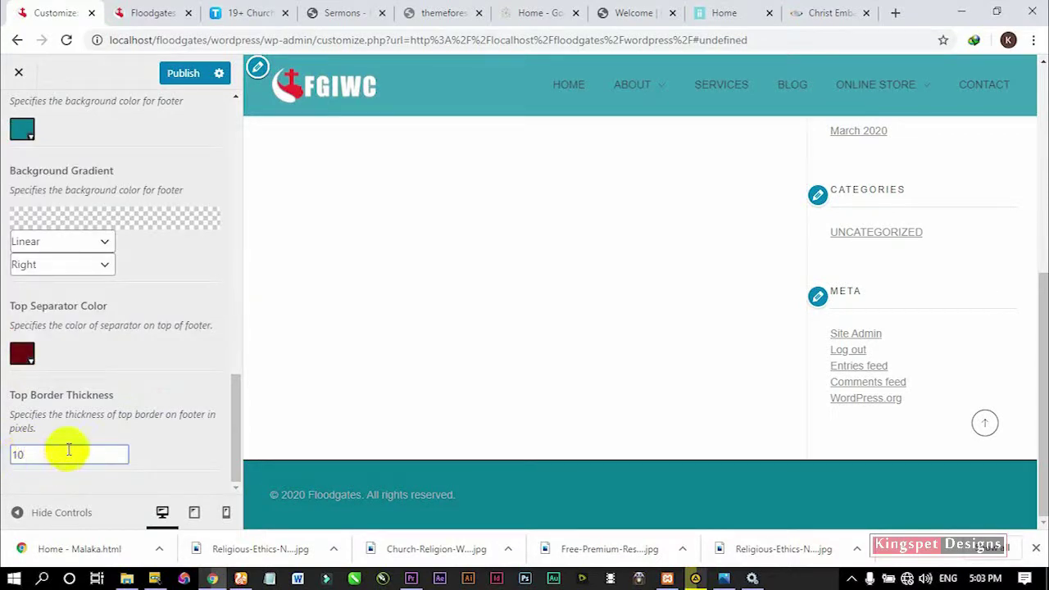
click(185, 440)
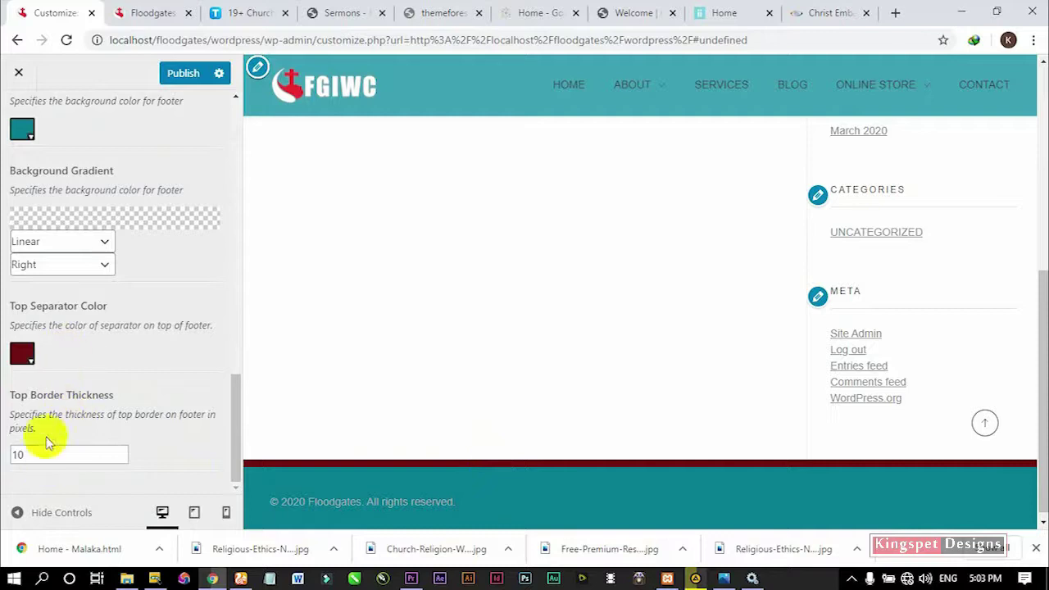
Set the footer's Top Border Thickness back to 1 and its Top Separator Color back to white
drag(25, 455, 3, 458)
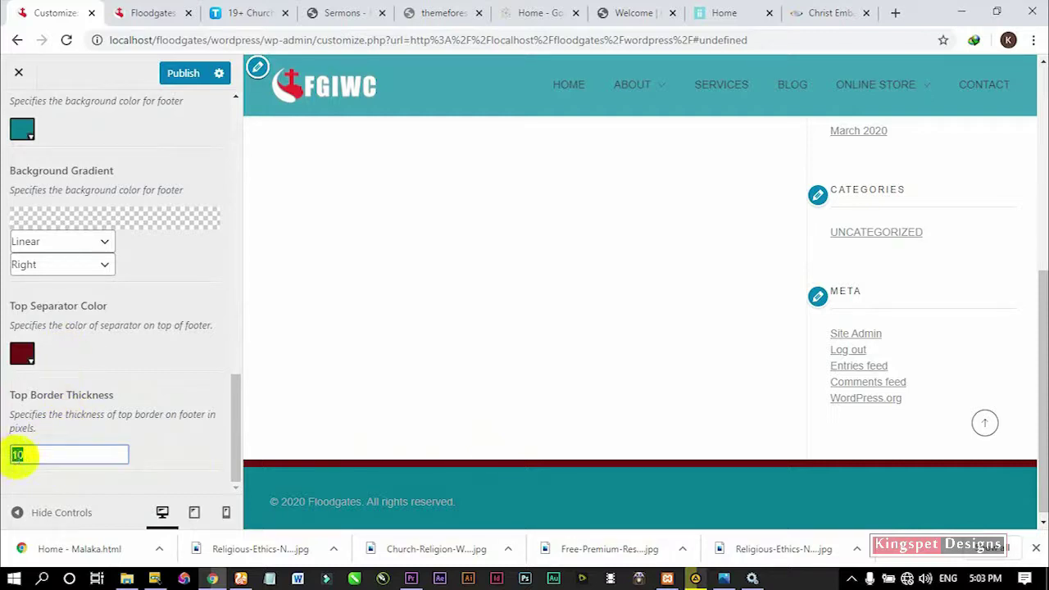
click(25, 353)
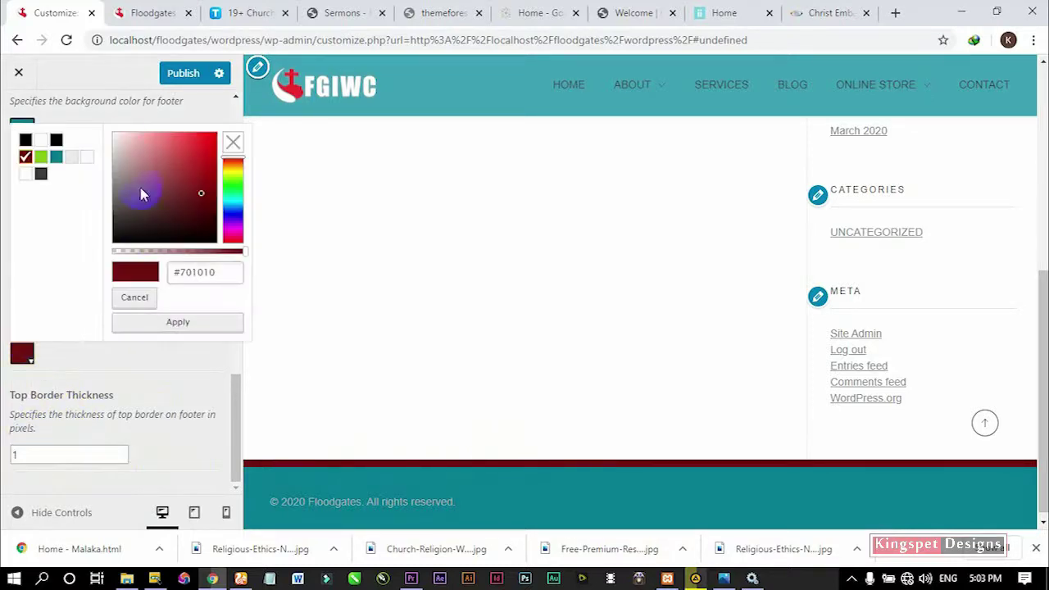
click(41, 140)
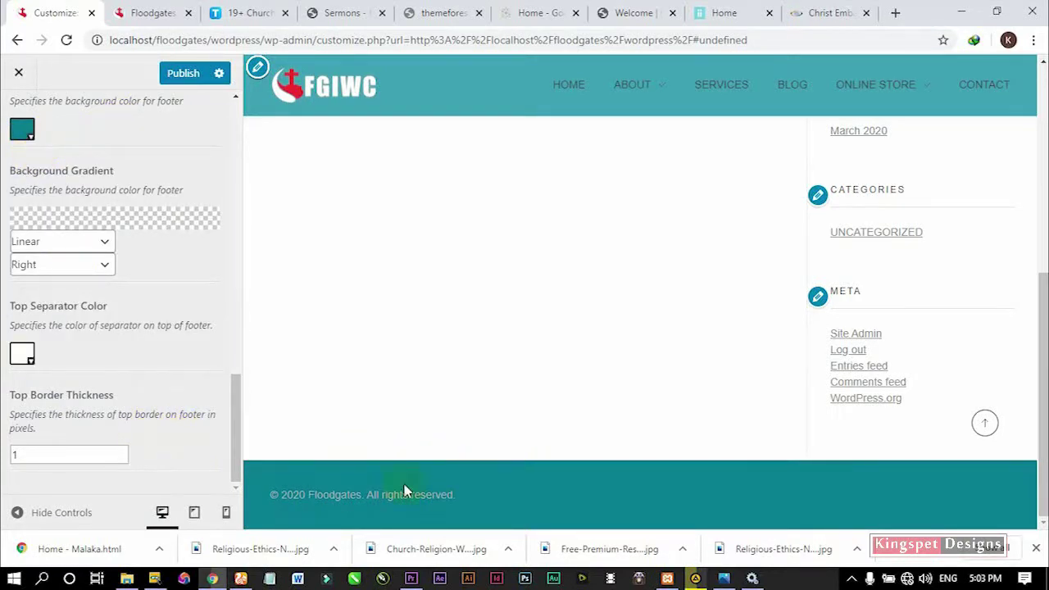
Change the footer layout to the third option, with the copyright text on the left and a menu on the right
scroll(172, 419, up, 10)
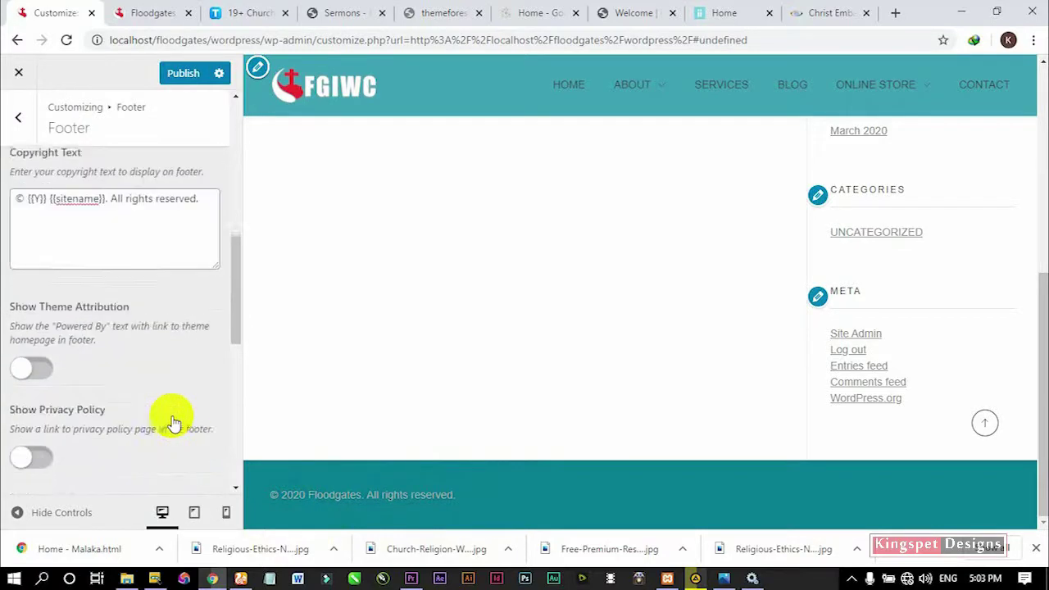
scroll(171, 423, up, 5)
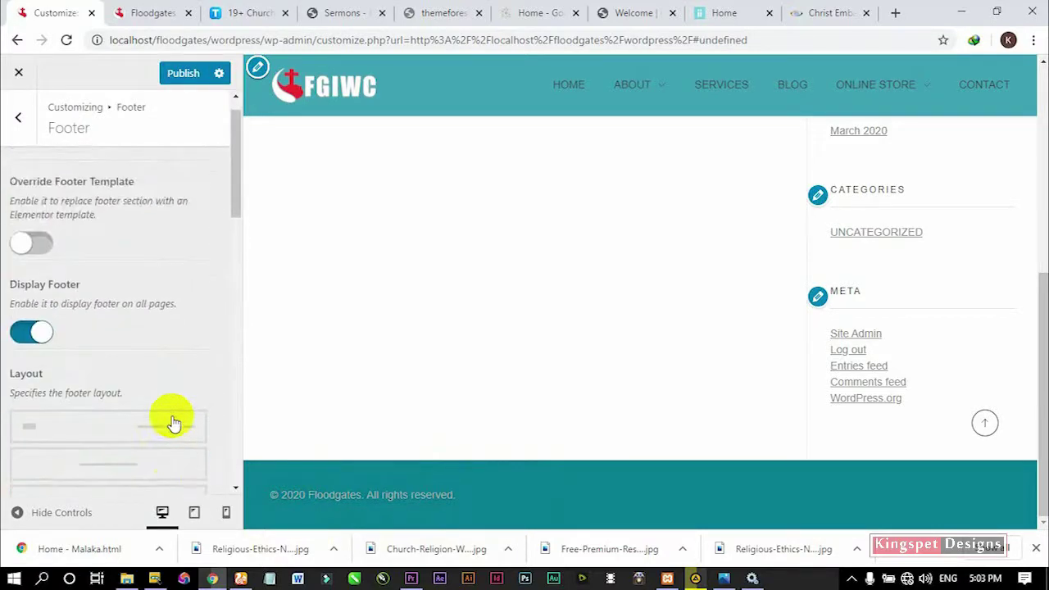
scroll(173, 423, down, 2)
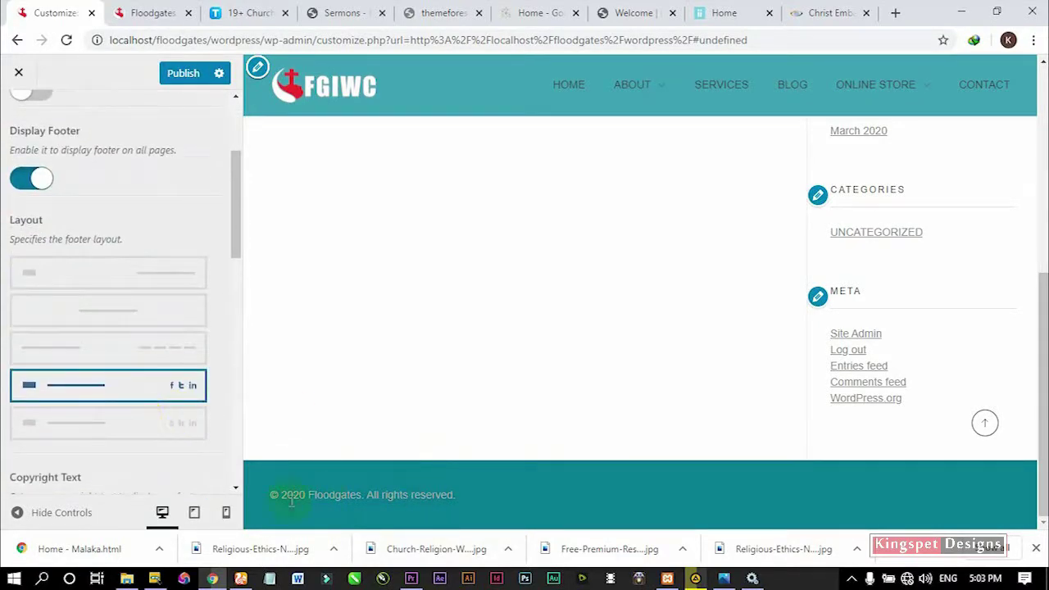
click(163, 355)
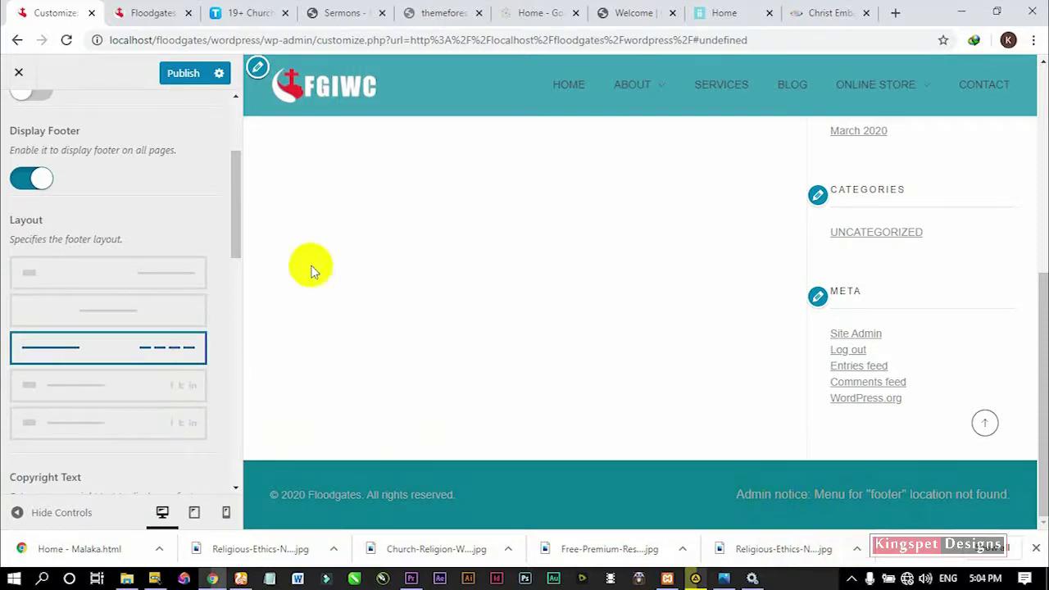
Duplicate the Floodgates site's browser tab and open the WordPress Menus page in the original one
click(146, 13)
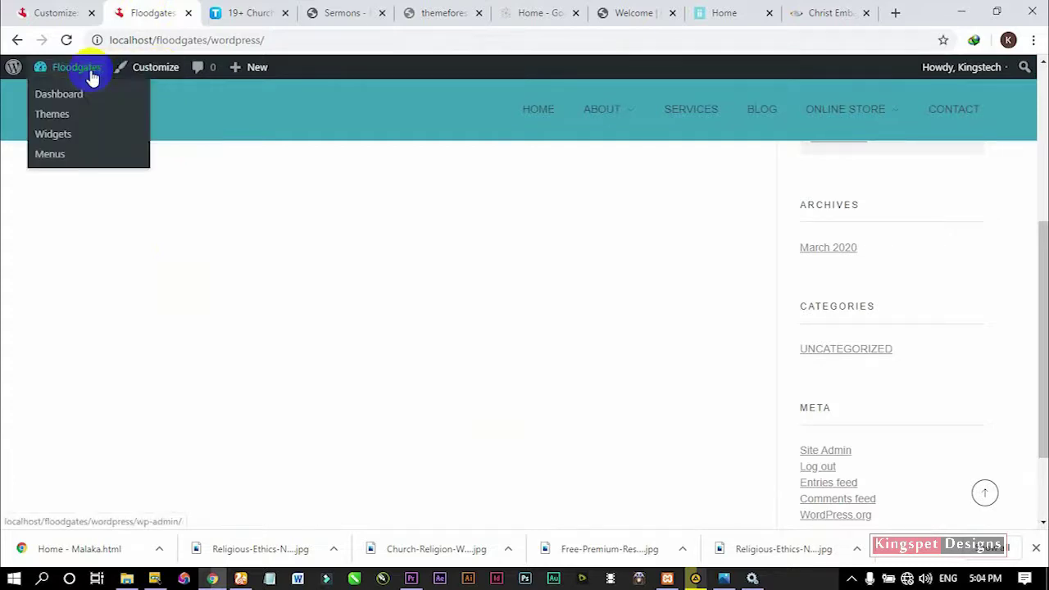
right_click(152, 15)
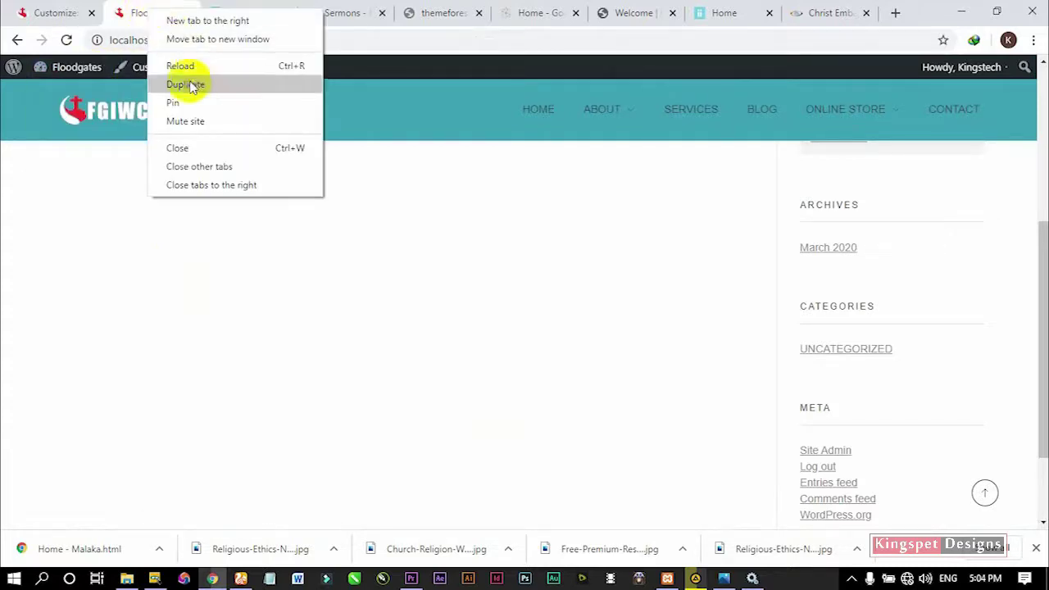
click(187, 85)
click(129, 13)
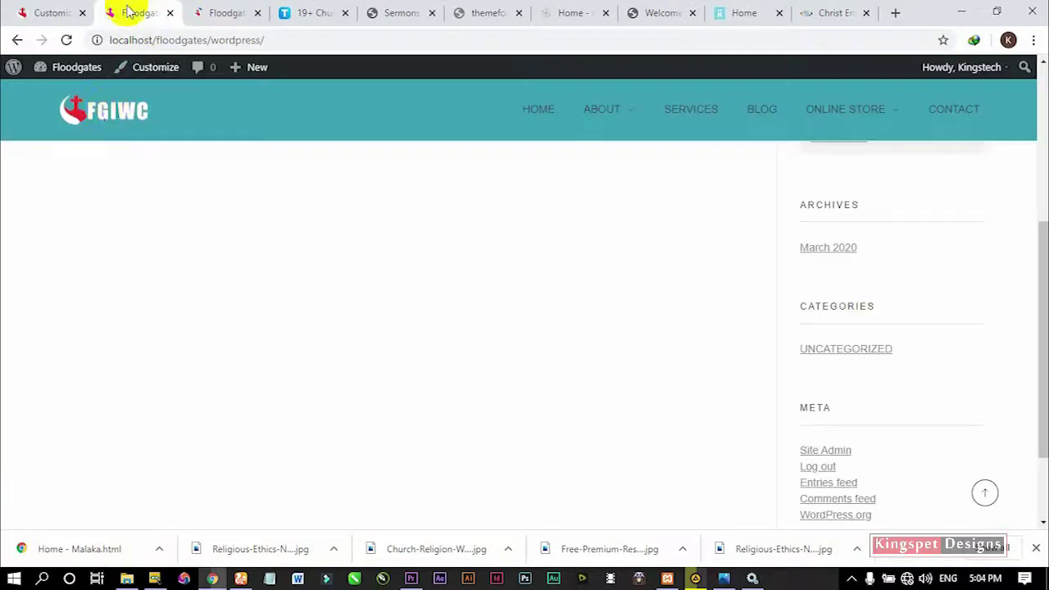
mouse_move(76, 69)
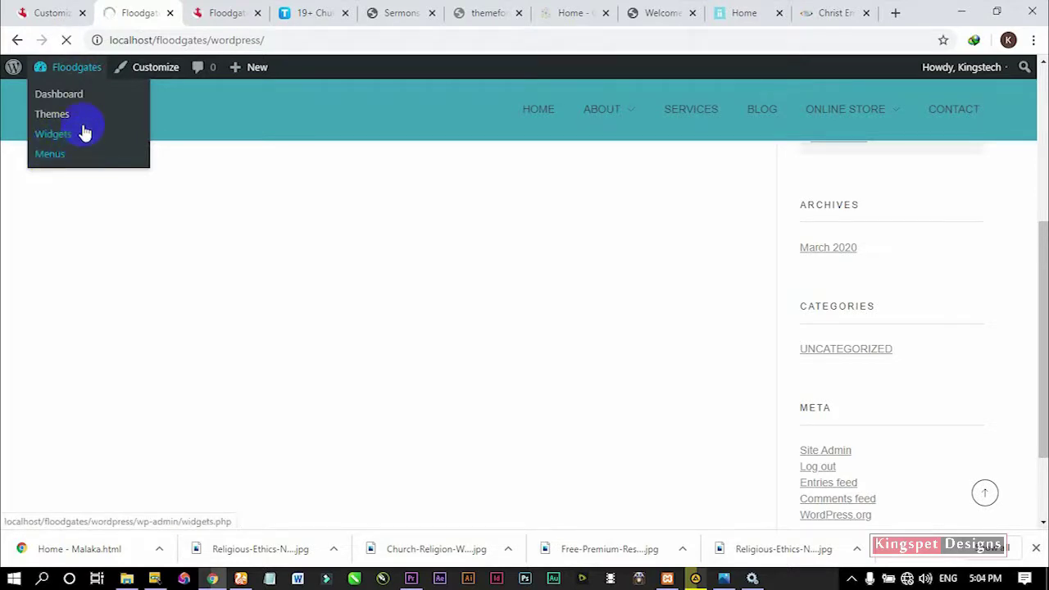
click(144, 154)
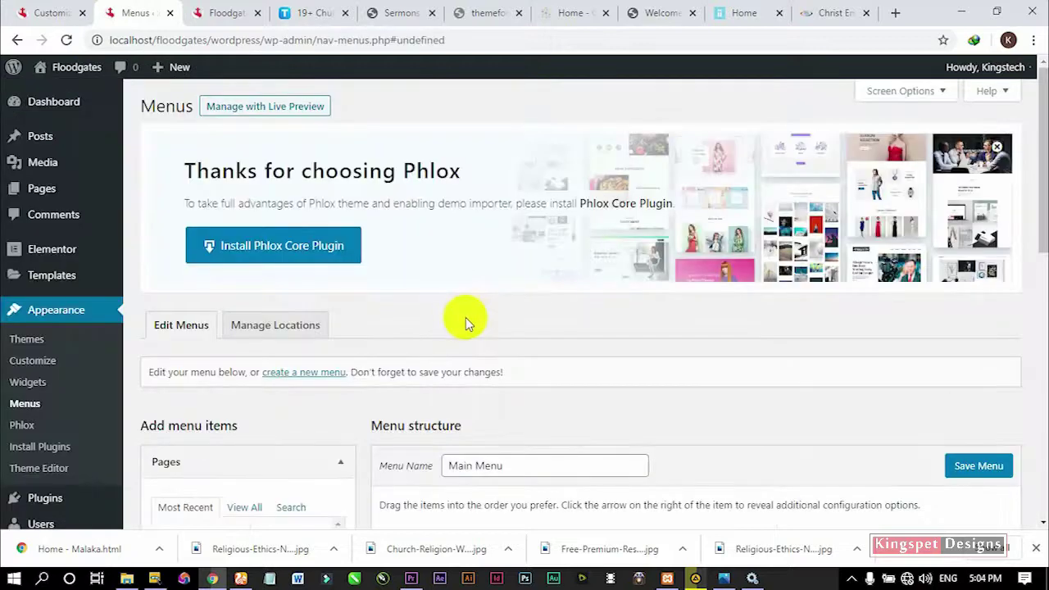
Create a new navigation menu named Footer Menu
scroll(496, 308, down, 1)
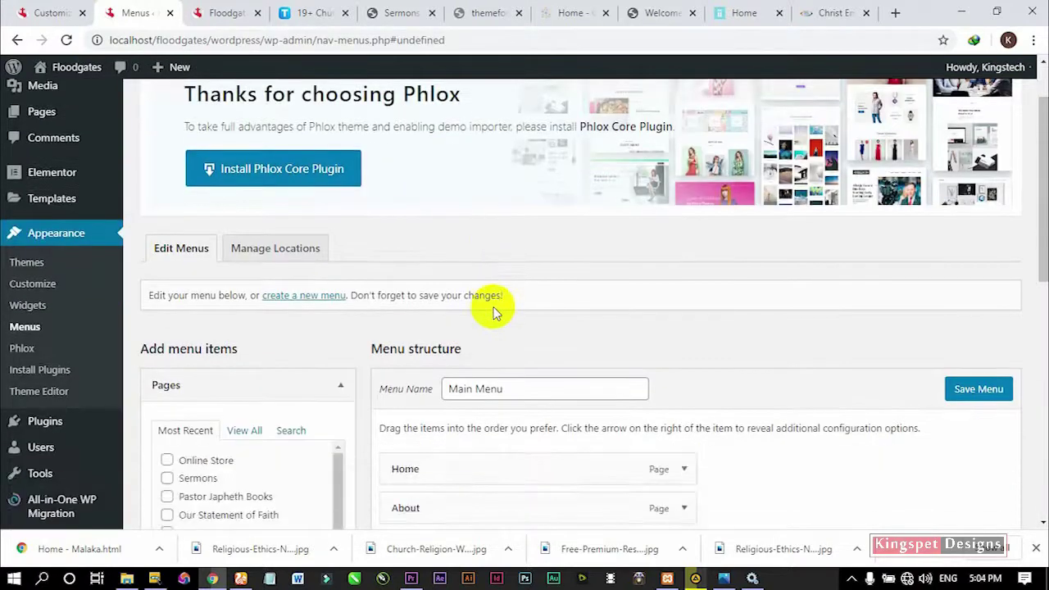
scroll(494, 312, down, 1)
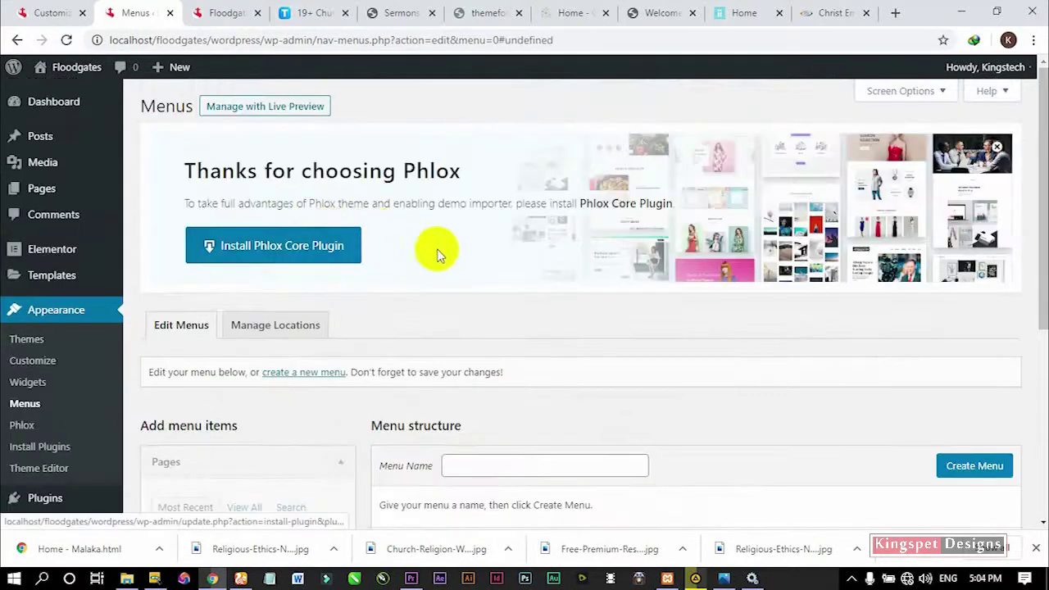
scroll(480, 328, down, 3)
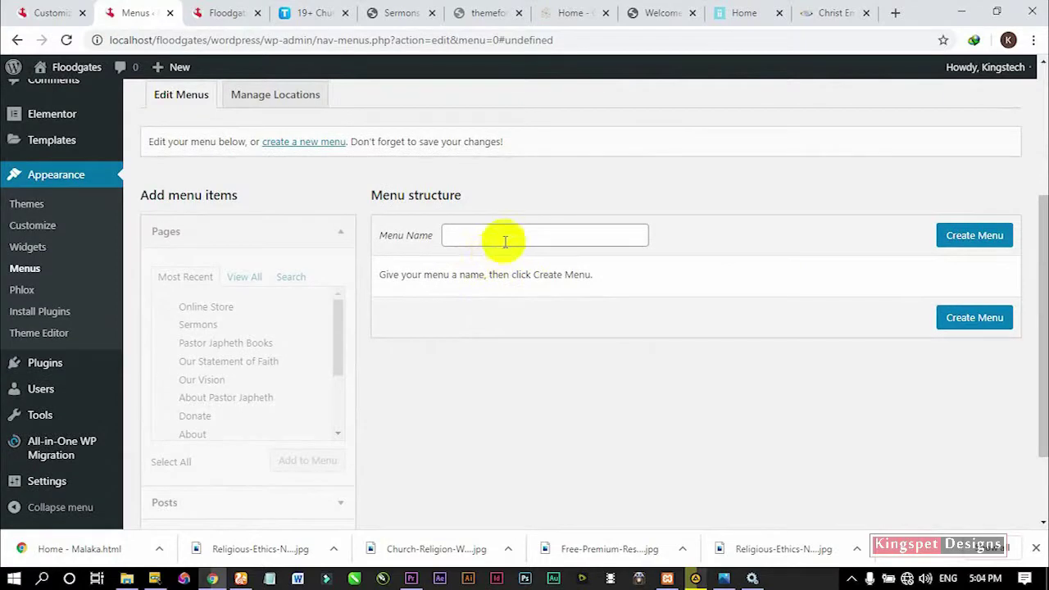
click(505, 238)
text(Footer Menu)
click(503, 263)
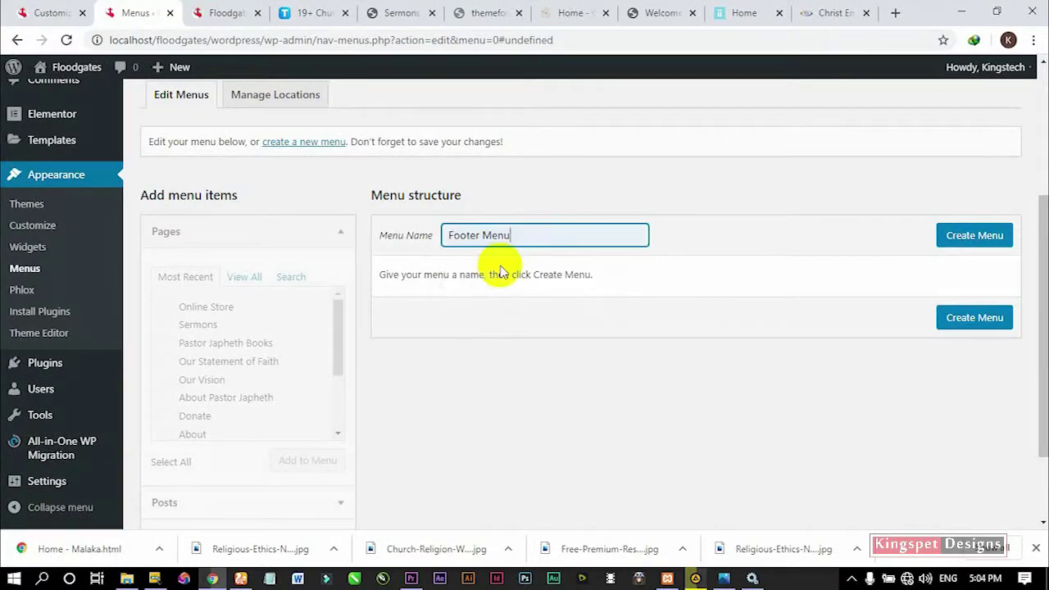
click(958, 244)
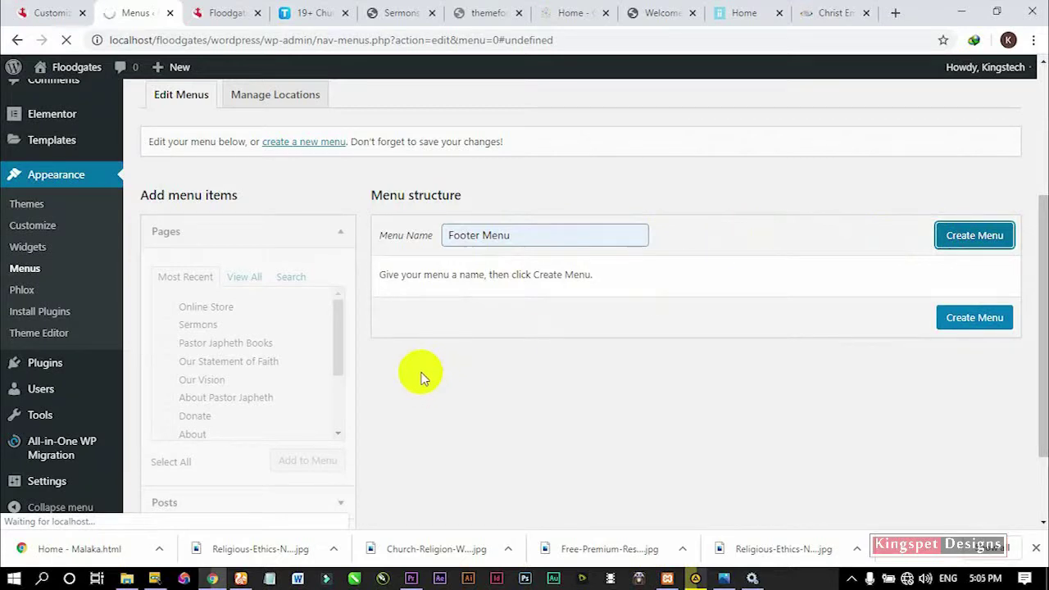
Add both Home entries and the About, Contact, Donate and Sermons pages to the Footer Menu from the full page list
scroll(449, 418, down, 1)
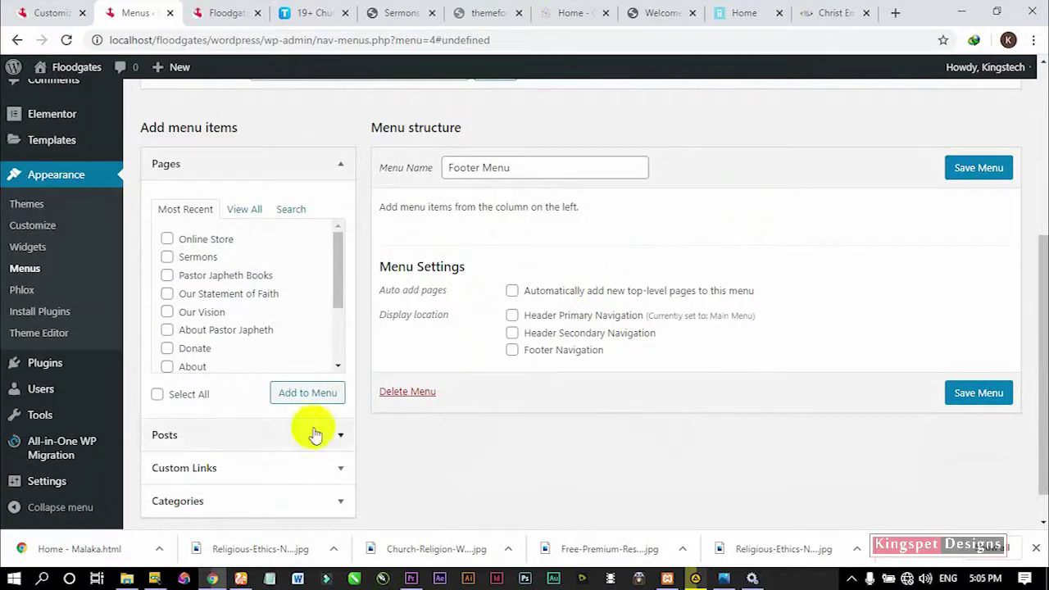
click(245, 211)
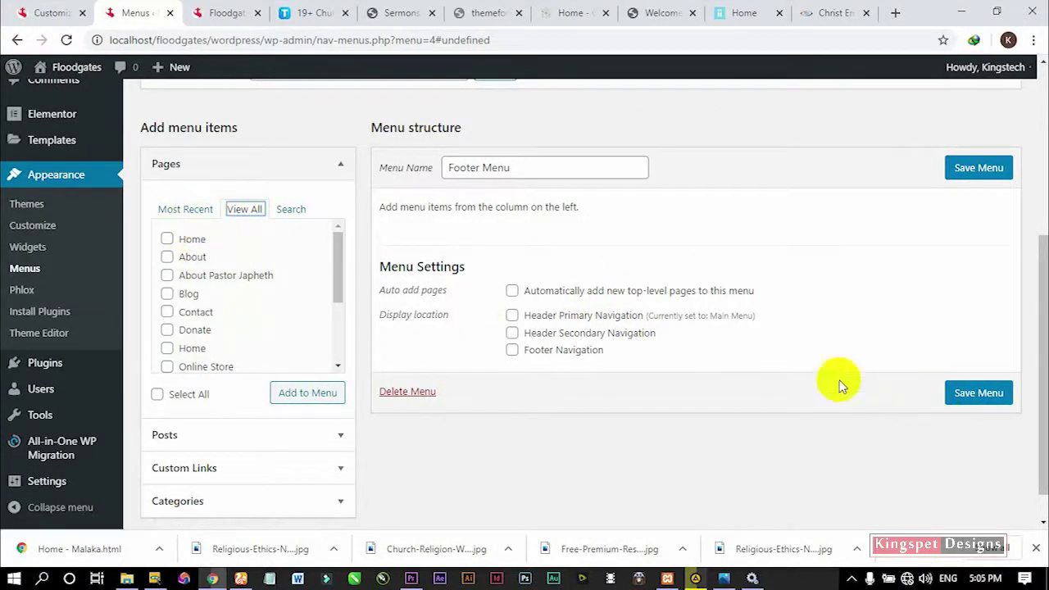
click(168, 240)
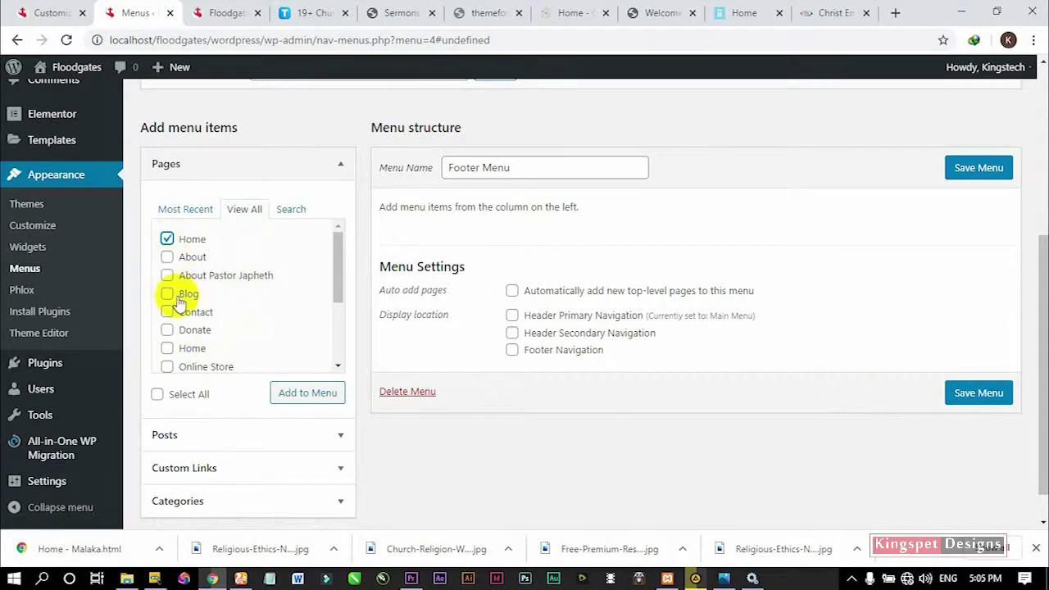
click(167, 349)
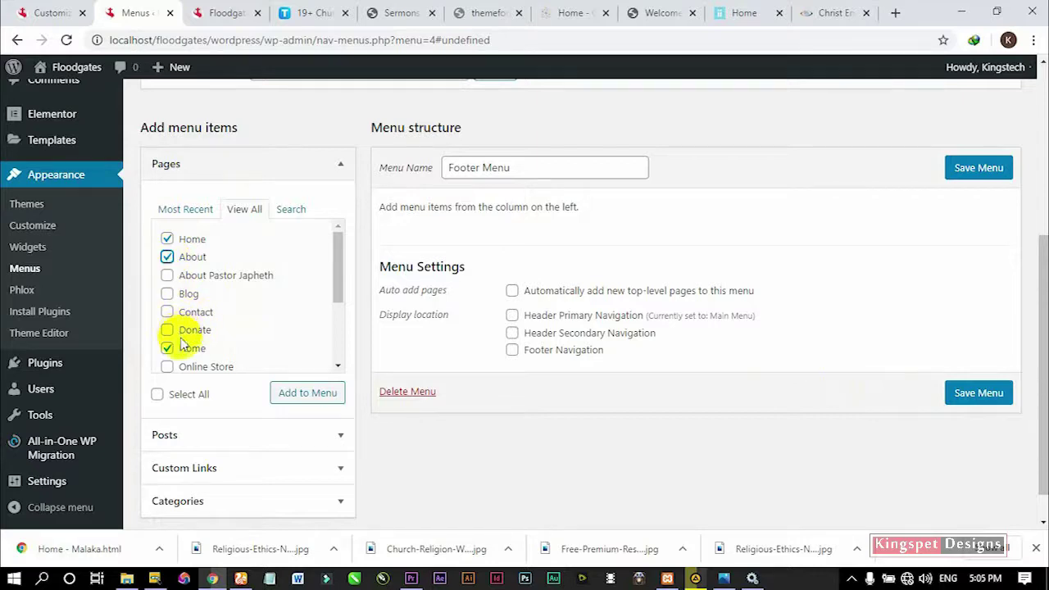
scroll(203, 343, down, 3)
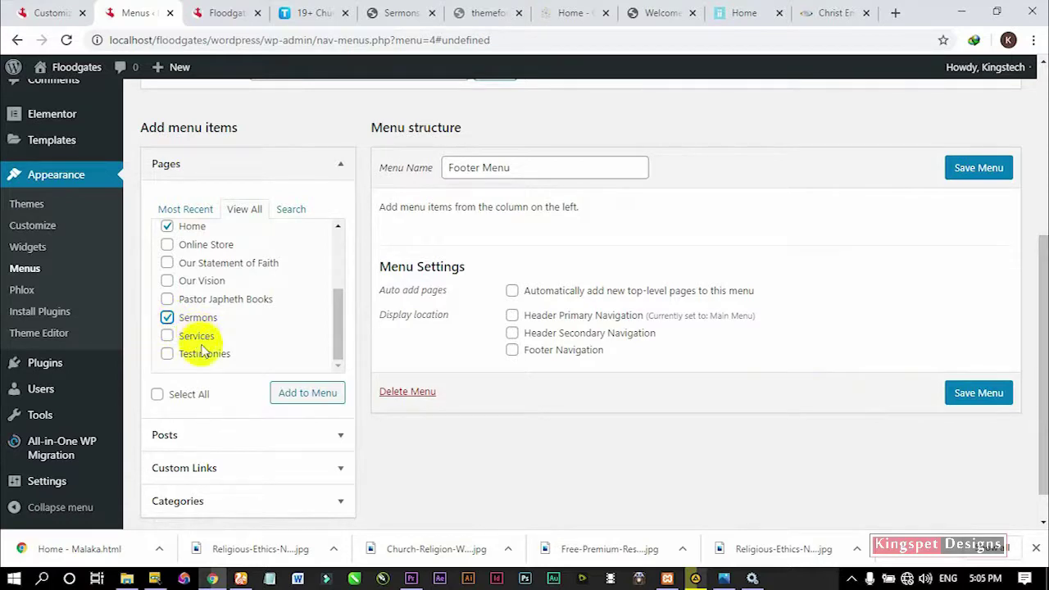
scroll(204, 348, down, 1)
scroll(201, 305, up, 3)
click(167, 292)
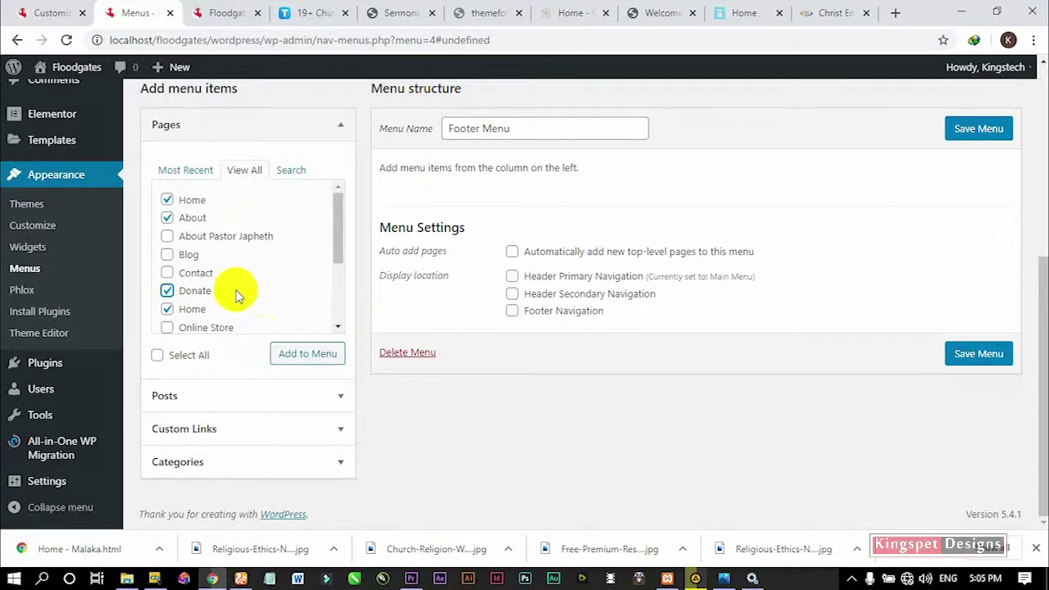
click(167, 274)
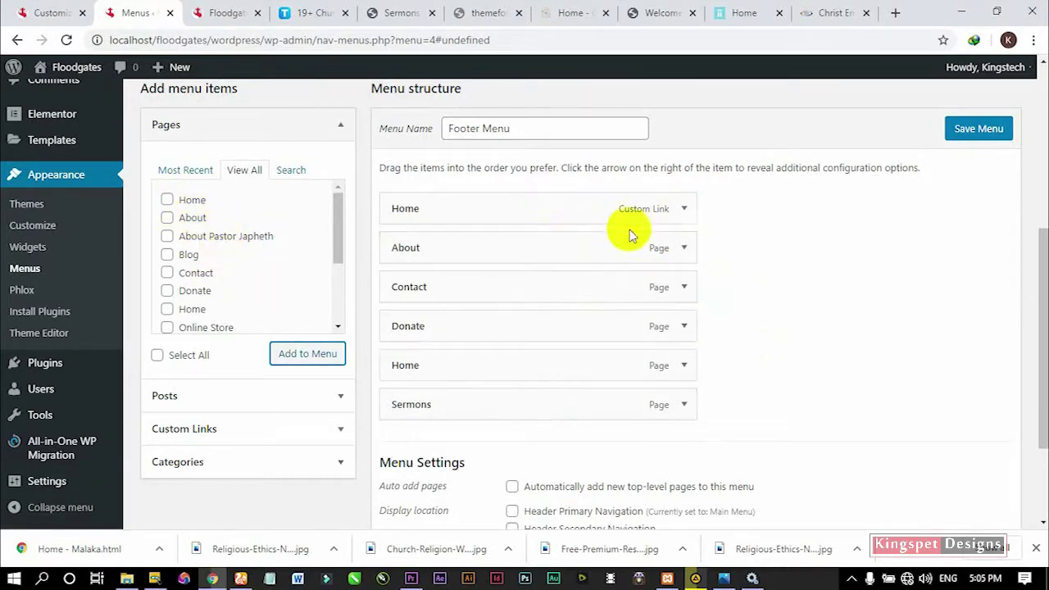
Remove the Home custom link from the Footer Menu and move the Home page item to the first position
click(685, 215)
click(404, 362)
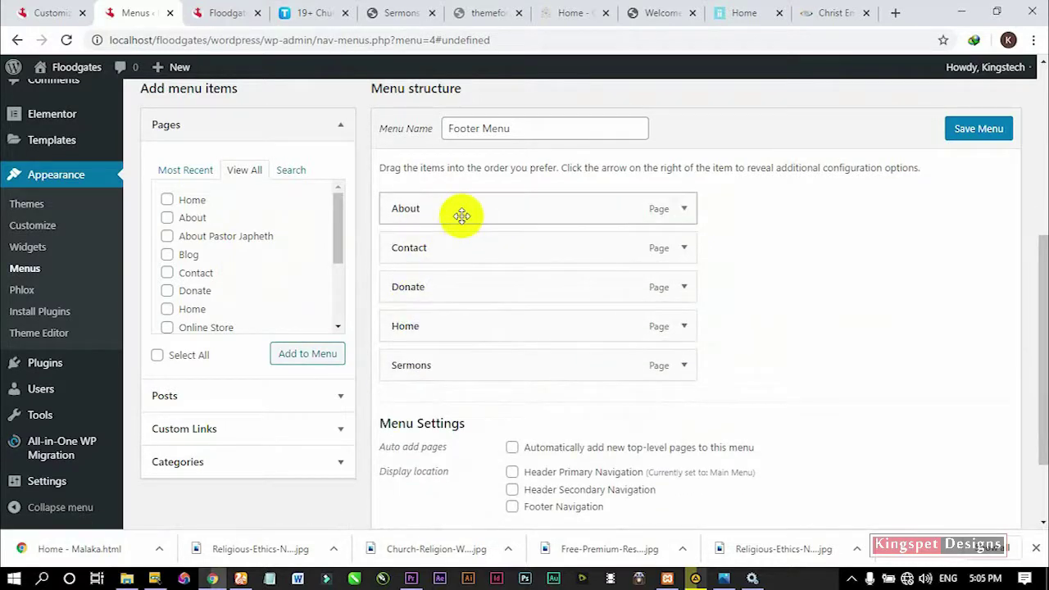
drag(428, 327, 447, 212)
mouse_move(410, 288)
mouse_down()
mouse_move(500, 251)
mouse_move(413, 270)
mouse_move(415, 291)
mouse_up()
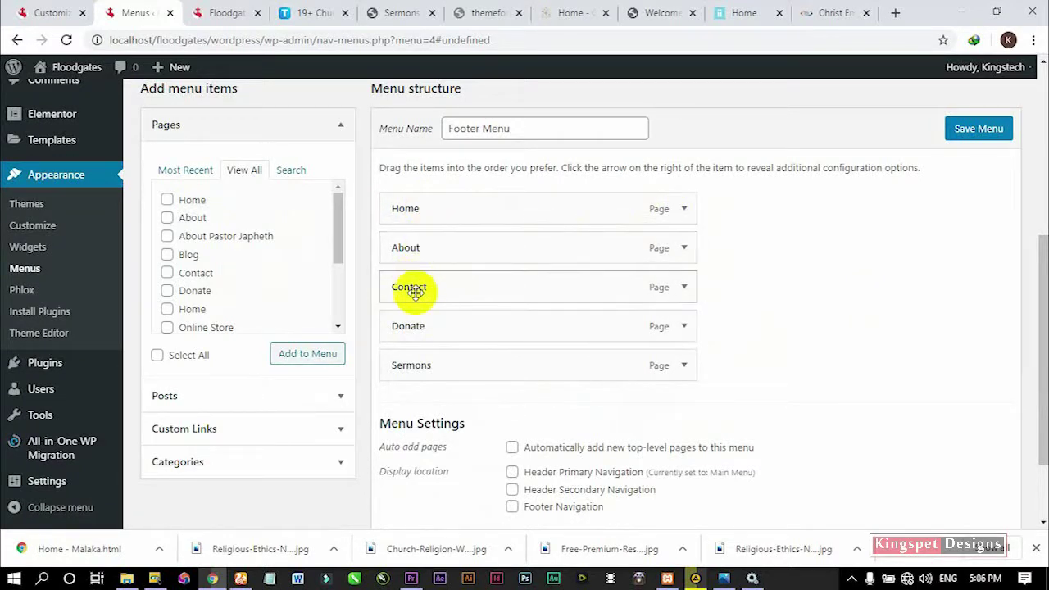
Remove Contact from the Footer Menu and arrange the remaining items as Home, Sermons, About, Donate
click(686, 287)
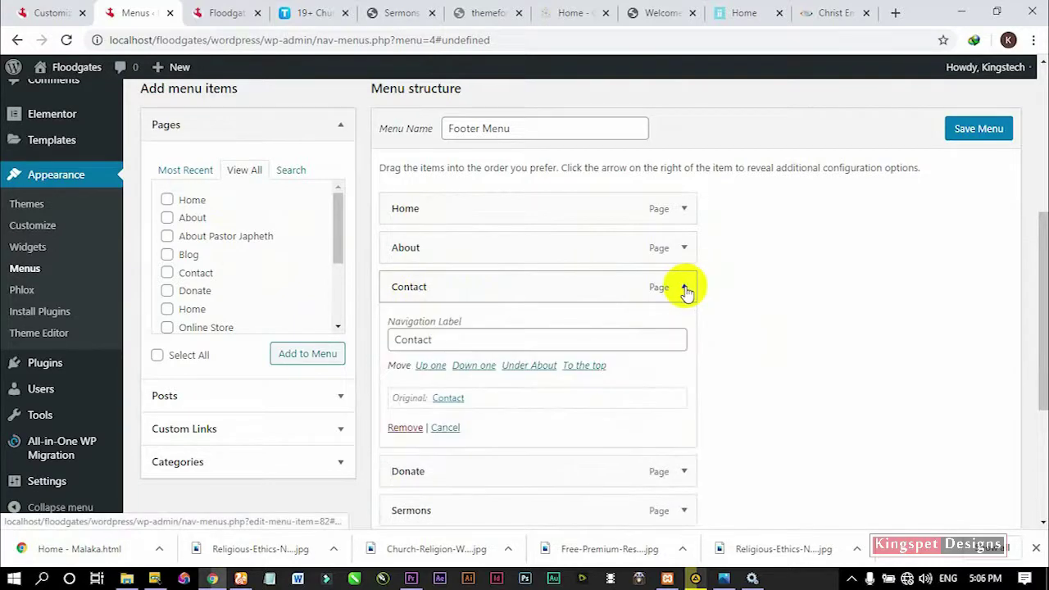
click(406, 427)
drag(502, 275, 430, 336)
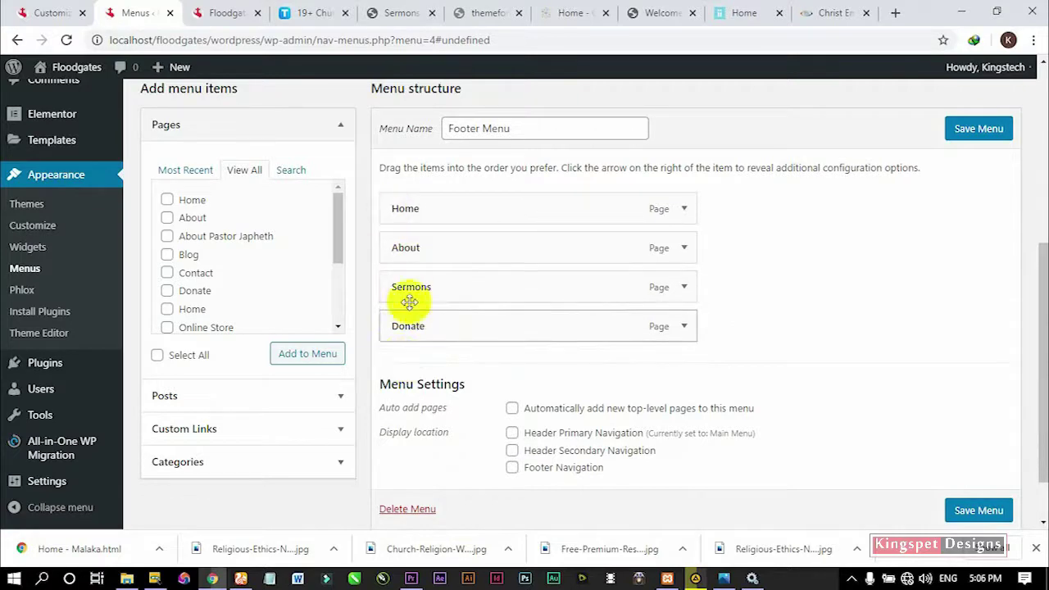
drag(415, 250, 431, 299)
Assign the Footer Menu to the Footer Navigation display location and save the menu
scroll(798, 369, down, 2)
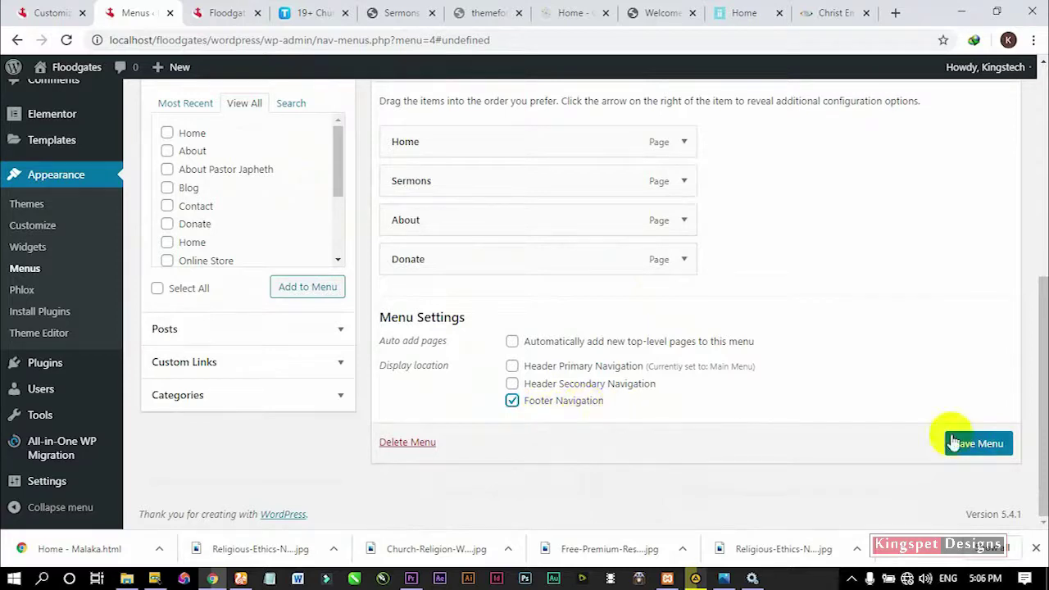
click(984, 450)
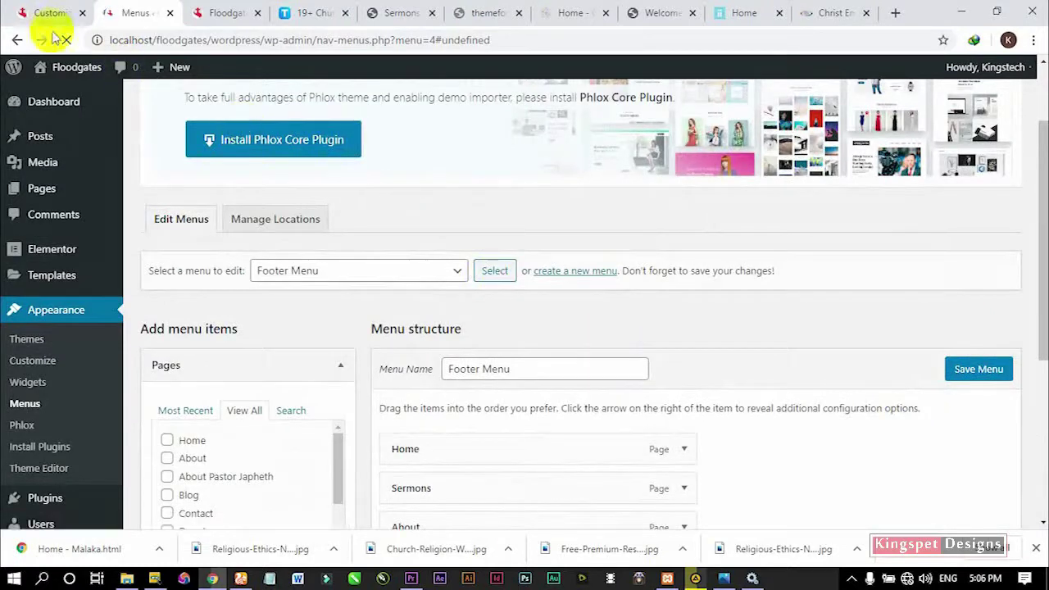
scroll(692, 349, down, 6)
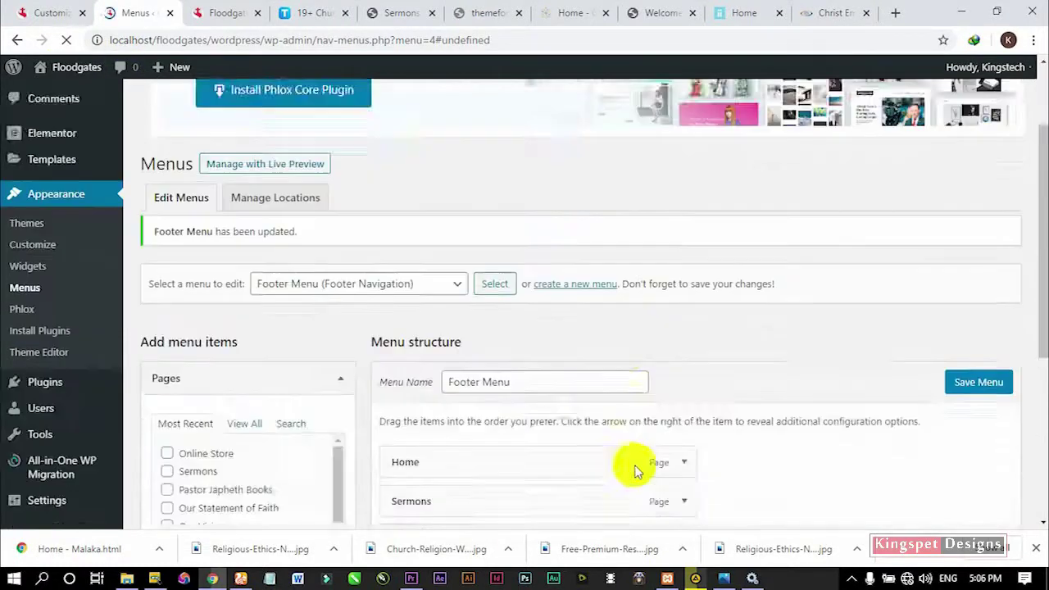
scroll(569, 466, up, 7)
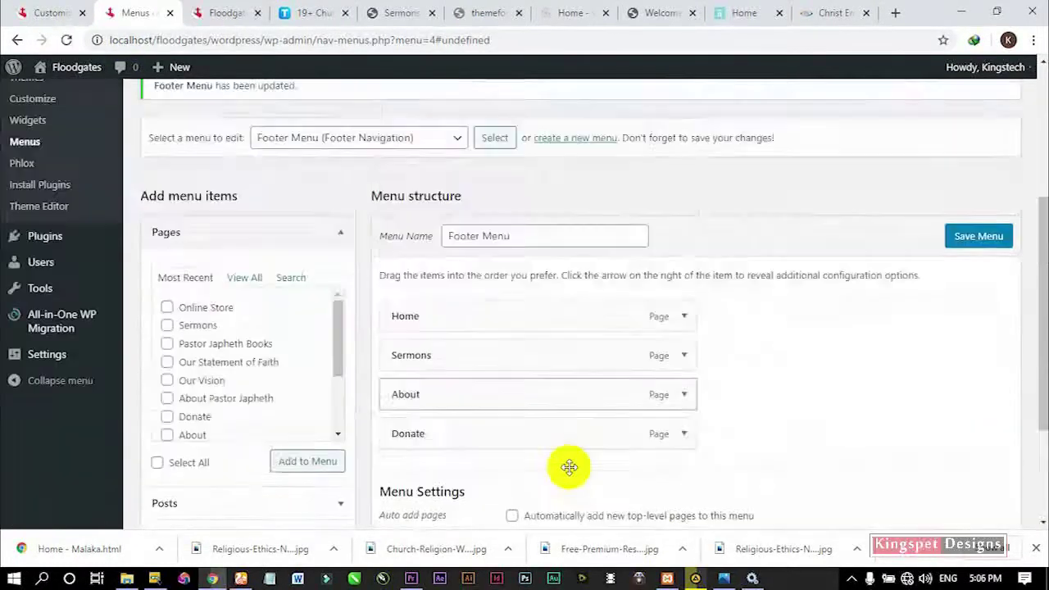
Publish the Customizer changes, then switch to the second footer layout and back to the third to refresh the footer preview
click(53, 12)
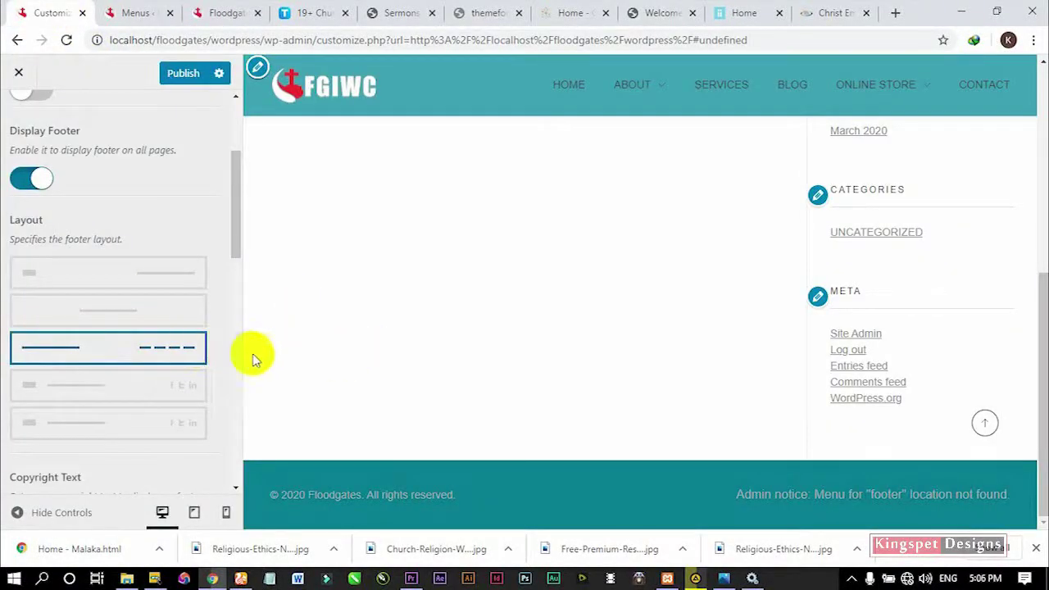
click(181, 82)
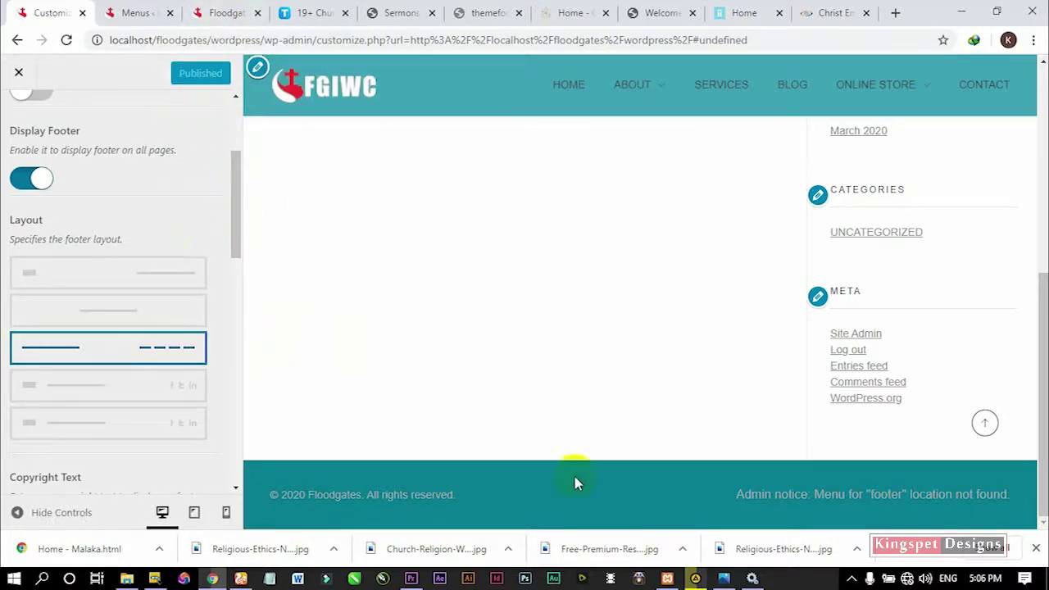
click(139, 316)
click(143, 351)
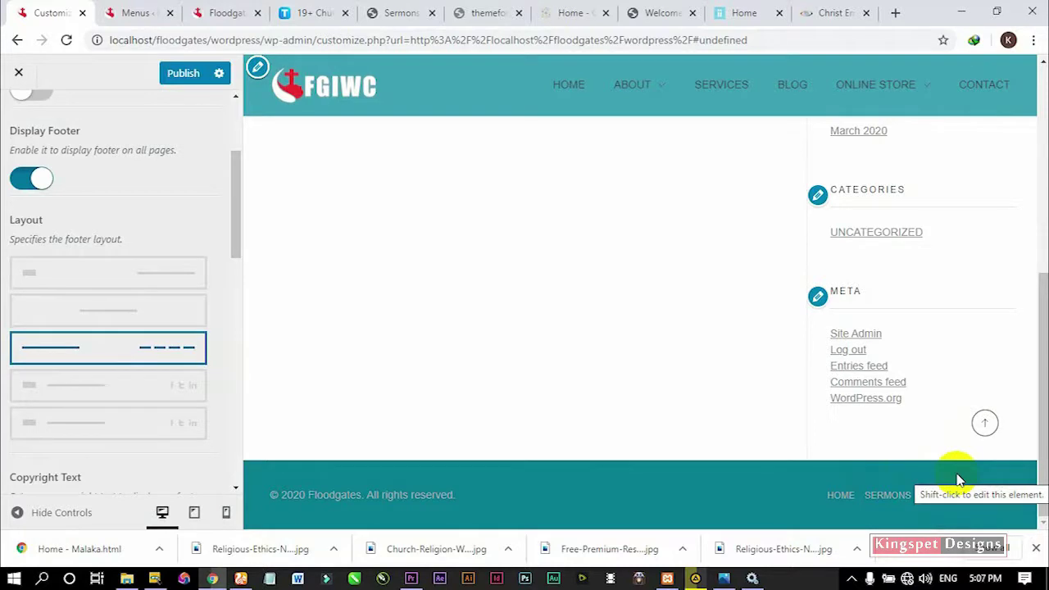
Reload the live Floodgates home page in its own browser tab and check its header and footer menu
click(131, 12)
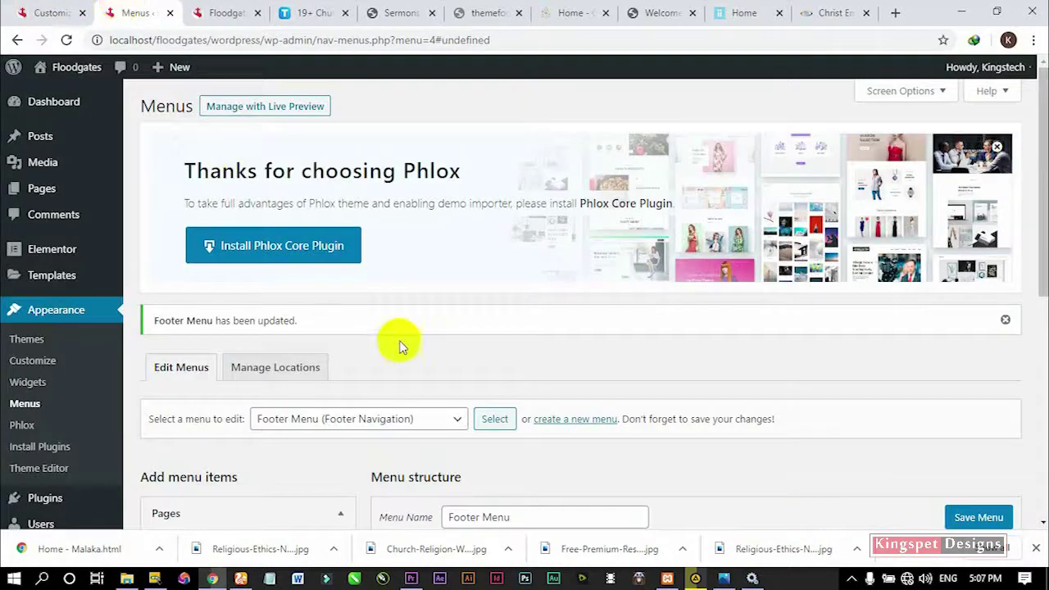
scroll(443, 353, down, 3)
click(226, 9)
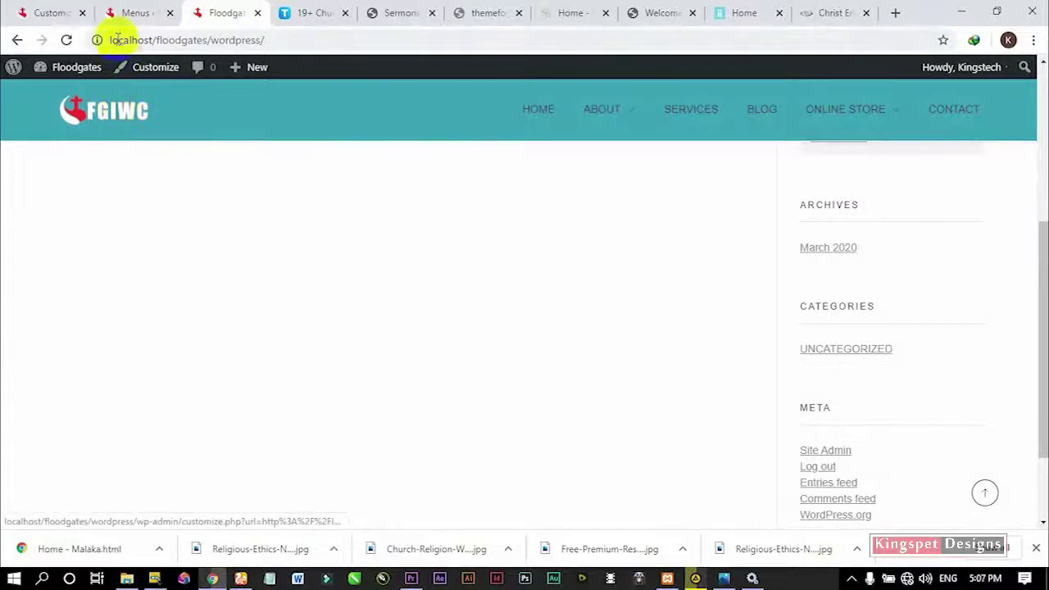
click(67, 40)
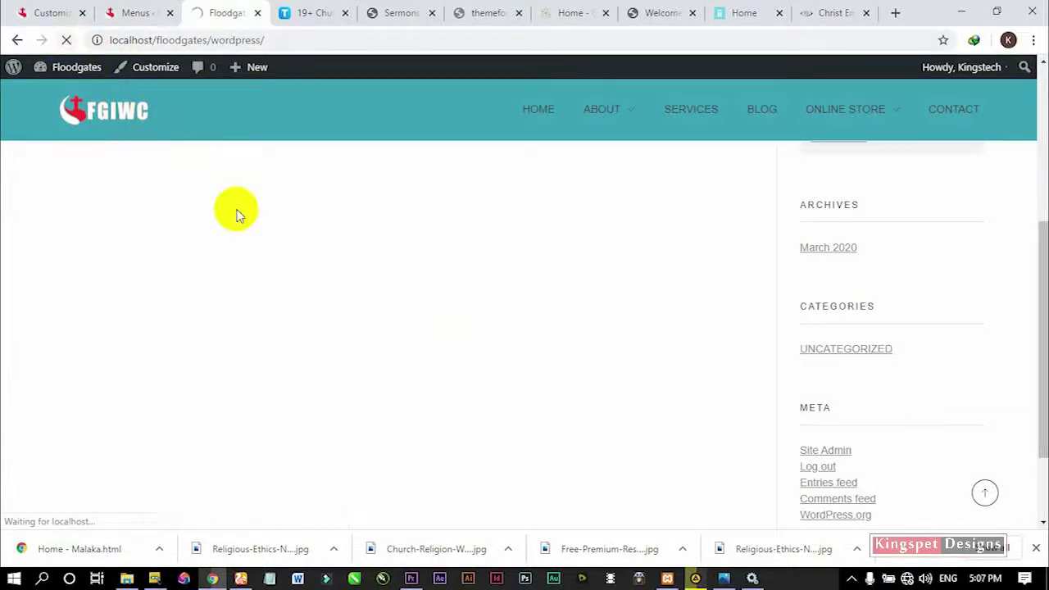
scroll(452, 342, up, 4)
scroll(451, 342, down, 5)
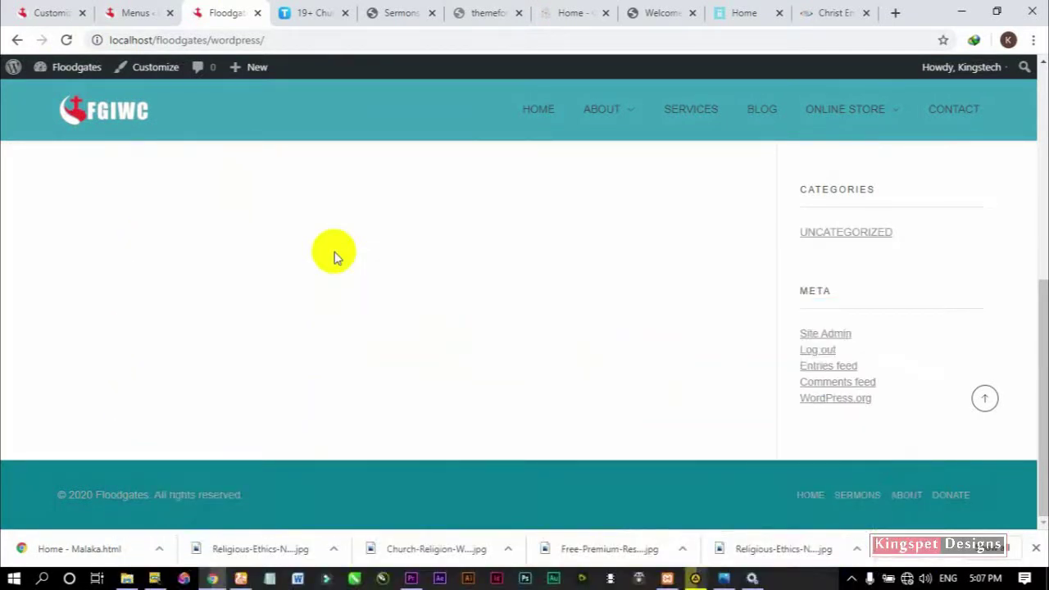
scroll(295, 290, up, 6)
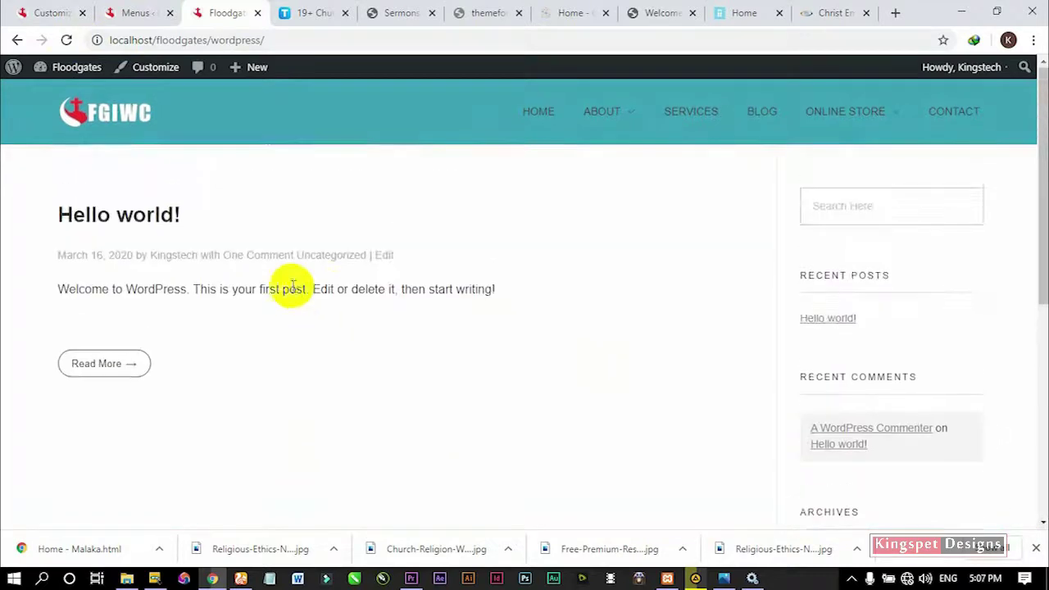